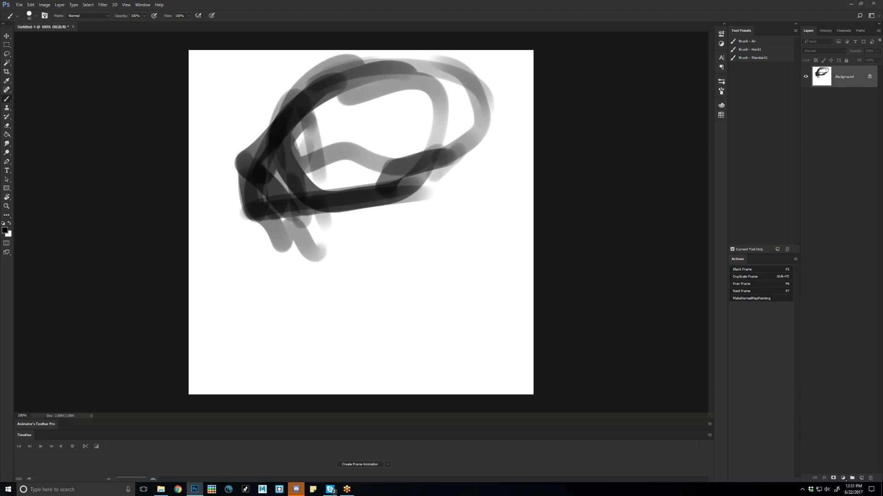
# Flip the canvas horizontally and sketch the back of the neck and the sloping shoulder lines beneath the head
pyautogui.hotkey('ctrl', 'shift', 'h')
pyautogui.moveTo(225, 120); pyautogui.dragTo(267, 216)
pyautogui.moveTo(265, 167)
pyautogui.mouseDown()
pyautogui.moveTo(232, 319)
pyautogui.moveTo(319, 393)
pyautogui.mouseUp()
pyautogui.moveTo(276, 317); pyautogui.dragTo(374, 393)
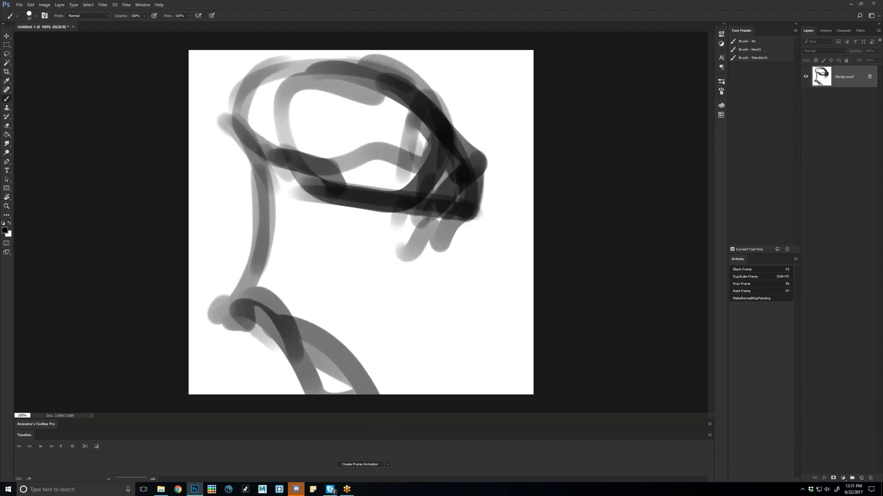
# Sketch the pointed chin, the front of the throat and the collar, and add curved strokes around the cranium
pyautogui.moveTo(439, 216); pyautogui.dragTo(400, 251)
pyautogui.moveTo(400, 216)
pyautogui.mouseDown()
pyautogui.moveTo(368, 232)
pyautogui.moveTo(294, 327)
pyautogui.mouseUp()
pyautogui.moveTo(347, 329); pyautogui.dragTo(364, 326)
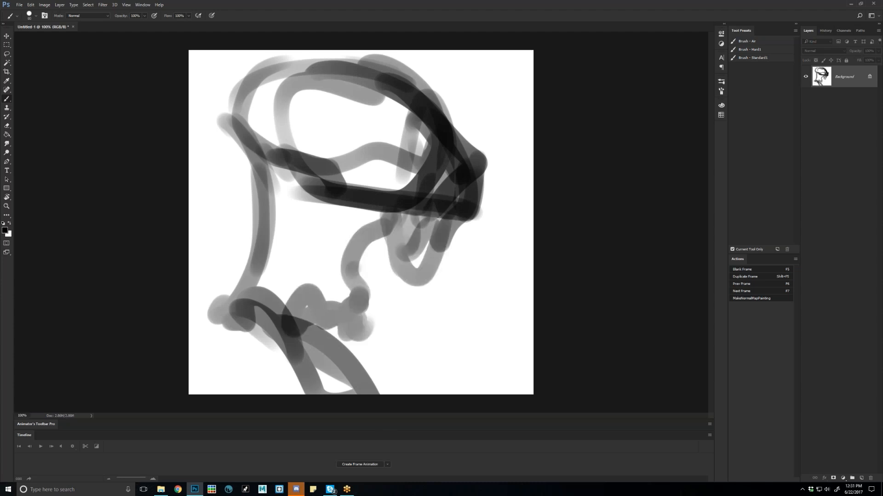
pyautogui.moveTo(309, 87); pyautogui.dragTo(391, 80)
pyautogui.moveTo(368, 137)
pyautogui.mouseDown()
pyautogui.moveTo(306, 177)
pyautogui.moveTo(333, 59)
pyautogui.mouseUp()
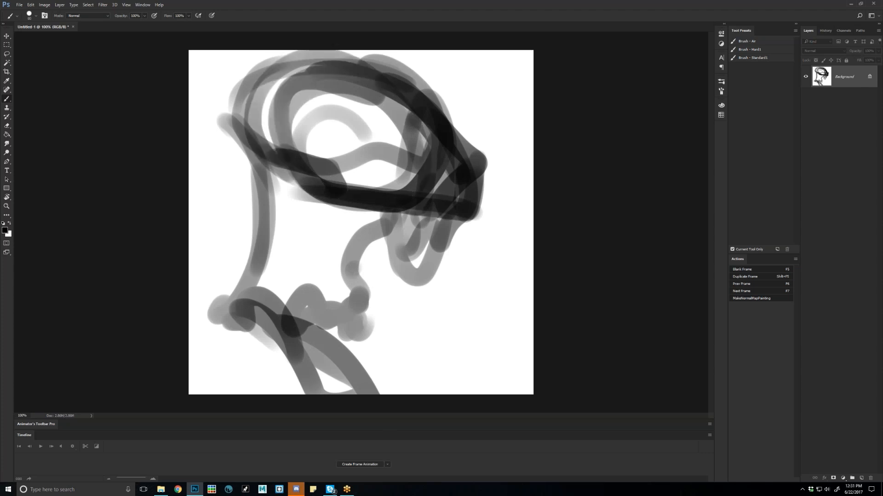
# Set the foreground colour to bright red and greatly enlarge the brush
pyautogui.click(720, 105)
pyautogui.click(682, 143)
pyautogui.click(695, 112)
pyautogui.press(']')
pyautogui.press(']')
pyautogui.press(']')
pyautogui.press(']')
pyautogui.press(']')
pyautogui.press(']')
pyautogui.press(']')
pyautogui.press(']')
pyautogui.press(']')
pyautogui.press(']')
pyautogui.press(']')
pyautogui.press(']')
pyautogui.press(']')
pyautogui.press(']')
pyautogui.press(']')
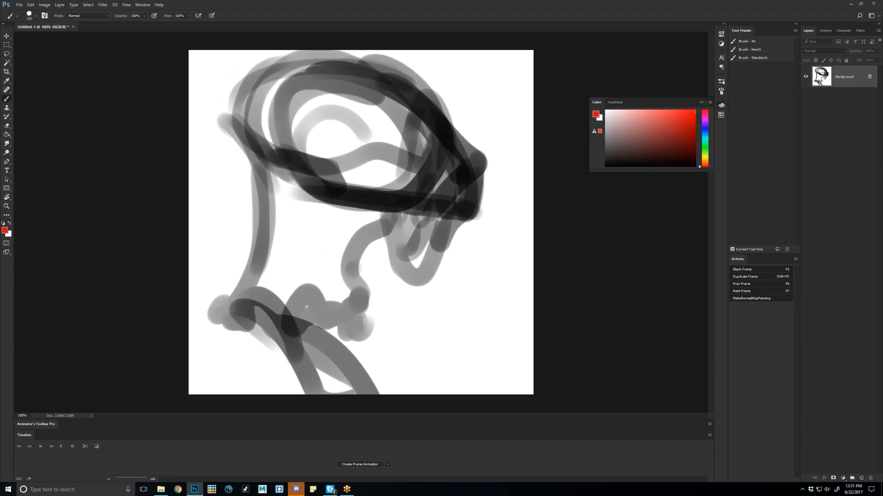
pyautogui.press(']')
# Cover the whole head with broad translucent red dabs, using a smaller brush toward the muzzle
pyautogui.click(332, 142)
pyautogui.hotkey('ctrl', 'z')
pyautogui.press('[')
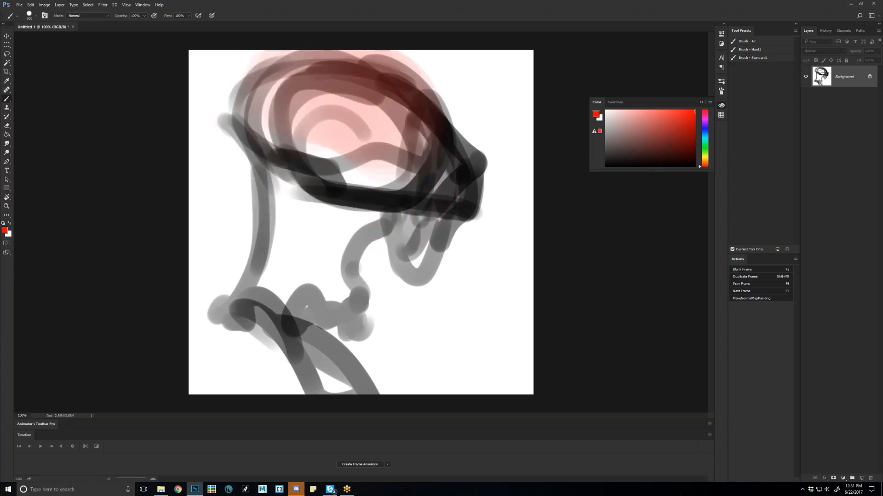
pyautogui.press('[')
pyautogui.press('[')
pyautogui.click(324, 163)
pyautogui.click(382, 120)
pyautogui.press('[')
pyautogui.press('[')
pyautogui.press('[')
pyautogui.moveTo(394, 146); pyautogui.dragTo(436, 189)
# Paint stronger red over the mouth area and along the upper edge of the lower jaw with a smaller brush
pyautogui.press('[')
pyautogui.press('[')
pyautogui.press('[')
pyautogui.press('[')
pyautogui.press('[')
pyautogui.click(427, 198)
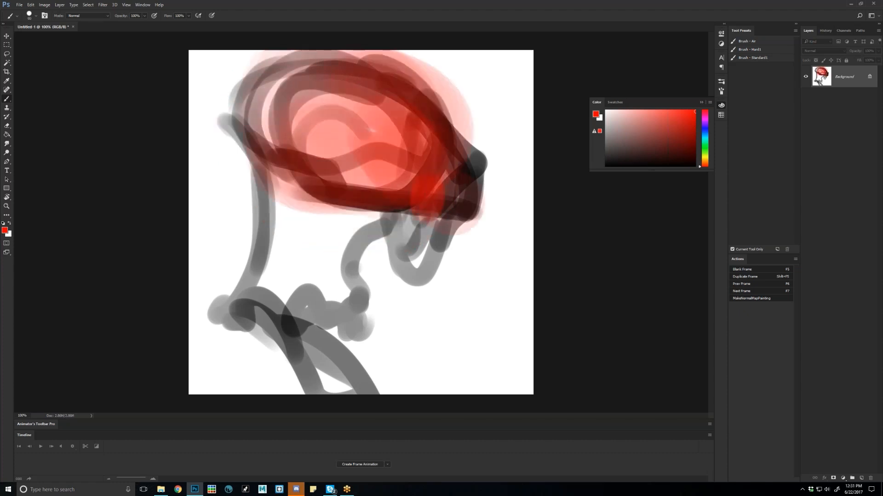
pyautogui.moveTo(396, 221); pyautogui.dragTo(463, 204)
# Reset the colours to black and white and draw a dark mouth line along the muzzle with a small brush
pyautogui.press('d')
pyautogui.press('[')
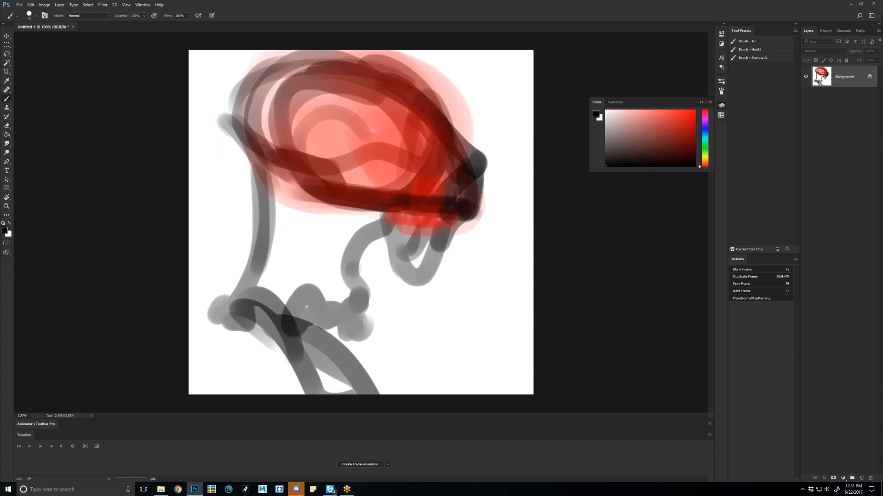
pyautogui.press('[')
pyautogui.press('[')
pyautogui.press('[')
pyautogui.press('[')
pyautogui.press('[')
pyautogui.press('[')
pyautogui.moveTo(396, 212); pyautogui.dragTo(439, 212)
pyautogui.press(']')
pyautogui.press(']')
pyautogui.moveTo(417, 207); pyautogui.dragTo(441, 207)
# Dot two round black marks on the mouth line and fill their centres with a deep red
pyautogui.press(']')
pyautogui.press(']')
pyautogui.press(']')
pyautogui.press(']')
pyautogui.press(']')
pyautogui.click(440, 201)
pyautogui.click(405, 196)
pyautogui.click(691, 125)
pyautogui.press('[')
pyautogui.press('[')
pyautogui.press('[')
pyautogui.press('[')
pyautogui.moveTo(398, 190)
pyautogui.mouseDown()
pyautogui.moveTo(441, 203)
pyautogui.moveTo(409, 196)
pyautogui.mouseUp()
pyautogui.hotkey('ctrl', 'shift', 'alt', 'n')
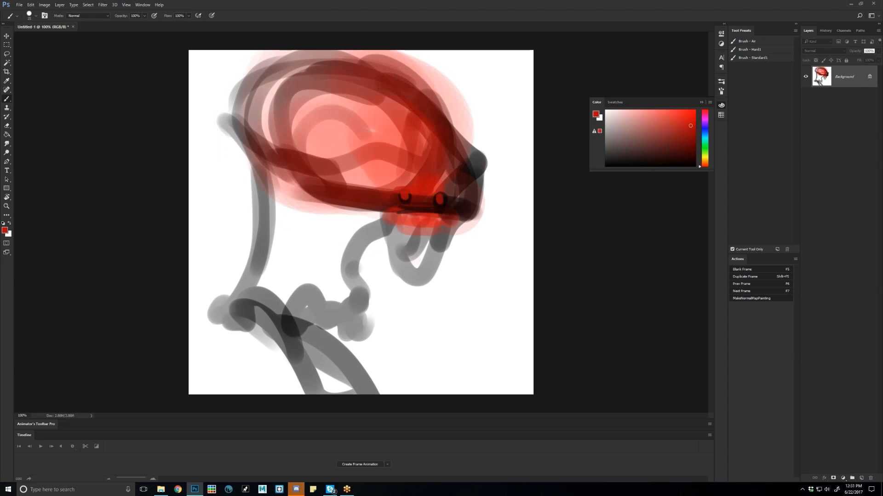
pyautogui.click(454, 202)
# Flip the canvas horizontally and trim the forehead and snout outline with the sampled white background colour
pyautogui.hotkey('ctrl', 'shift', 'h')
pyautogui.keyDown('alt'); pyautogui.click(255, 176); pyautogui.keyUp('alt')
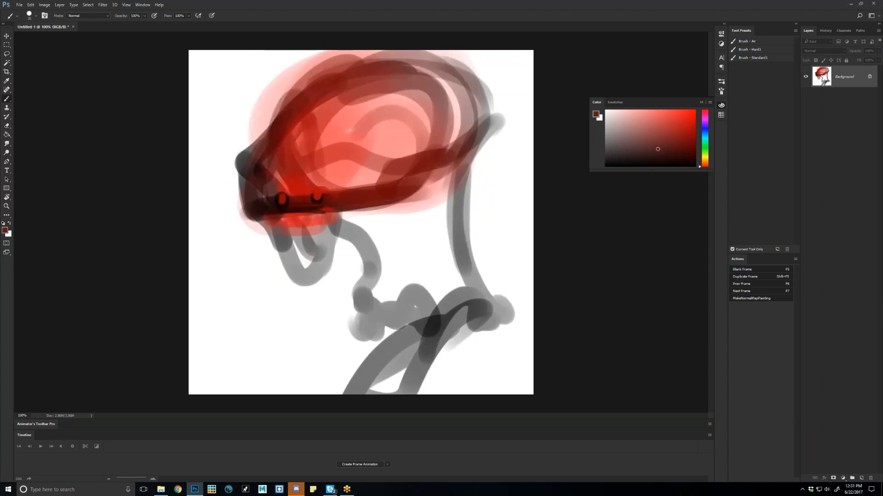
pyautogui.keyDown('alt'); pyautogui.click(237, 98); pyautogui.keyUp('alt')
pyautogui.moveTo(251, 137)
pyautogui.mouseDown()
pyautogui.moveTo(405, 23)
pyautogui.moveTo(258, 115)
pyautogui.mouseUp()
pyautogui.moveTo(301, 74)
pyautogui.mouseDown()
pyautogui.moveTo(253, 87)
pyautogui.moveTo(349, 49)
pyautogui.mouseUp()
pyautogui.press('ctrl')
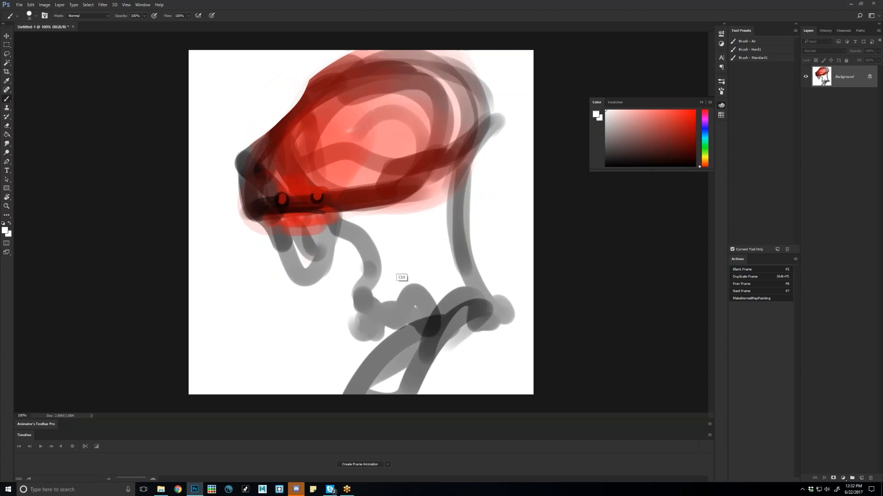
# Flip the canvas back, paint the snout dark red, and extend a medium red band along the underside of the head
pyautogui.hotkey('ctrl', 'shift', 'h')
pyautogui.click(673, 157)
pyautogui.moveTo(461, 166)
pyautogui.mouseDown()
pyautogui.moveTo(481, 156)
pyautogui.moveTo(487, 177)
pyautogui.mouseUp()
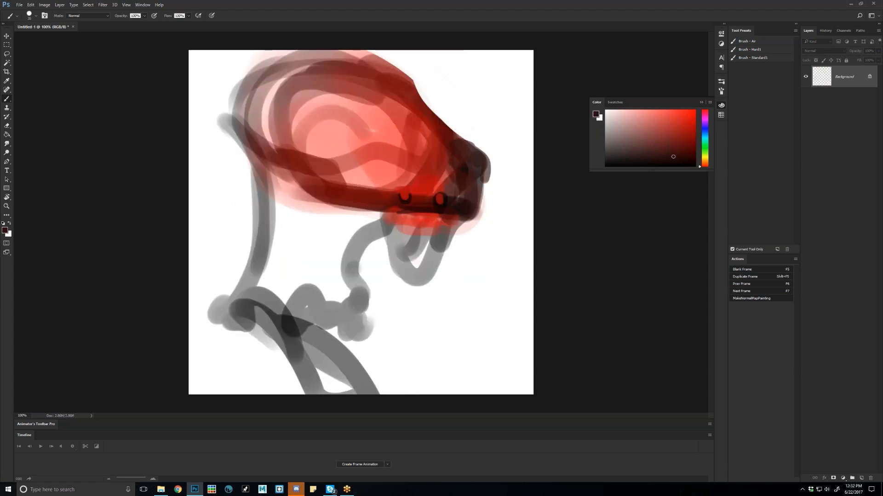
pyautogui.click(679, 133)
pyautogui.press('[')
pyautogui.moveTo(460, 149)
pyautogui.mouseDown()
pyautogui.moveTo(468, 182)
pyautogui.moveTo(278, 198)
pyautogui.mouseUp()
# Choose a dark blue and paint the collar, the neck base and the shoulder with it
pyautogui.click(704, 136)
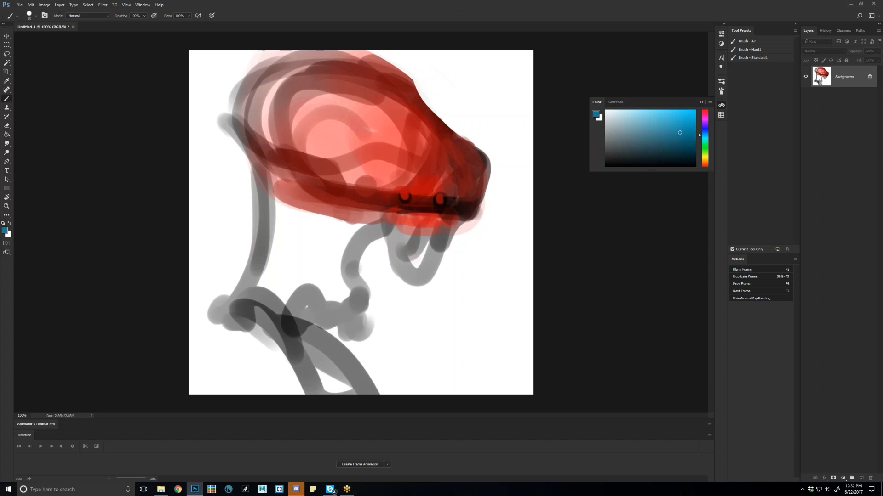
pyautogui.click(675, 144)
pyautogui.moveTo(268, 266); pyautogui.dragTo(314, 269)
pyautogui.moveTo(269, 228)
pyautogui.mouseDown()
pyautogui.moveTo(248, 299)
pyautogui.moveTo(266, 343)
pyautogui.moveTo(202, 377)
pyautogui.mouseUp()
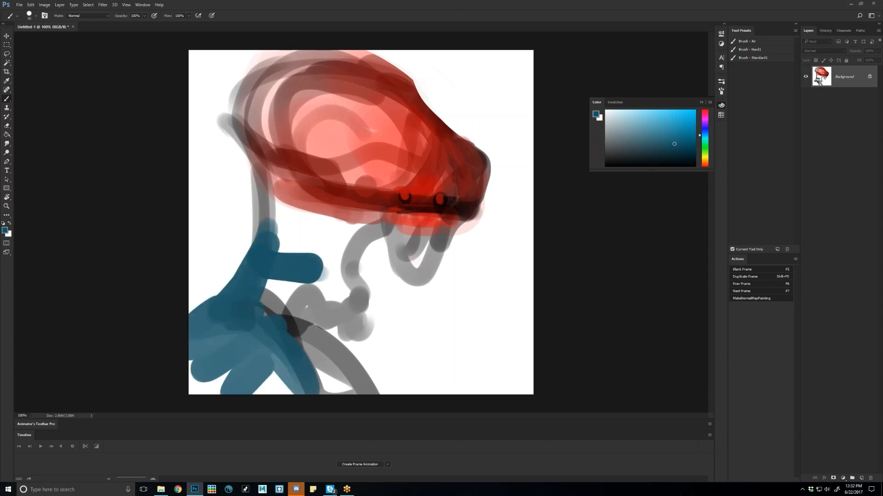
pyautogui.moveTo(289, 356); pyautogui.dragTo(260, 393)
# Paint a blue cap over the back and top of the head and deepen it with a darker blue
pyautogui.moveTo(237, 114)
pyautogui.mouseDown()
pyautogui.moveTo(257, 58)
pyautogui.moveTo(378, 67)
pyautogui.mouseUp()
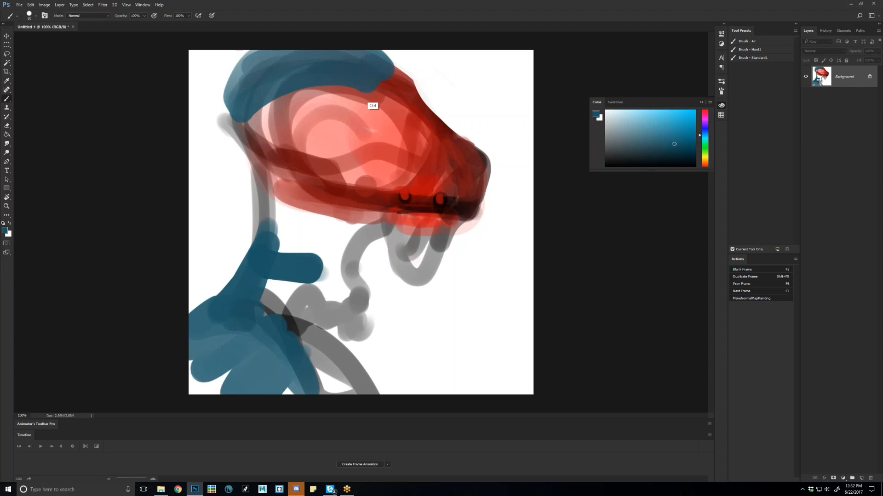
pyautogui.hotkey('ctrl', 'z')
pyautogui.moveTo(331, 69); pyautogui.dragTo(230, 120)
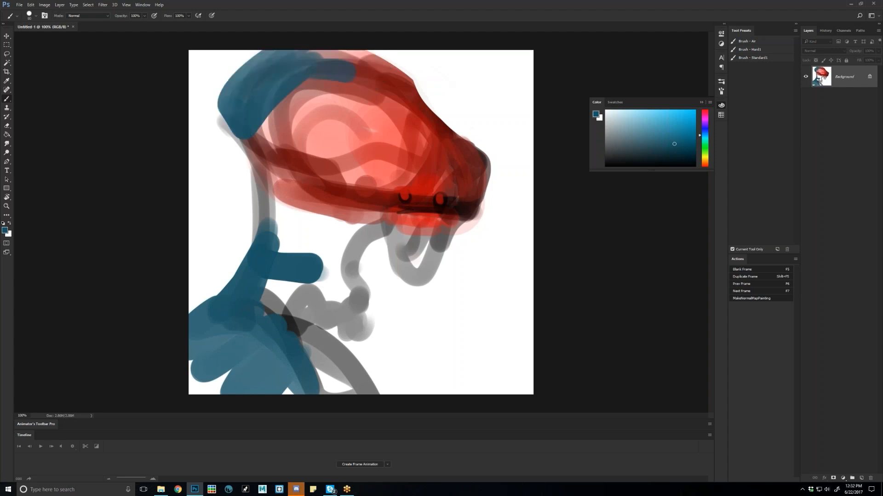
pyautogui.click(694, 151)
pyautogui.moveTo(273, 57)
pyautogui.mouseDown()
pyautogui.moveTo(251, 145)
pyautogui.moveTo(262, 158)
pyautogui.mouseUp()
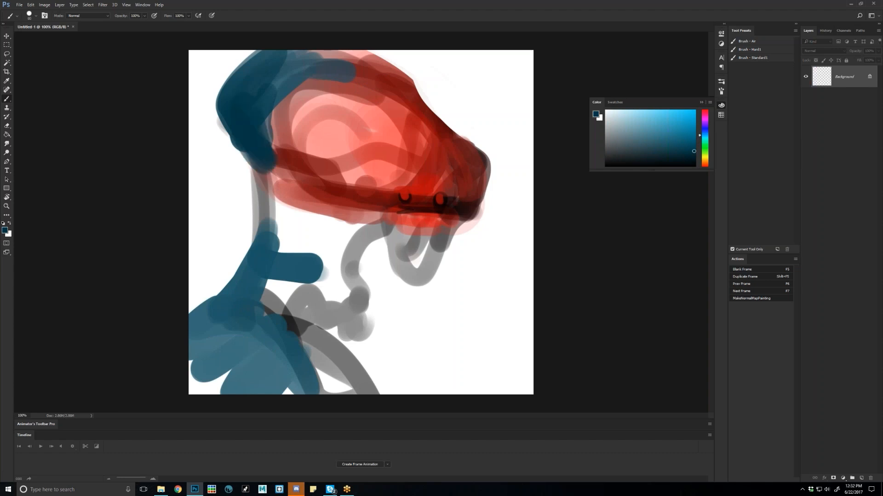
pyautogui.moveTo(271, 96); pyautogui.dragTo(326, 59)
pyautogui.moveTo(262, 69)
pyautogui.mouseDown()
pyautogui.moveTo(368, 79)
pyautogui.moveTo(382, 62)
pyautogui.mouseUp()
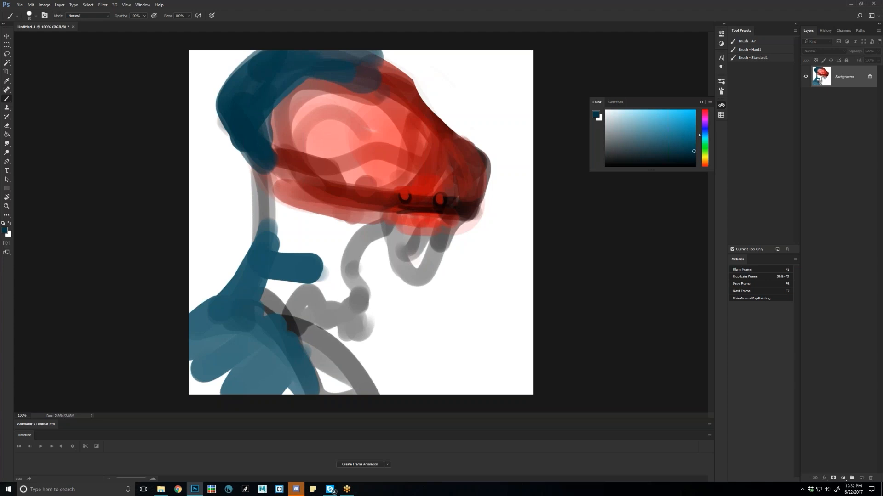
# Paint a short diagonal dark blue tab at the front end of the cap and darken it with black
pyautogui.moveTo(364, 85); pyautogui.dragTo(382, 124)
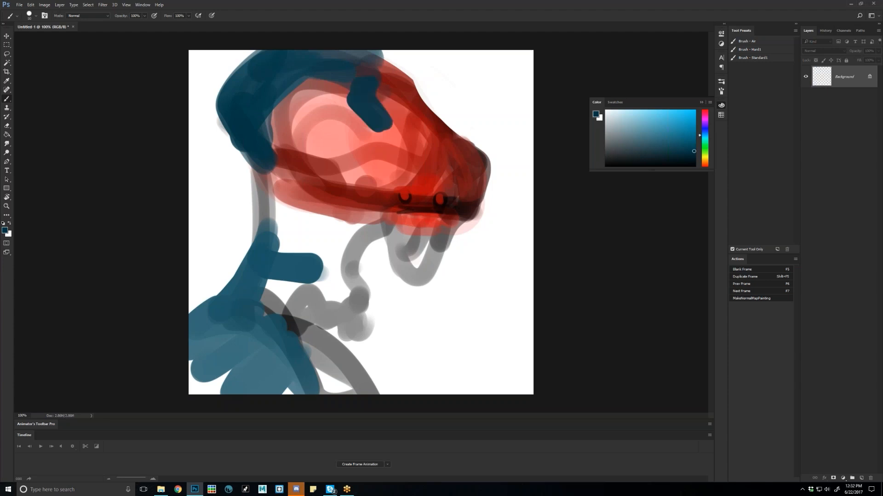
pyautogui.press('d')
pyautogui.moveTo(355, 90); pyautogui.dragTo(381, 124)
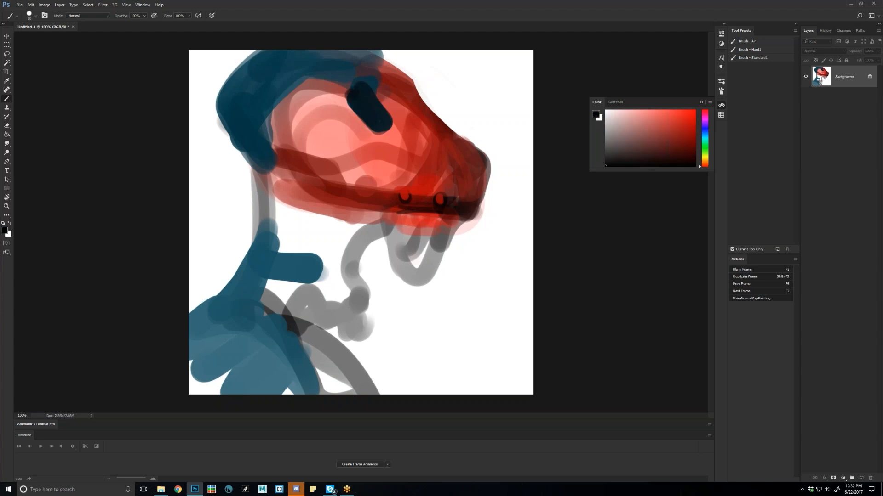
# Shade the inner edge and lower back edge of the blue cap with translucent black
pyautogui.moveTo(353, 74); pyautogui.dragTo(265, 164)
pyautogui.moveTo(237, 134); pyautogui.dragTo(266, 169)
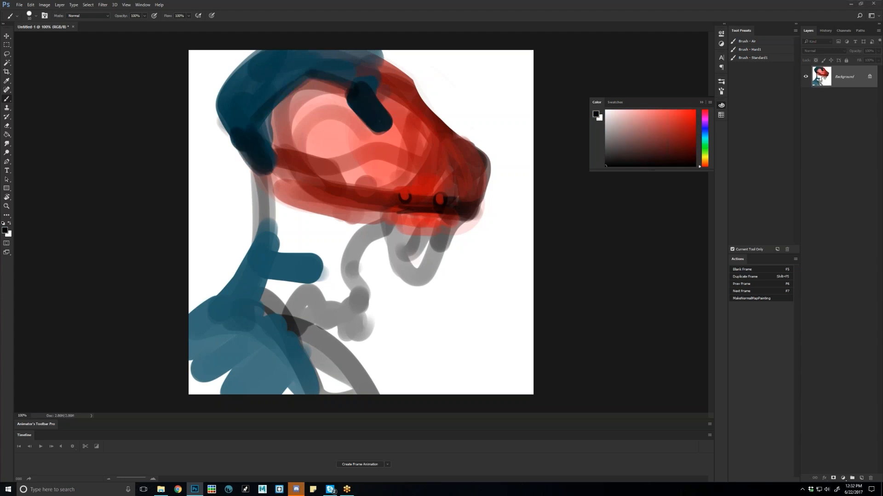
pyautogui.moveTo(211, 98); pyautogui.dragTo(248, 158)
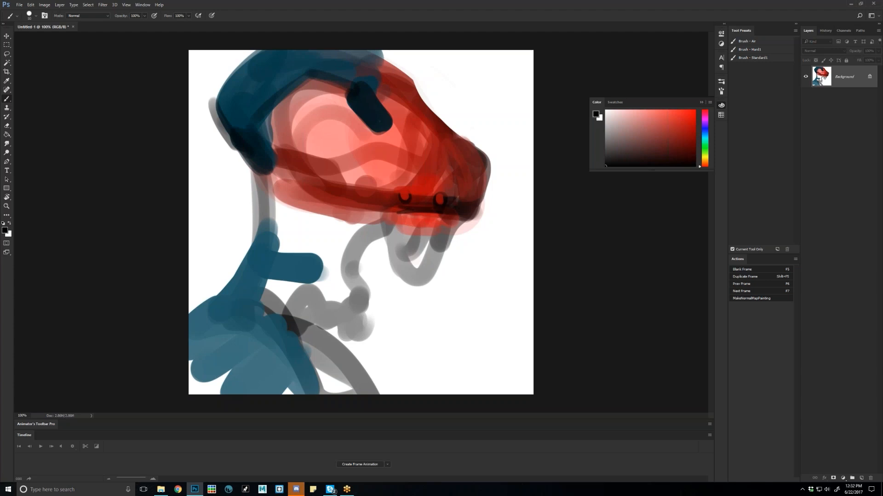
pyautogui.moveTo(220, 108); pyautogui.dragTo(265, 177)
# Clean up the outline behind the cap and the back of the neck with white
pyautogui.press('x')
pyautogui.moveTo(211, 96)
pyautogui.mouseDown()
pyautogui.moveTo(251, 170)
pyautogui.moveTo(256, 207)
pyautogui.mouseUp()
pyautogui.moveTo(259, 173)
pyautogui.mouseDown()
pyautogui.moveTo(251, 269)
pyautogui.moveTo(284, 258)
pyautogui.mouseUp()
# Shade the collar edge, the throat and the upper neck with translucent black strokes
pyautogui.press('x')
pyautogui.moveTo(289, 276)
pyautogui.mouseDown()
pyautogui.moveTo(281, 283)
pyautogui.moveTo(321, 271)
pyautogui.mouseUp()
pyautogui.moveTo(313, 285); pyautogui.dragTo(293, 334)
pyautogui.moveTo(349, 315)
pyautogui.mouseDown()
pyautogui.moveTo(351, 346)
pyautogui.moveTo(333, 329)
pyautogui.moveTo(354, 315)
pyautogui.mouseUp()
pyautogui.moveTo(384, 230); pyautogui.dragTo(349, 304)
pyautogui.moveTo(278, 184); pyautogui.dragTo(294, 246)
pyautogui.moveTo(282, 206)
pyautogui.mouseDown()
pyautogui.moveTo(339, 232)
pyautogui.moveTo(322, 249)
pyautogui.mouseUp()
# Draw a thin black line along the underside of the head down to the throat with a reduced brush
pyautogui.press('[')
pyautogui.press('[')
pyautogui.press('[')
pyautogui.press('[')
pyautogui.moveTo(278, 191)
pyautogui.mouseDown()
pyautogui.moveTo(370, 233)
pyautogui.moveTo(382, 224)
pyautogui.mouseUp()
pyautogui.press('0')
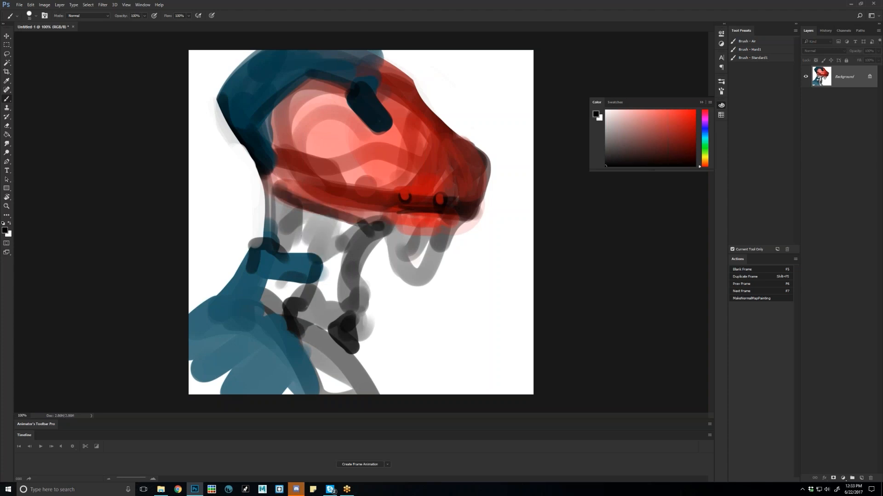
pyautogui.press('[')
pyautogui.moveTo(289, 196); pyautogui.dragTo(376, 226)
pyautogui.click(282, 194)
pyautogui.press('0')
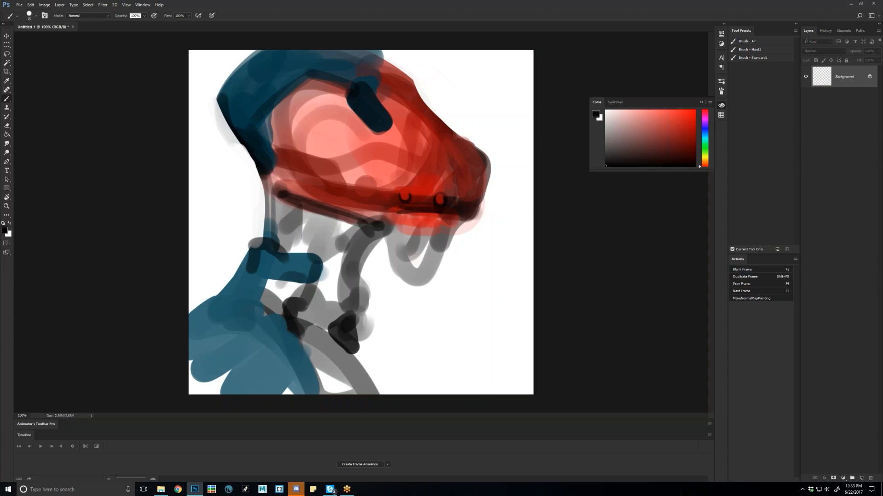
# Add dark joint marks at the back and front ends of the head's underside line
pyautogui.moveTo(263, 183)
pyautogui.mouseDown()
pyautogui.moveTo(272, 185)
pyautogui.moveTo(269, 176)
pyautogui.moveTo(282, 186)
pyautogui.mouseUp()
pyautogui.moveTo(383, 210); pyautogui.dragTo(372, 222)
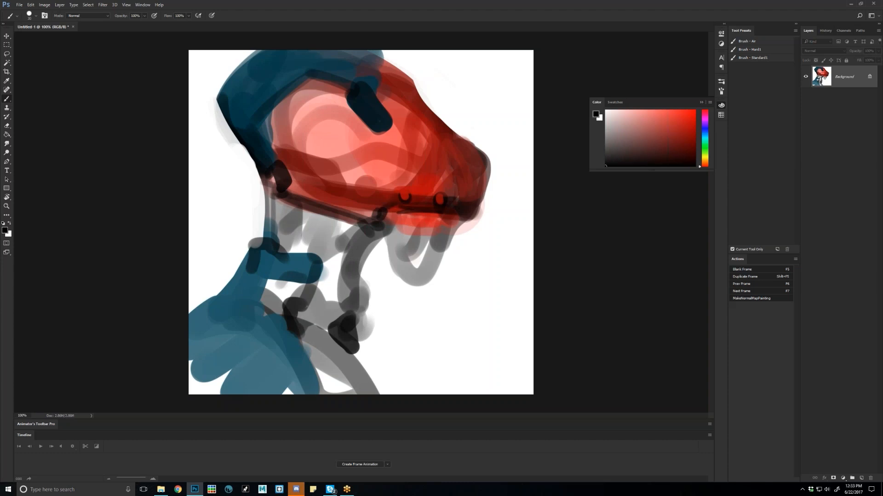
# Flip the canvas horizontally and smooth the snout with a sampled dark red
pyautogui.hotkey('ctrl', 'shift', 'h')
pyautogui.keyDown('alt'); pyautogui.click(234, 168); pyautogui.keyUp('alt')
pyautogui.moveTo(252, 171); pyautogui.dragTo(266, 178)
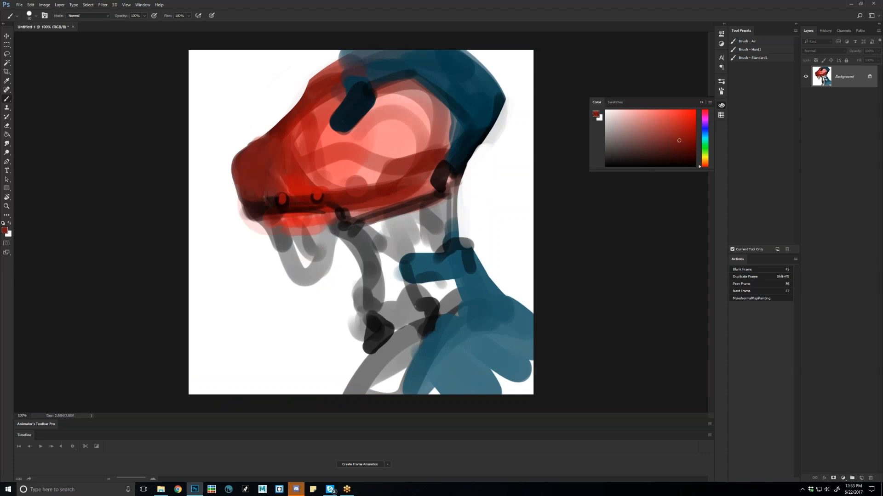
pyautogui.moveTo(294, 131); pyautogui.dragTo(278, 180)
# Flip the canvas back and fill the pointed lower jaw with the same dark red
pyautogui.hotkey('ctrl', 'shift', 'h')
pyautogui.moveTo(443, 228); pyautogui.dragTo(423, 275)
pyautogui.moveTo(416, 226); pyautogui.dragTo(424, 260)
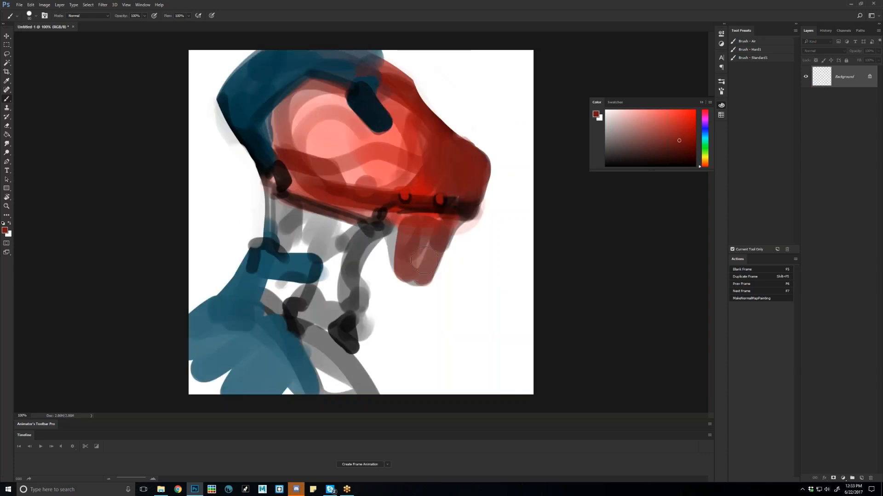
pyautogui.moveTo(444, 228); pyautogui.dragTo(423, 271)
# Switch to black and draw small dark details along the top of the lower jaw with a smaller brush
pyautogui.press('d')
pyautogui.click(434, 218)
pyautogui.click(448, 222)
pyautogui.press('[')
pyautogui.press('[')
pyautogui.press('[')
pyautogui.press('[')
pyautogui.moveTo(423, 215); pyautogui.dragTo(427, 223)
pyautogui.moveTo(435, 224); pyautogui.dragTo(471, 221)
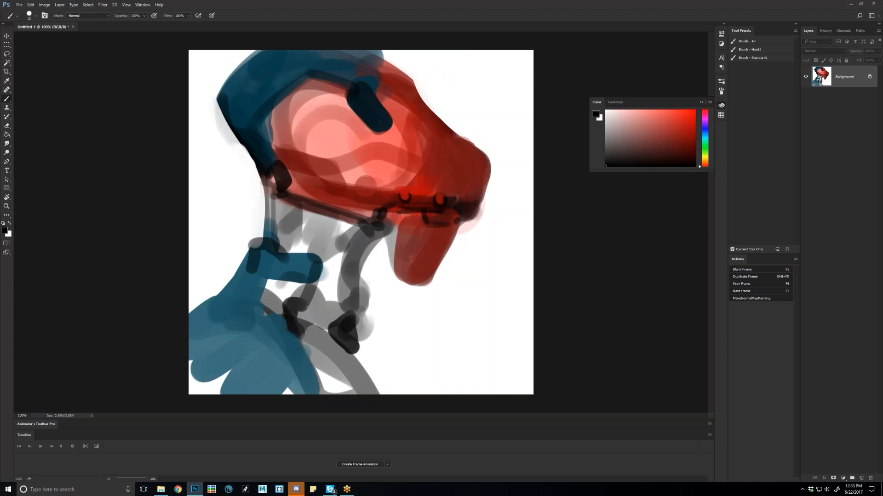
# Pick a saturated red, enlarge the brush, and paint over the pale area in the middle of the head
pyautogui.click(690, 126)
pyautogui.press(']')
pyautogui.press(']')
pyautogui.press(']')
pyautogui.press(']')
pyautogui.press(']')
pyautogui.press(']')
pyautogui.press(']')
pyautogui.press(']')
pyautogui.press(']')
pyautogui.press(']')
pyautogui.press(']')
pyautogui.press(']')
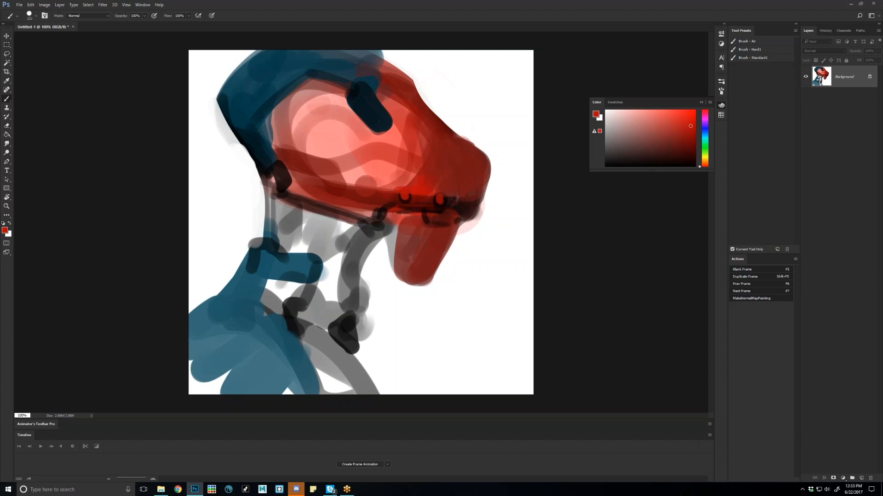
pyautogui.moveTo(303, 120); pyautogui.dragTo(372, 156)
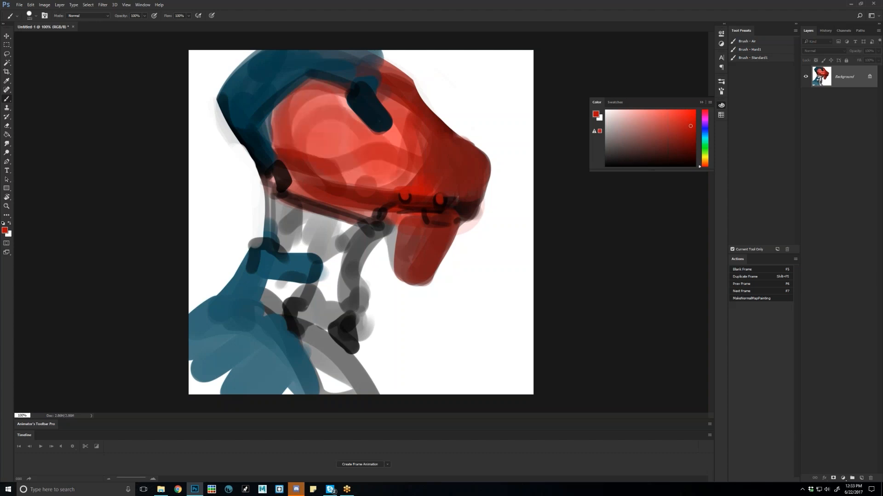
# Sample the neck's gray, fill the neck and chest with it, and reset the colours to black and white
pyautogui.keyDown('alt'); pyautogui.click(342, 244); pyautogui.keyUp('alt')
pyautogui.moveTo(295, 224)
pyautogui.mouseDown()
pyautogui.moveTo(340, 236)
pyautogui.moveTo(329, 296)
pyautogui.moveTo(317, 312)
pyautogui.moveTo(306, 305)
pyautogui.moveTo(340, 392)
pyautogui.mouseUp()
pyautogui.press('d')
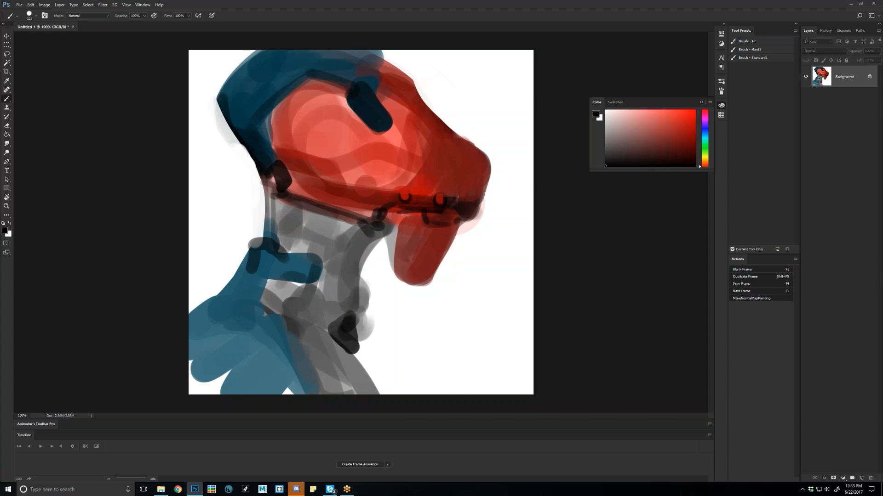
# Undo the oversized black stroke and paint thin black shapes across the lower part of the blue collar with a smaller brush
pyautogui.moveTo(193, 361); pyautogui.dragTo(271, 390)
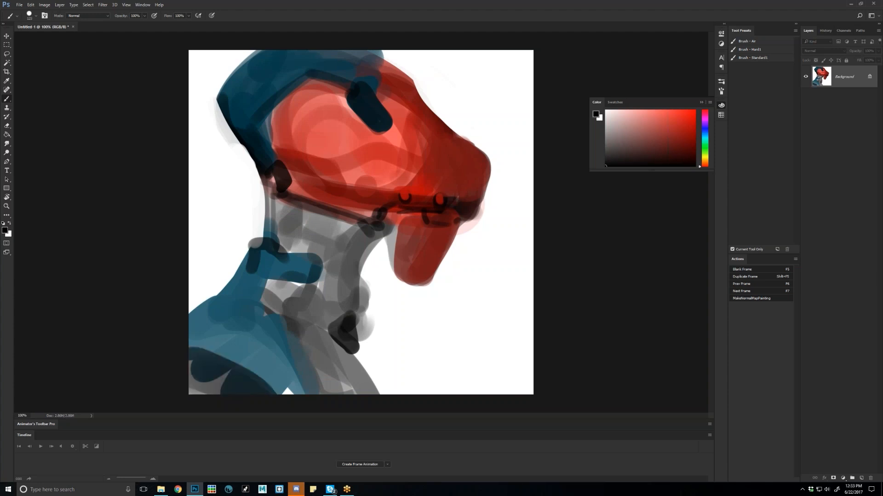
pyautogui.hotkey('ctrl', 'z')
pyautogui.press('[')
pyautogui.press('[')
pyautogui.press('[')
pyautogui.press('[')
pyautogui.press('[')
pyautogui.press('[')
pyautogui.press('[')
pyautogui.press('[')
pyautogui.press('[')
pyautogui.moveTo(226, 367)
pyautogui.mouseDown()
pyautogui.moveTo(262, 394)
pyautogui.moveTo(230, 365)
pyautogui.moveTo(191, 350)
pyautogui.mouseUp()
# Paint small black accents where the collar meets the neck and a thin dark seam running up the gray neck
pyautogui.press('[')
pyautogui.press('[')
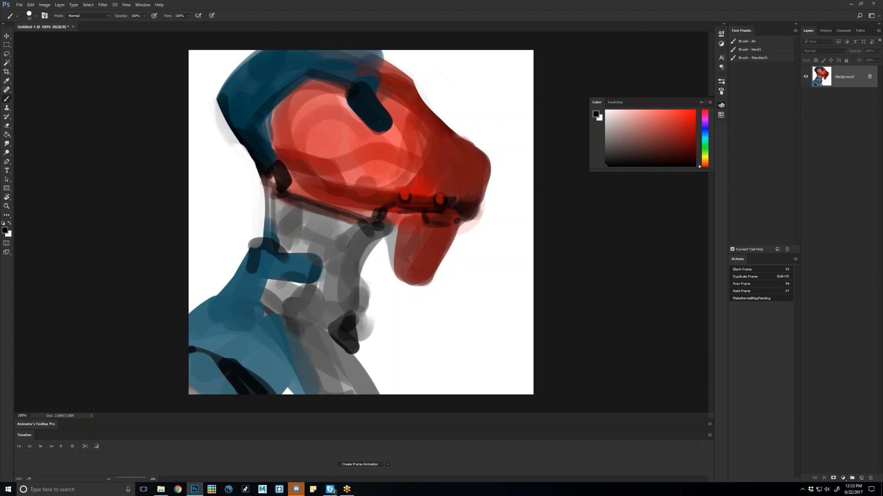
pyautogui.moveTo(276, 315); pyautogui.dragTo(301, 323)
pyautogui.moveTo(323, 243); pyautogui.dragTo(328, 259)
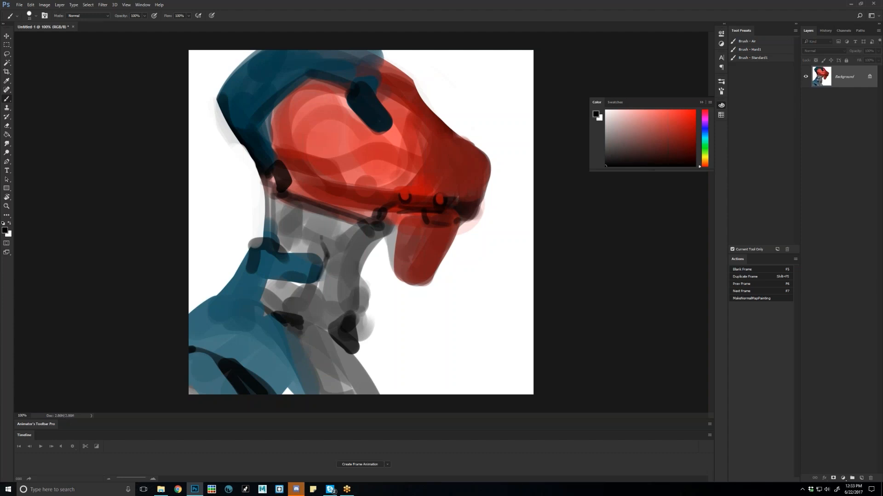
pyautogui.moveTo(325, 210); pyautogui.dragTo(321, 239)
# Flip the canvas horizontally and define the rear edge of the lower jaw with black and dark red strokes
pyautogui.press('ctrl')
pyautogui.hotkey('ctrl', 'shift', 'h')
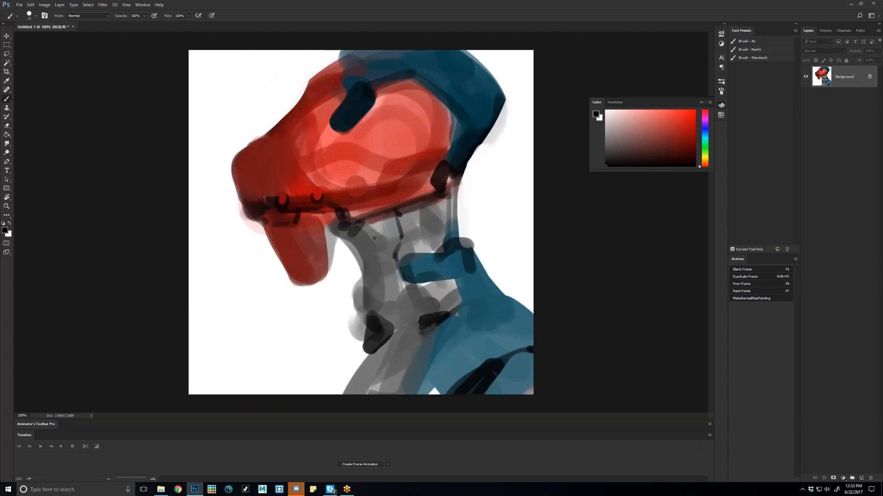
pyautogui.moveTo(329, 218); pyautogui.dragTo(323, 262)
pyautogui.press(']')
pyautogui.click(680, 144)
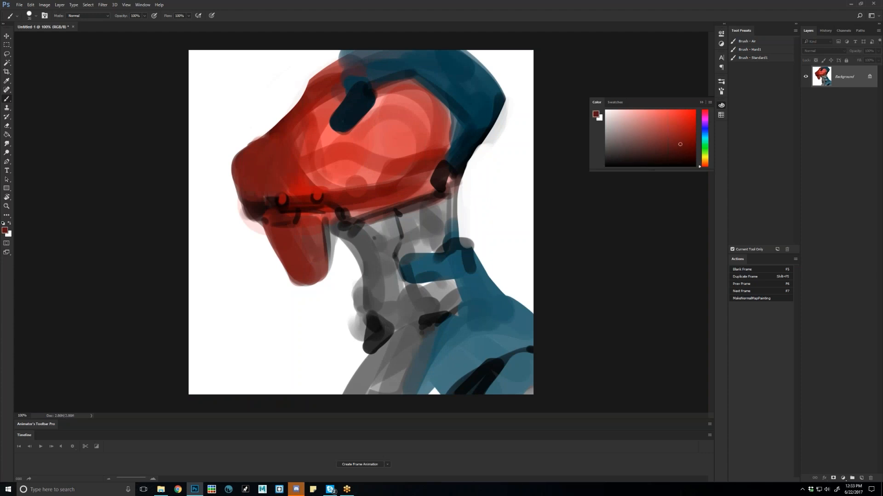
pyautogui.moveTo(330, 217); pyautogui.dragTo(328, 263)
# Reshape the cap's front tip over the brow, alternating black, white and sampled cap colours
pyautogui.press('d')
pyautogui.moveTo(336, 60); pyautogui.dragTo(349, 88)
pyautogui.keyDown('alt'); pyautogui.click(324, 62); pyautogui.keyUp('alt')
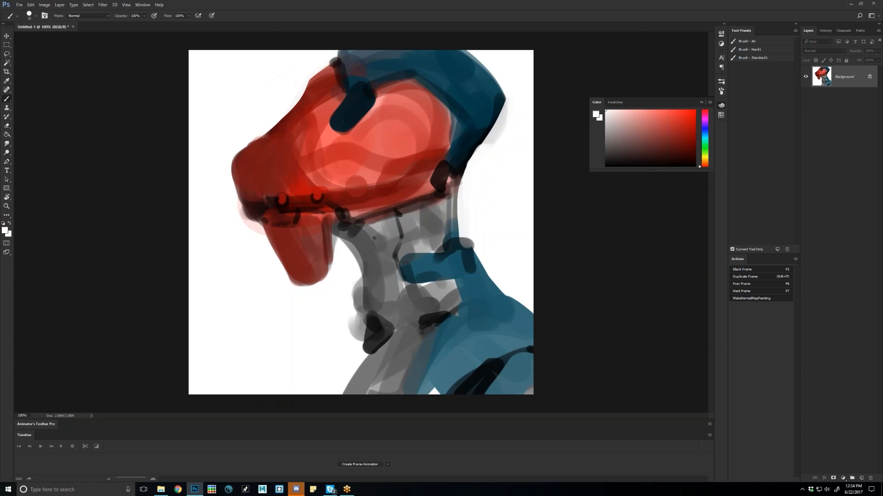
pyautogui.moveTo(336, 55); pyautogui.dragTo(384, 53)
pyautogui.keyDown('alt'); pyautogui.click(340, 96); pyautogui.keyUp('alt')
pyautogui.keyDown('alt'); pyautogui.click(340, 80); pyautogui.keyUp('alt')
pyautogui.moveTo(335, 66)
pyautogui.mouseDown()
pyautogui.moveTo(367, 51)
pyautogui.moveTo(354, 45)
pyautogui.mouseUp()
pyautogui.keyDown('alt'); pyautogui.click(322, 59); pyautogui.keyUp('alt')
pyautogui.press('d')
pyautogui.moveTo(323, 67); pyautogui.dragTo(331, 64)
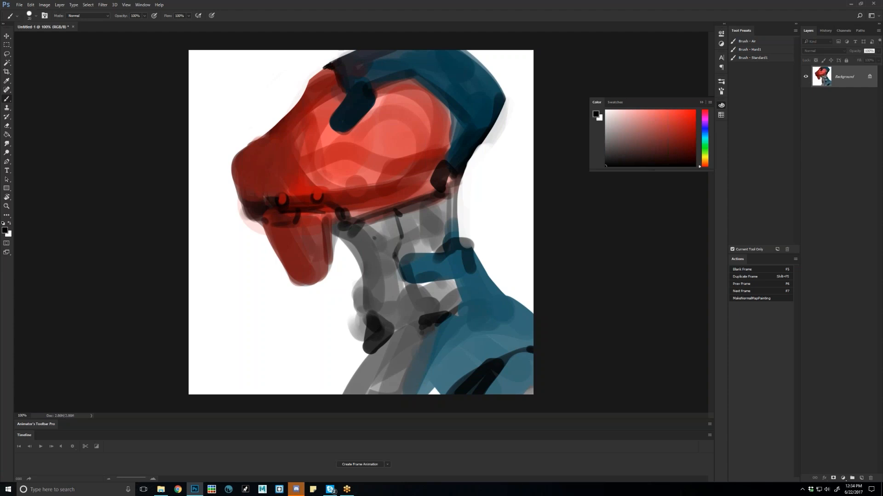
pyautogui.moveTo(335, 72); pyautogui.dragTo(345, 91)
# Flip the canvas back and outline the cap's inner edge above and behind the red face with thin black lines
pyautogui.hotkey('ctrl', 'shift', 'h')
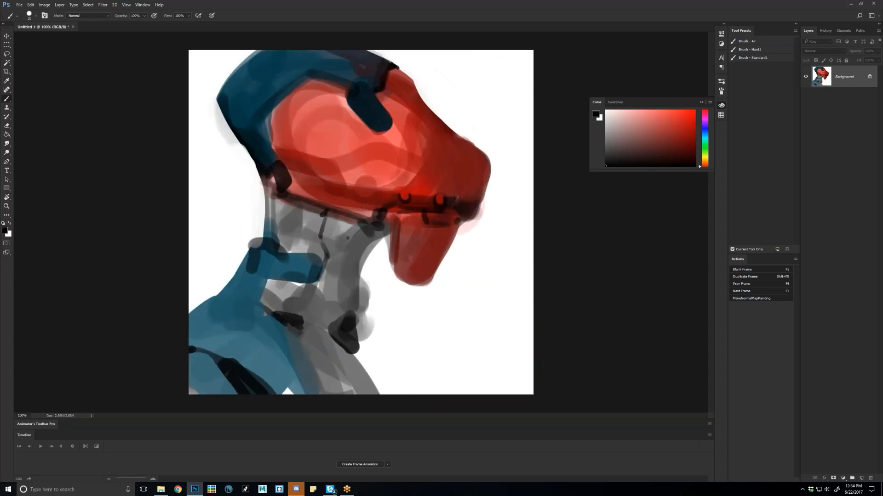
pyautogui.press('[')
pyautogui.press('[')
pyautogui.moveTo(309, 79); pyautogui.dragTo(346, 91)
pyautogui.press('ctrl')
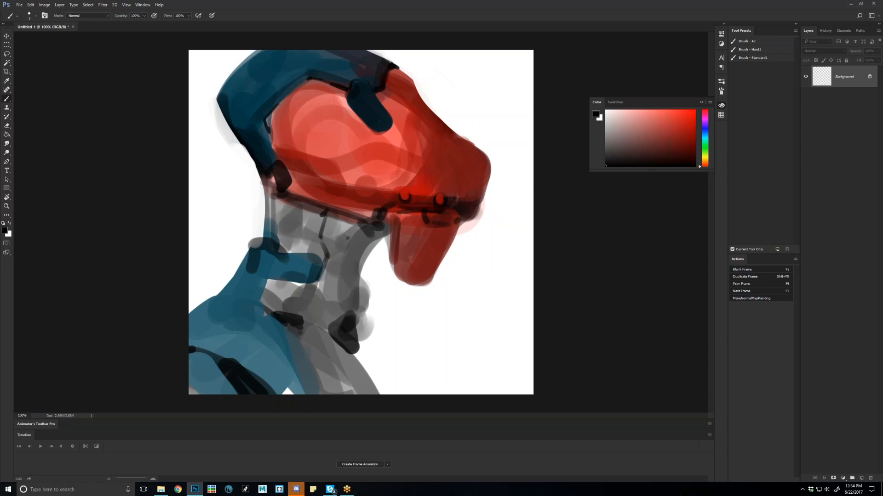
pyautogui.press(']')
pyautogui.moveTo(269, 115); pyautogui.dragTo(267, 124)
# Sample the cap's dark blue and repaint the back and crown of the cap with a much larger brush
pyautogui.keyDown('alt'); pyautogui.click(274, 147); pyautogui.keyUp('alt')
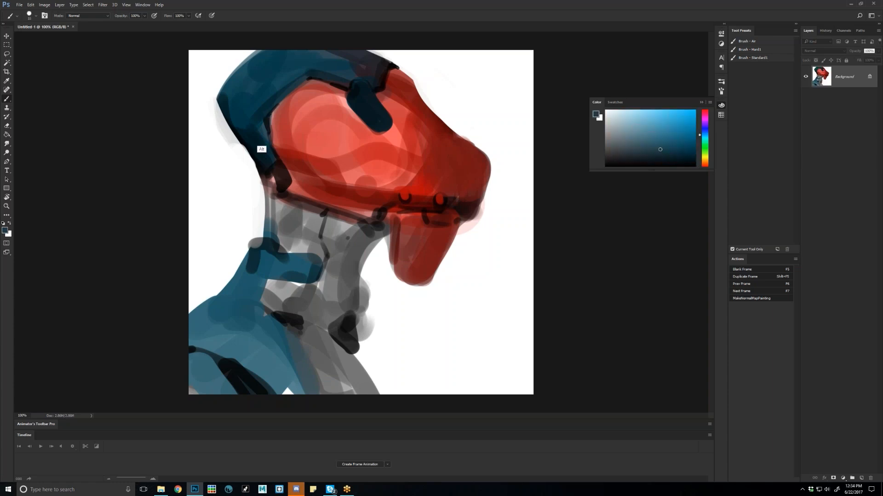
pyautogui.press(']')
pyautogui.press(']')
pyautogui.press(']')
pyautogui.press(']')
pyautogui.press(']')
pyautogui.press(']')
pyautogui.press(']')
pyautogui.press(']')
pyautogui.press(']')
pyautogui.press(']')
pyautogui.press(']')
pyautogui.keyDown('alt'); pyautogui.click(235, 109); pyautogui.keyUp('alt')
pyautogui.moveTo(230, 95)
pyautogui.mouseDown()
pyautogui.moveTo(241, 115)
pyautogui.moveTo(257, 83)
pyautogui.mouseUp()
pyautogui.moveTo(282, 51)
pyautogui.mouseDown()
pyautogui.moveTo(244, 82)
pyautogui.moveTo(230, 146)
pyautogui.mouseUp()
# Trim the cap's outer back outline with white
pyautogui.press('x')
pyautogui.hotkey('ctrl', 'z')
pyautogui.moveTo(202, 90); pyautogui.dragTo(202, 116)
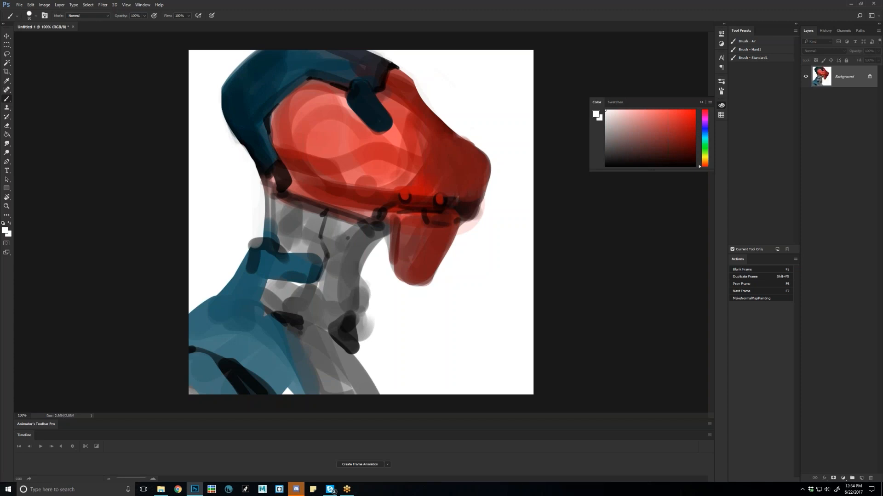
pyautogui.moveTo(209, 108); pyautogui.dragTo(238, 161)
# Paint a thick black mark at the rear of the red face and a slanted one across the cheek
pyautogui.press('d')
pyautogui.moveTo(282, 134); pyautogui.dragTo(296, 179)
pyautogui.moveTo(281, 135); pyautogui.dragTo(296, 170)
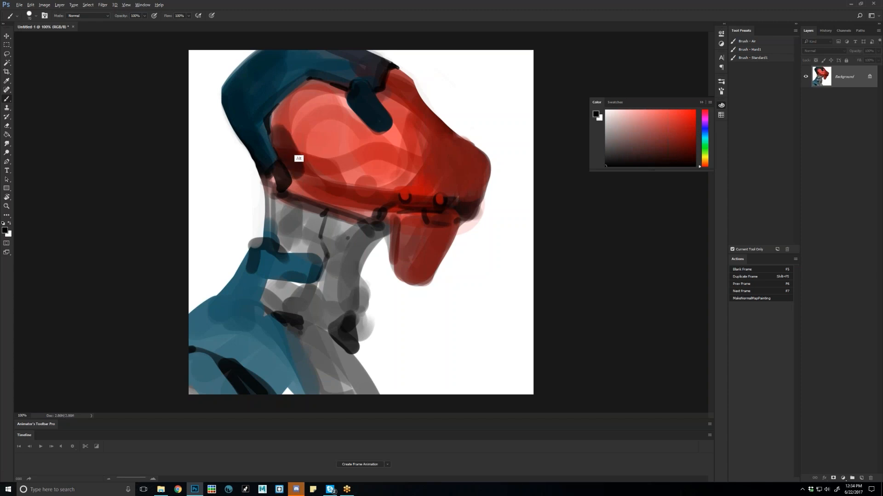
pyautogui.moveTo(285, 131); pyautogui.dragTo(298, 171)
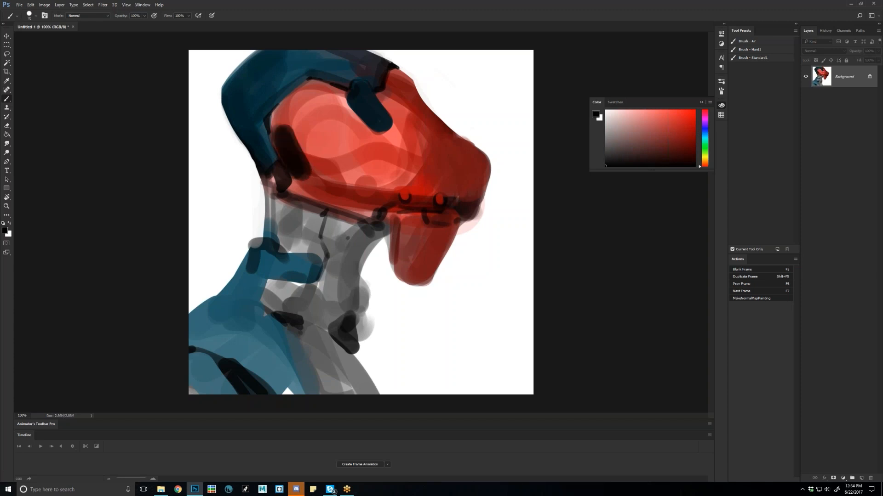
pyautogui.moveTo(338, 169); pyautogui.dragTo(377, 148)
# Add two small black nostril marks to the snout and darken the front of the mouth, adjusting the brush size for each
pyautogui.press('[')
pyautogui.press('[')
pyautogui.press('[')
pyautogui.press('[')
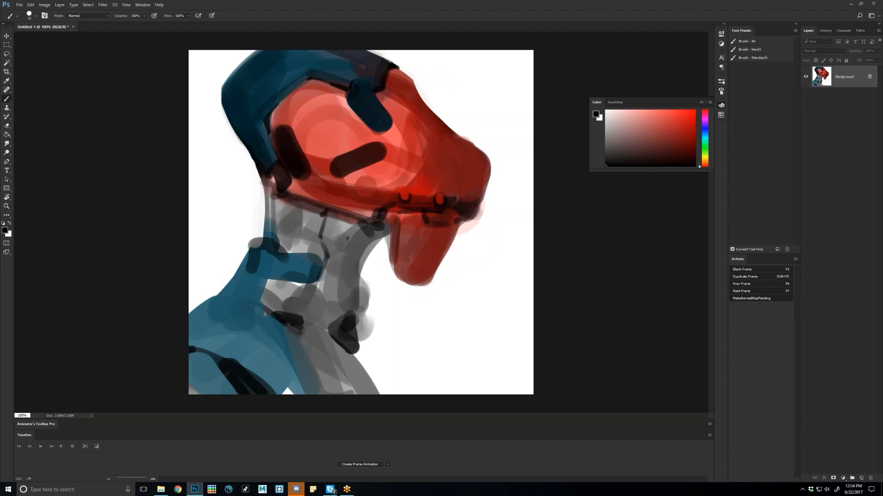
pyautogui.press('[')
pyautogui.press('[')
pyautogui.press('[')
pyautogui.click(466, 170)
pyautogui.hotkey('ctrl', 'z')
pyautogui.moveTo(462, 175); pyautogui.dragTo(468, 172)
pyautogui.moveTo(485, 175); pyautogui.dragTo(488, 178)
pyautogui.press(']')
pyautogui.press(']')
pyautogui.press(']')
pyautogui.moveTo(456, 209); pyautogui.dragTo(477, 205)
# Extend the front edge of the lower jaw up to the mouth with sampled reds
pyautogui.keyDown('alt'); pyautogui.click(457, 239); pyautogui.keyUp('alt')
pyautogui.moveTo(458, 230); pyautogui.dragTo(431, 279)
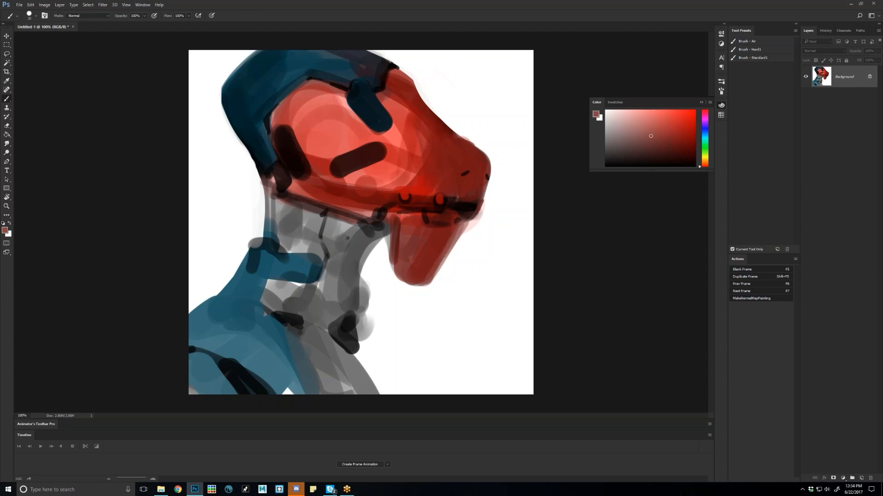
pyautogui.keyDown('alt'); pyautogui.click(461, 221); pyautogui.keyUp('alt')
pyautogui.moveTo(460, 222); pyautogui.dragTo(455, 222)
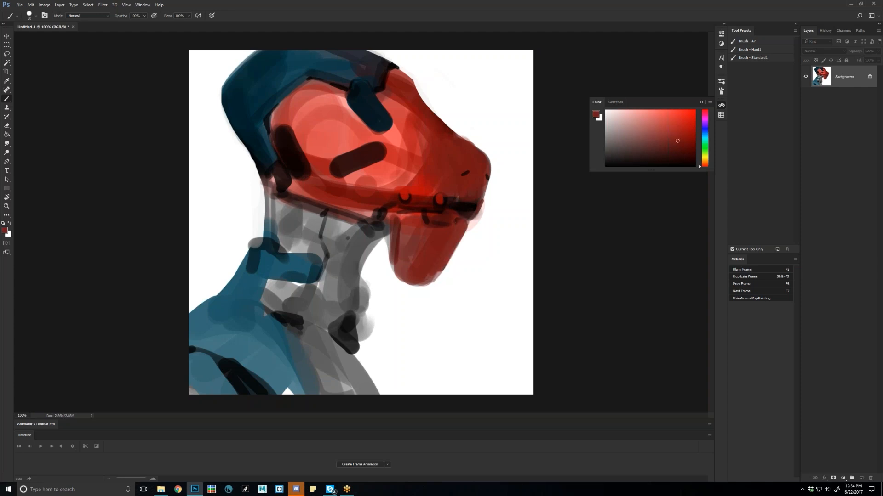
# Flip the canvas and paint a black strip down the rear edge of the lower jaw
pyautogui.press('d')
pyautogui.hotkey('ctrl', 'shift', 'h')
pyautogui.moveTo(327, 217); pyautogui.dragTo(335, 267)
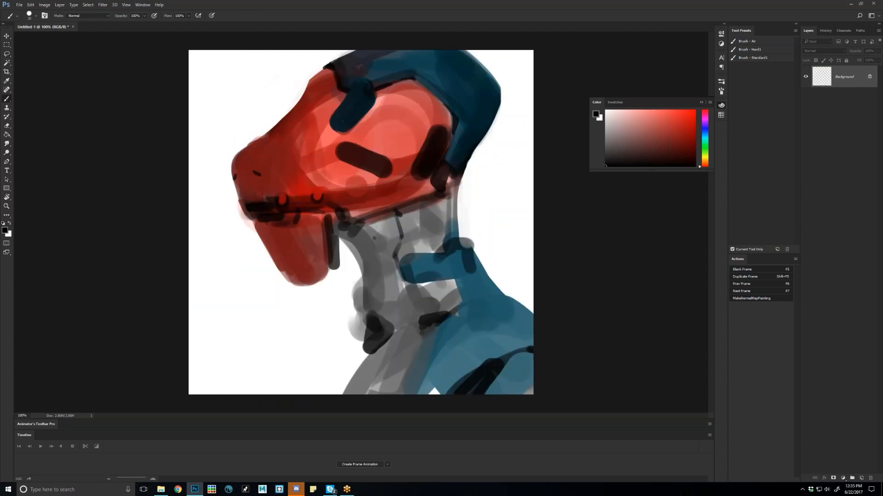
pyautogui.hotkey('ctrl', 'z')
pyautogui.moveTo(339, 215); pyautogui.dragTo(328, 272)
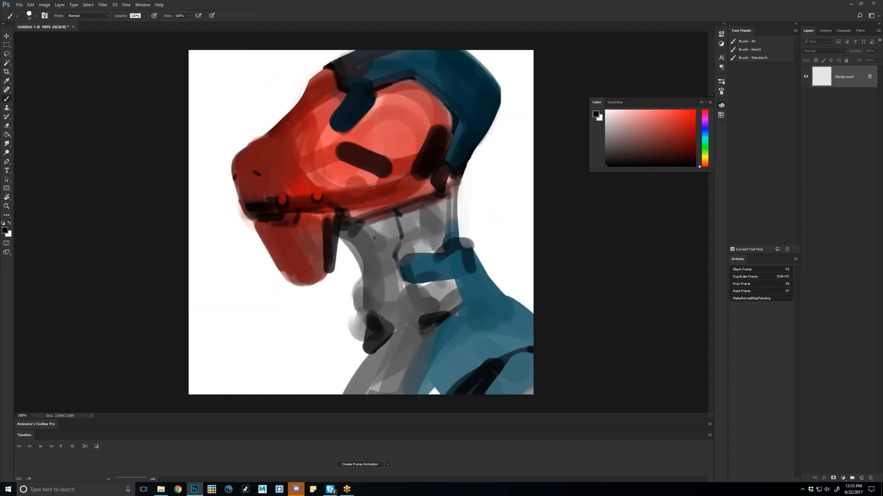
# Extend the mouth line backward along the bottom of the red face with black strokes
pyautogui.moveTo(351, 201)
pyautogui.mouseDown()
pyautogui.moveTo(341, 204)
pyautogui.moveTo(418, 187)
pyautogui.mouseUp()
pyautogui.moveTo(353, 209); pyautogui.dragTo(404, 195)
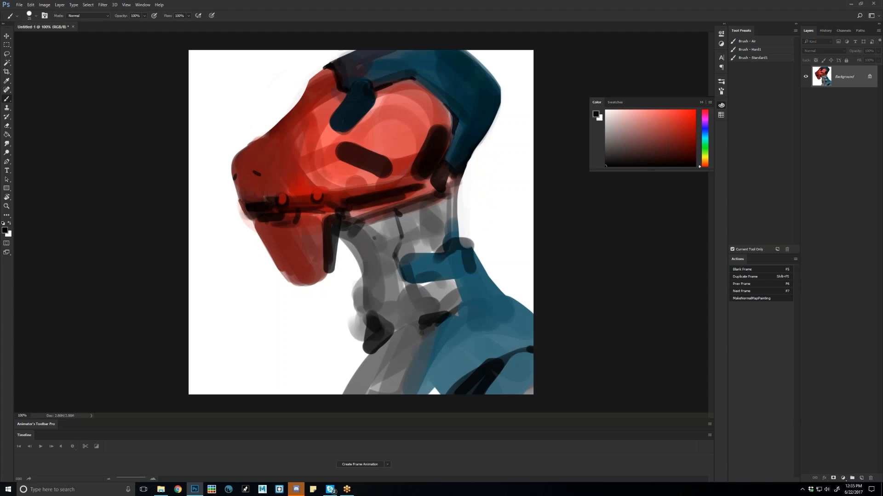
pyautogui.press('[')
pyautogui.click(421, 192)
pyautogui.press('[')
# Flip the canvas back and refine the front of the mouth with fine black and dark red strokes
pyautogui.hotkey('ctrl', 'shift', 'h')
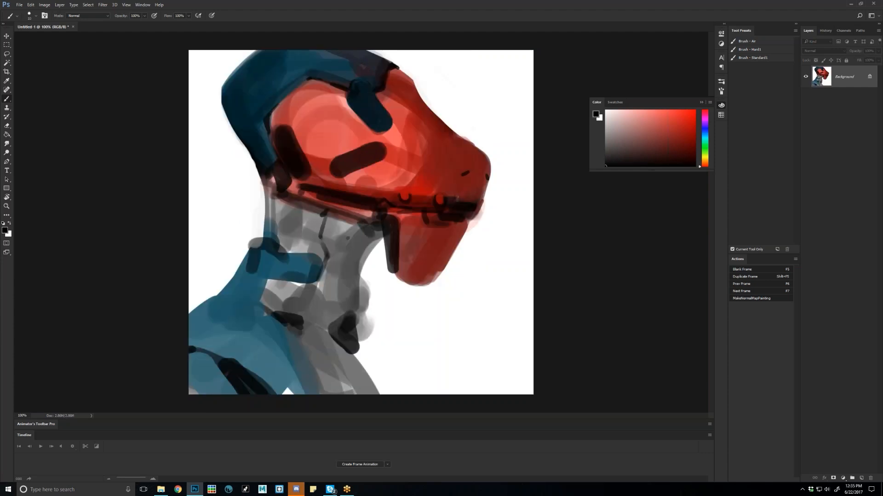
pyautogui.press('[')
pyautogui.moveTo(464, 201)
pyautogui.mouseDown()
pyautogui.moveTo(481, 201)
pyautogui.moveTo(473, 199)
pyautogui.mouseUp()
pyautogui.click(676, 142)
pyautogui.moveTo(452, 200); pyautogui.dragTo(476, 200)
pyautogui.moveTo(459, 200); pyautogui.dragTo(472, 200)
pyautogui.moveTo(449, 213); pyautogui.dragTo(463, 213)
# Cover the pale areas of the red face around the dark marks with a sampled deeper red and a larger brush
pyautogui.press(']')
pyautogui.press(']')
pyautogui.press(']')
pyautogui.moveTo(299, 116); pyautogui.dragTo(322, 158)
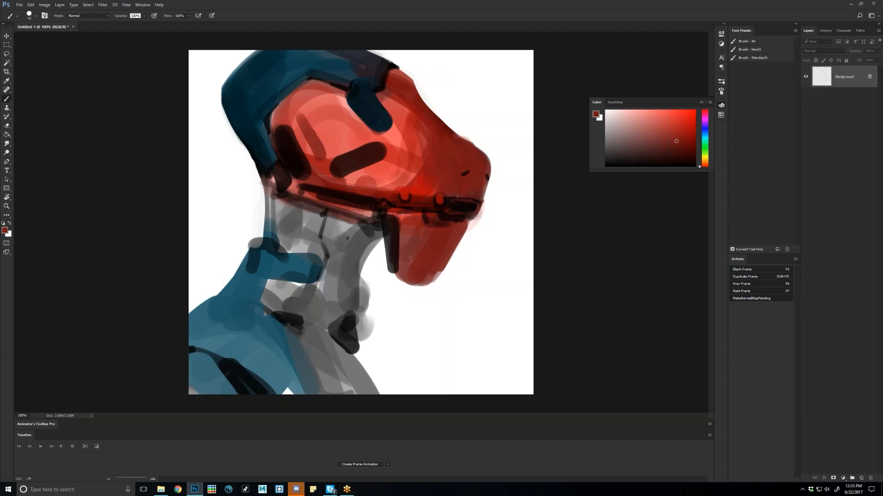
pyautogui.hotkey('ctrl', 'z')
pyautogui.keyDown('alt'); pyautogui.click(302, 133); pyautogui.keyUp('alt')
pyautogui.click(301, 133)
pyautogui.press(']')
pyautogui.moveTo(297, 133)
pyautogui.mouseDown()
pyautogui.moveTo(354, 132)
pyautogui.moveTo(363, 138)
pyautogui.moveTo(364, 172)
pyautogui.mouseUp()
pyautogui.hotkey('ctrl', 'z')
pyautogui.moveTo(390, 141); pyautogui.dragTo(391, 180)
pyautogui.moveTo(297, 108)
pyautogui.mouseDown()
pyautogui.moveTo(336, 96)
pyautogui.moveTo(311, 86)
pyautogui.mouseUp()
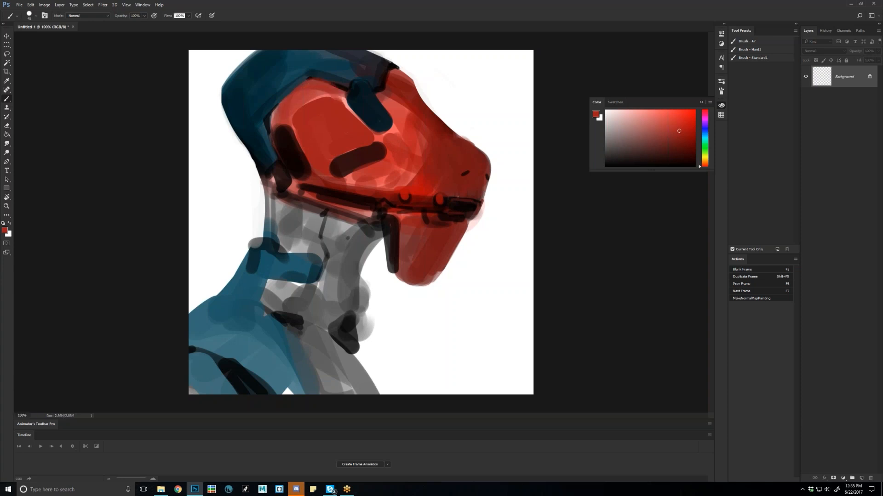
pyautogui.moveTo(389, 106); pyautogui.dragTo(396, 127)
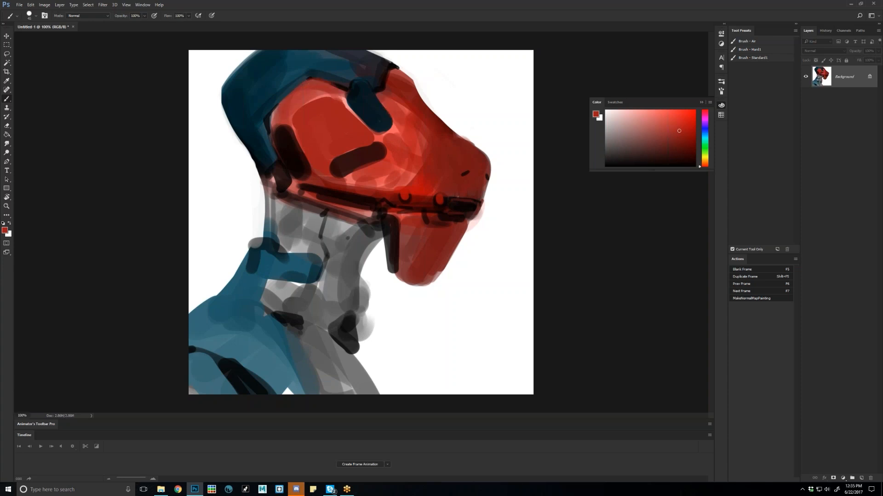
# Flip the canvas and shade the front of the neck from the jaw to the throat with black and sampled dark gray
pyautogui.press('ctrl')
pyautogui.hotkey('ctrl', 'shift', 'h')
pyautogui.press('d')
pyautogui.moveTo(352, 244); pyautogui.dragTo(371, 312)
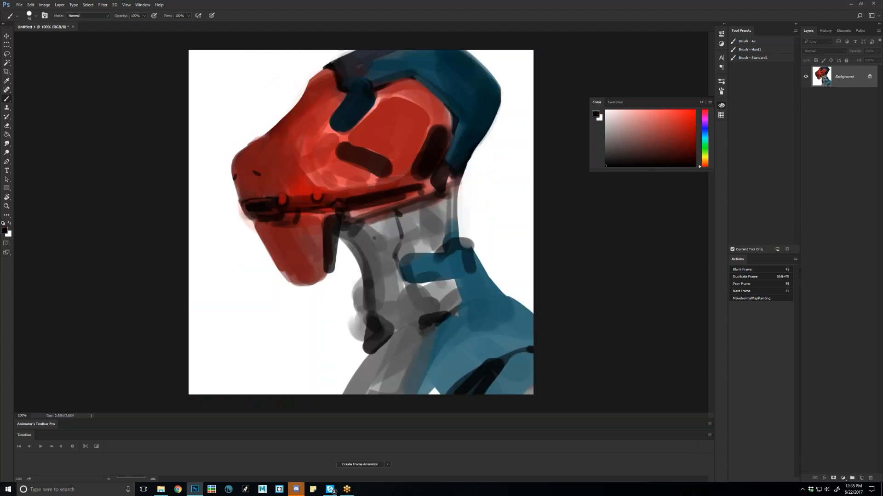
pyautogui.moveTo(362, 243); pyautogui.dragTo(382, 312)
pyautogui.press('alt')
pyautogui.keyDown('alt'); pyautogui.click(372, 268); pyautogui.keyUp('alt')
pyautogui.moveTo(363, 237); pyautogui.dragTo(377, 294)
pyautogui.moveTo(373, 254)
pyautogui.mouseDown()
pyautogui.moveTo(382, 228)
pyautogui.moveTo(392, 285)
pyautogui.moveTo(373, 358)
pyautogui.mouseUp()
# Reset the colours to black and white, darken the front edge of the chest, and rework the pale bulge at the throat
pyautogui.press('d')
pyautogui.moveTo(353, 390)
pyautogui.mouseDown()
pyautogui.moveTo(365, 346)
pyautogui.moveTo(341, 394)
pyautogui.mouseUp()
pyautogui.moveTo(359, 308); pyautogui.dragTo(356, 345)
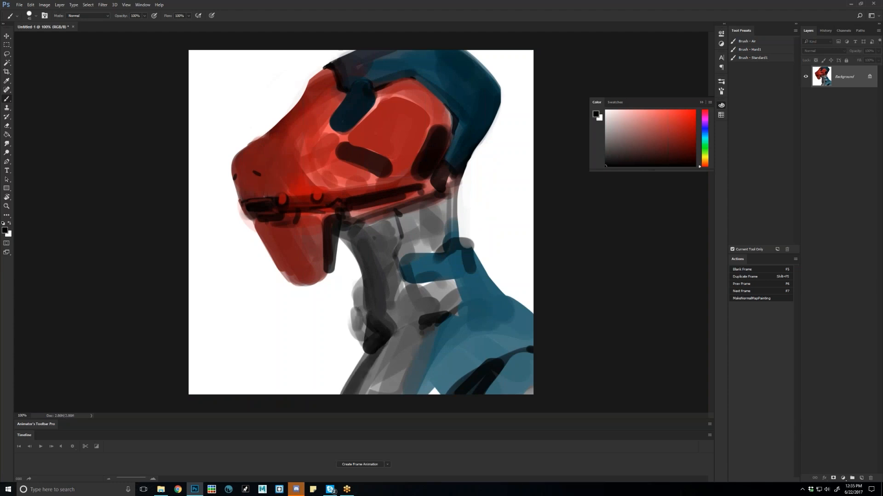
# Flip the canvas back, trim the throat bulge with white, and paint a curved dark strap in front of the chest
pyautogui.moveTo(358, 276)
pyautogui.mouseDown()
pyautogui.moveTo(367, 343)
pyautogui.moveTo(398, 407)
pyautogui.mouseUp()
pyautogui.hotkey('ctrl', 'shift', 'h')
pyautogui.press('d')
pyautogui.press('[')
pyautogui.press('x')
pyautogui.press('[')
pyautogui.click(364, 276)
pyautogui.press('d')
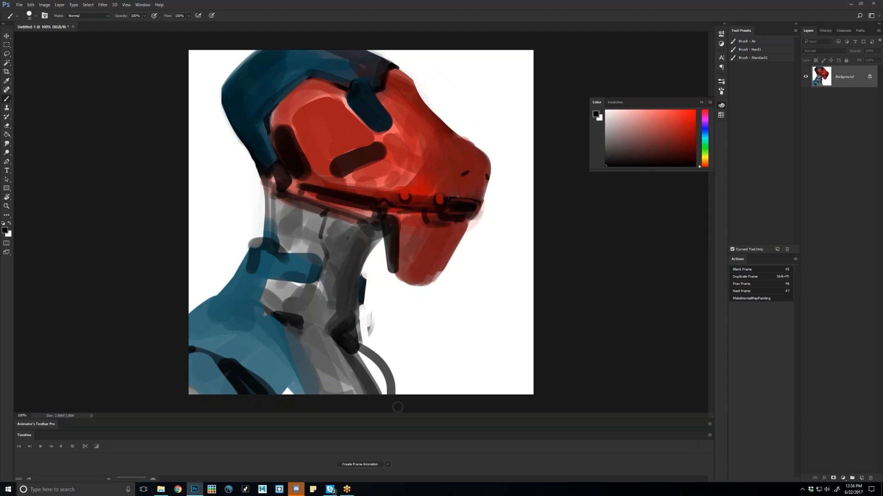
pyautogui.moveTo(357, 347); pyautogui.dragTo(390, 395)
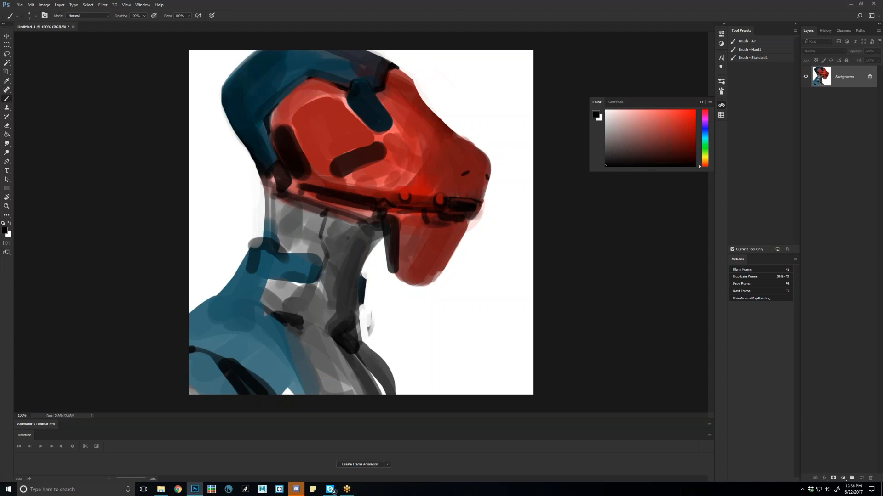
# Blend the red tones of the cheek and snout with the Smudge tool, undoing the last smudge stroke
pyautogui.click(22, 416)
pyautogui.click(440, 199)
pyautogui.press('[')
pyautogui.press('[')
pyautogui.press('[')
pyautogui.press('r')
pyautogui.moveTo(418, 149); pyautogui.dragTo(414, 177)
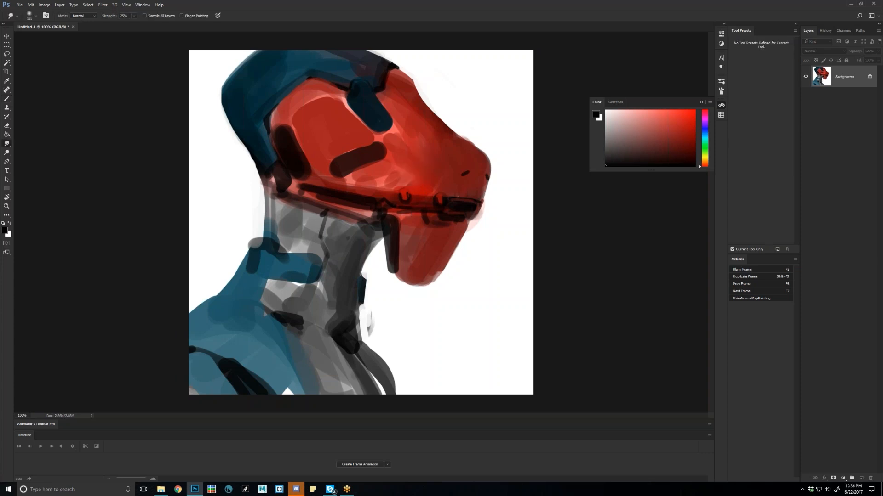
pyautogui.moveTo(397, 127)
pyautogui.mouseDown()
pyautogui.moveTo(419, 154)
pyautogui.moveTo(413, 183)
pyautogui.mouseUp()
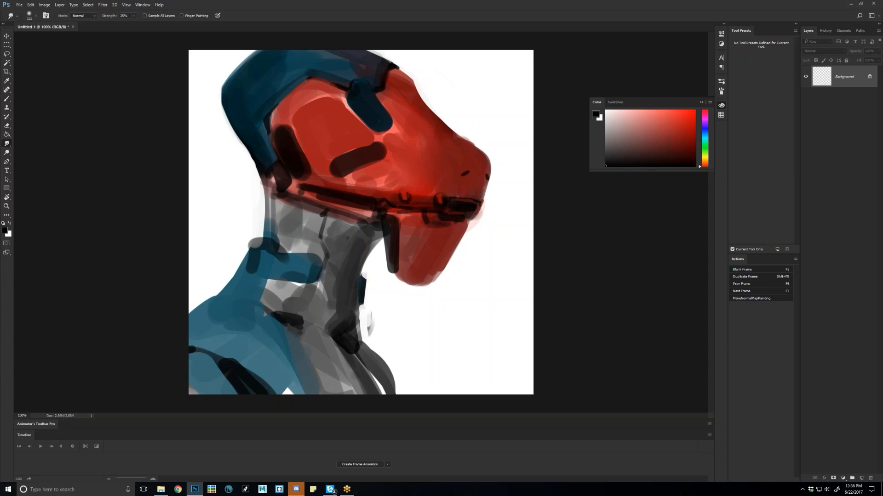
pyautogui.moveTo(391, 154); pyautogui.dragTo(400, 177)
pyautogui.press('[')
pyautogui.press('[')
pyautogui.press('[')
pyautogui.press('[')
pyautogui.press(']')
pyautogui.hotkey('ctrl', 'z')
# Flip the canvas and darken the upper contour of the snout using a larger brush in dark red
pyautogui.hotkey('ctrl', 'shift', 'h')
pyautogui.press('b')
pyautogui.click(682, 144)
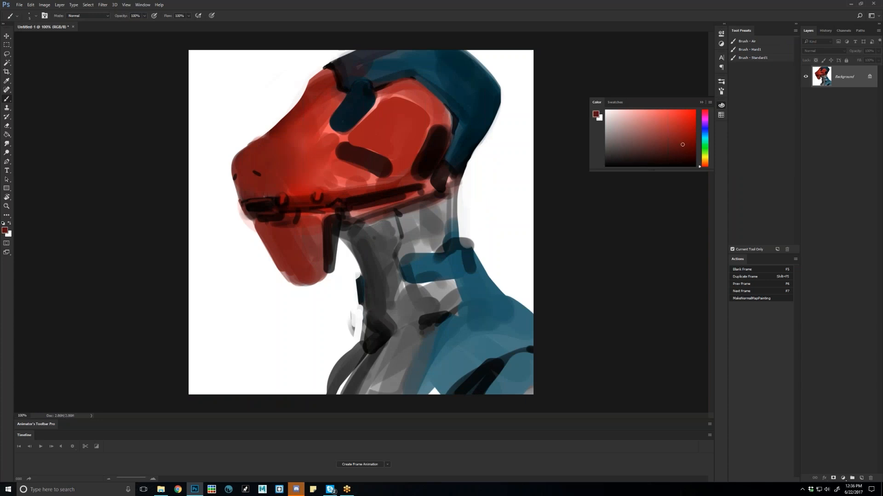
pyautogui.press(']')
pyautogui.press(']')
pyautogui.press(']')
pyautogui.press(']')
pyautogui.press(']')
pyautogui.press(']')
pyautogui.press(']')
pyautogui.press(']')
pyautogui.press(']')
pyautogui.press(']')
pyautogui.moveTo(277, 125); pyautogui.dragTo(240, 152)
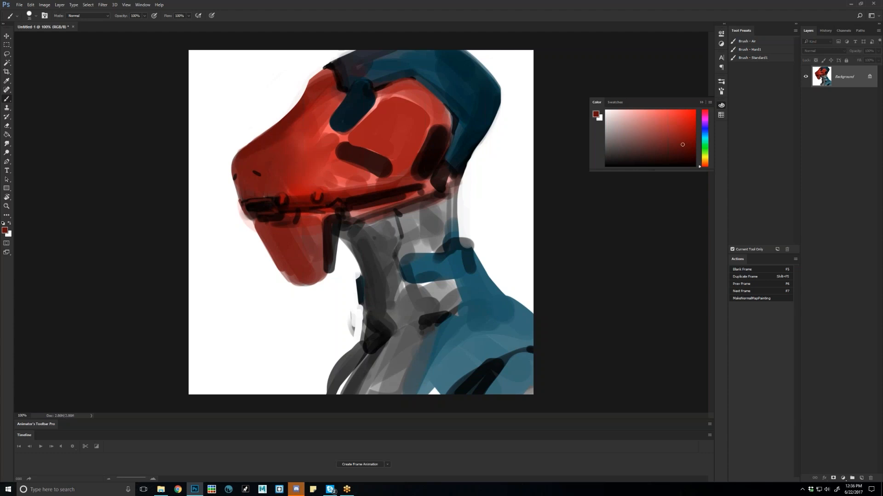
pyautogui.press('ctrl')
pyautogui.press('r')
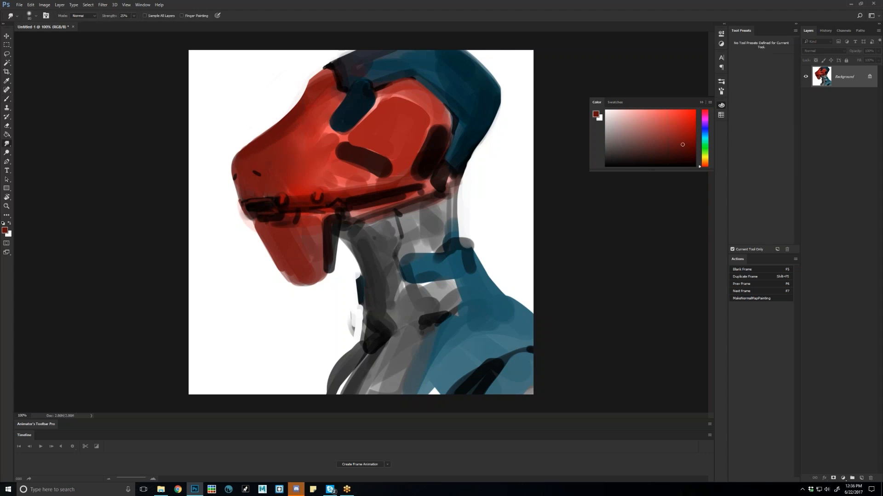
# Flip the canvas back and paint darker red panels on the lower jaw using sampled reds
pyautogui.press('b')
pyautogui.hotkey('ctrl', 'shift', 'h')
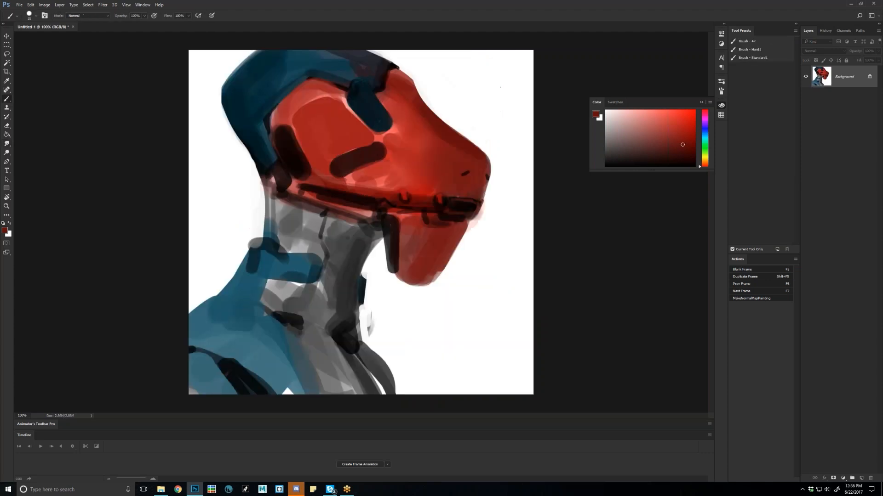
pyautogui.keyDown('alt'); pyautogui.click(455, 168); pyautogui.keyUp('alt')
pyautogui.moveTo(420, 234); pyautogui.dragTo(413, 265)
pyautogui.keyDown('alt'); pyautogui.click(425, 216); pyautogui.keyUp('alt')
pyautogui.keyDown('alt'); pyautogui.click(434, 234); pyautogui.keyUp('alt')
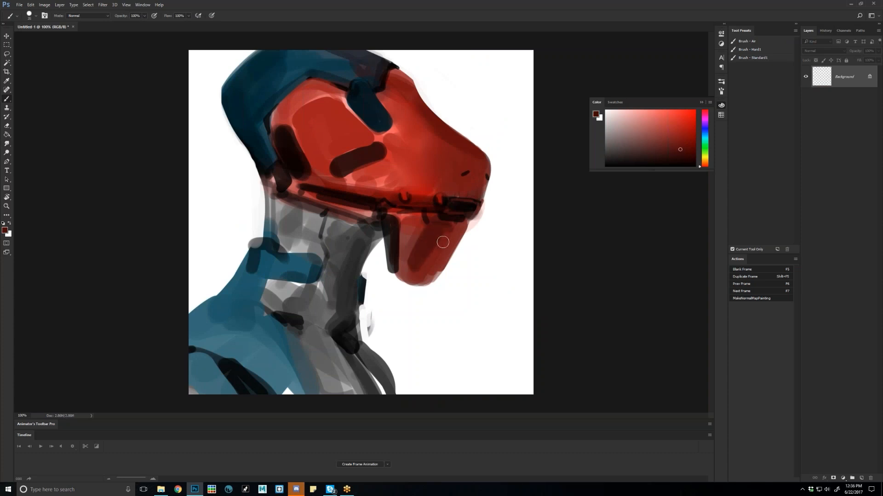
pyautogui.moveTo(450, 229); pyautogui.dragTo(429, 263)
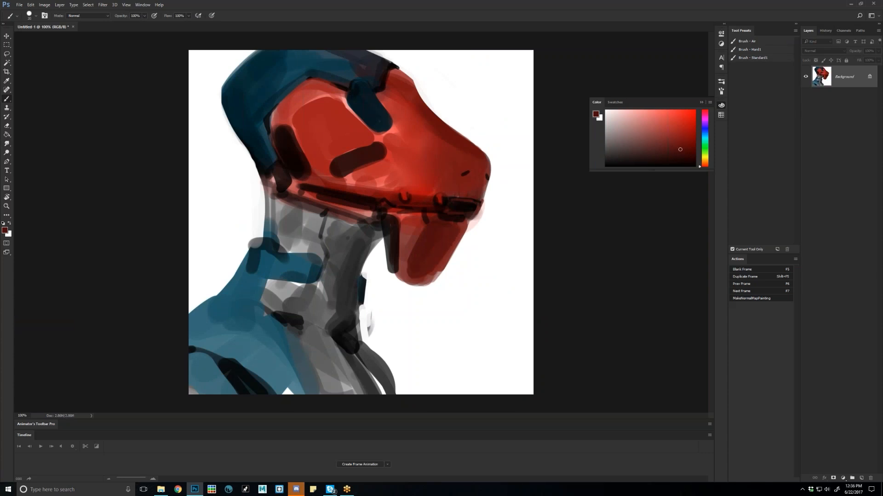
pyautogui.moveTo(416, 217); pyautogui.dragTo(405, 245)
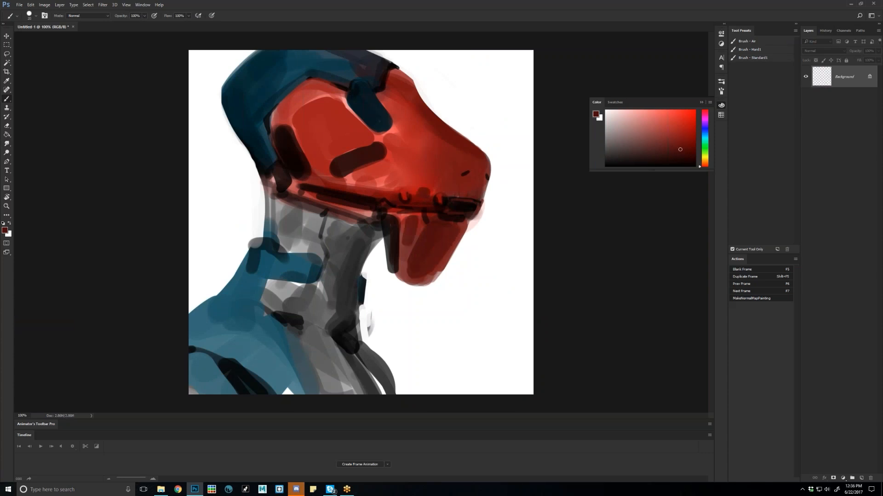
pyautogui.press('ctrl')
# Flip the canvas and darken the mark above the mouth line and the front edge of the lips with black
pyautogui.hotkey('ctrl', 'shift', 'h')
pyautogui.press('d')
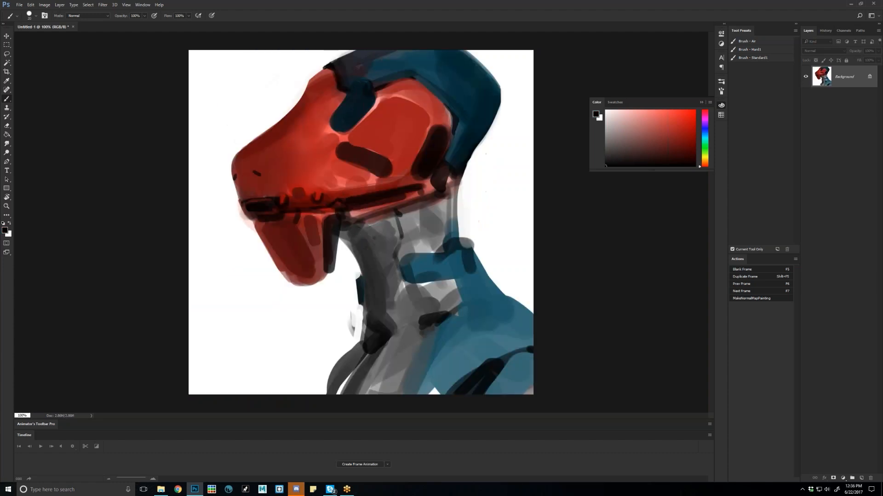
pyautogui.click(299, 196)
pyautogui.keyDown('alt'); pyautogui.click(300, 204); pyautogui.keyUp('alt')
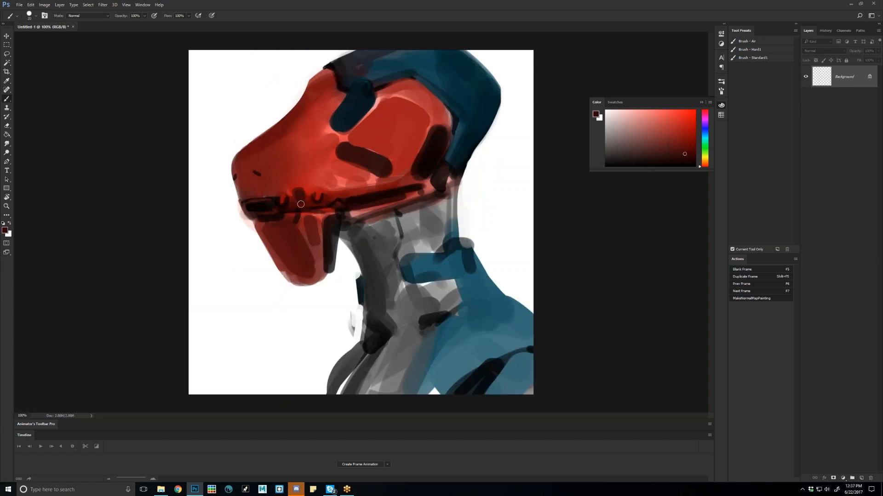
pyautogui.press('[')
pyautogui.press('[')
pyautogui.press('[')
pyautogui.keyDown('alt'); pyautogui.click(236, 190); pyautogui.keyUp('alt')
pyautogui.press('d')
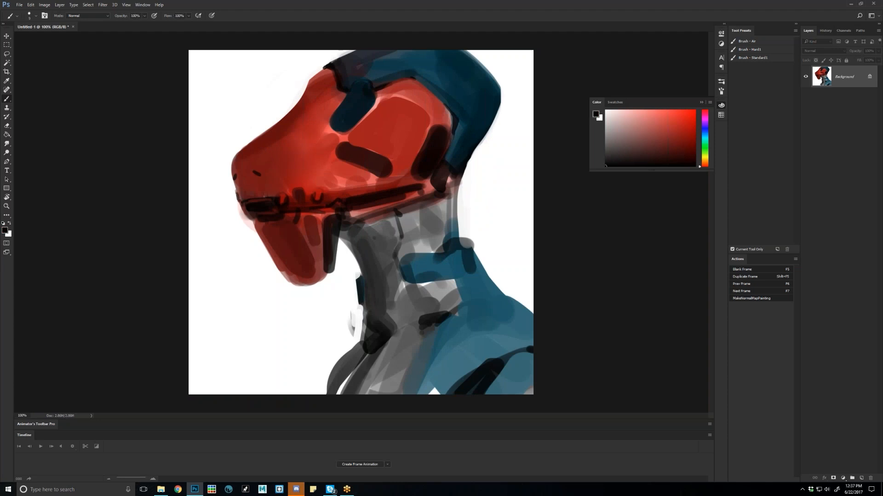
# Flip the canvas back and reshape the front contour of the snout and lower jaw with muted red and white
pyautogui.hotkey('ctrl', 'shift', 'h')
pyautogui.press('x')
pyautogui.click(641, 136)
pyautogui.moveTo(488, 169); pyautogui.dragTo(487, 191)
pyautogui.press(']')
pyautogui.moveTo(470, 223); pyautogui.dragTo(439, 274)
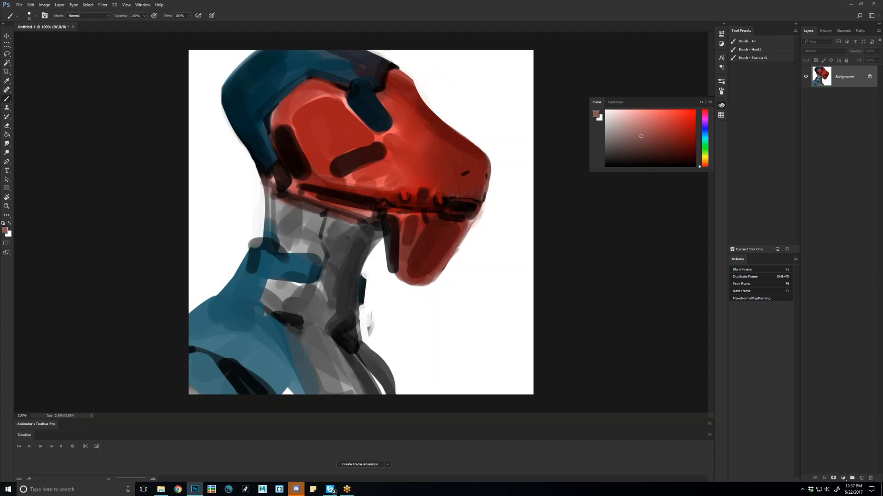
pyautogui.keyDown('alt'); pyautogui.click(458, 250); pyautogui.keyUp('alt')
pyautogui.moveTo(465, 237); pyautogui.dragTo(446, 265)
pyautogui.moveTo(481, 214); pyautogui.dragTo(431, 282)
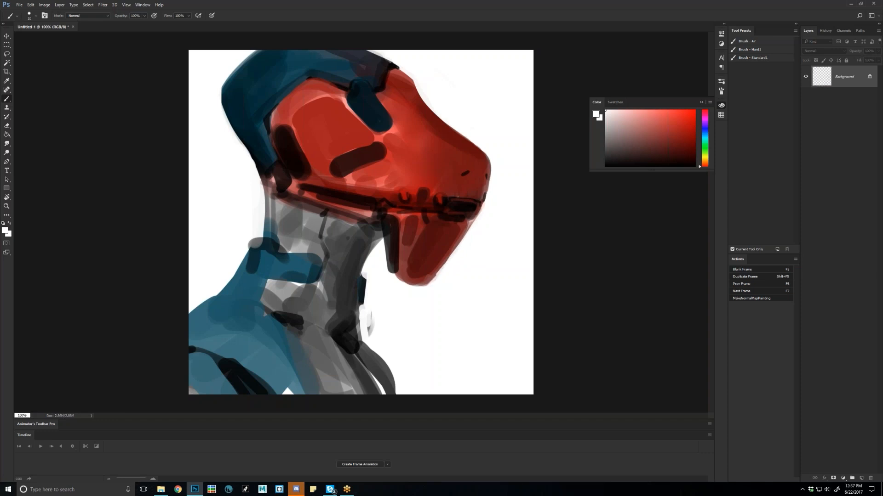
pyautogui.moveTo(453, 253)
pyautogui.mouseDown()
pyautogui.moveTo(432, 281)
pyautogui.moveTo(412, 285)
pyautogui.mouseUp()
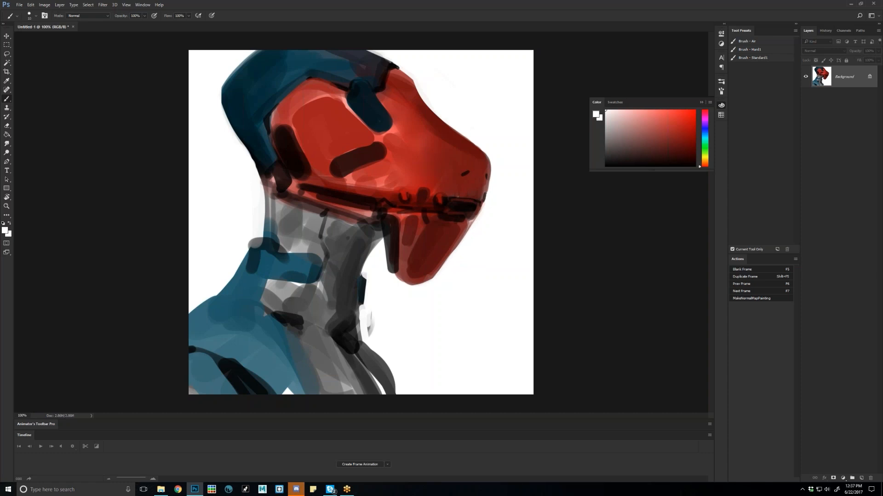
# Clean up the lip corner where the mouth meets the lower jaw, using sampled tones and black
pyautogui.keyDown('alt'); pyautogui.click(472, 223); pyautogui.keyUp('alt')
pyautogui.moveTo(472, 222); pyautogui.dragTo(468, 221)
pyautogui.press('d')
pyautogui.keyDown('alt'); pyautogui.click(472, 219); pyautogui.keyUp('alt')
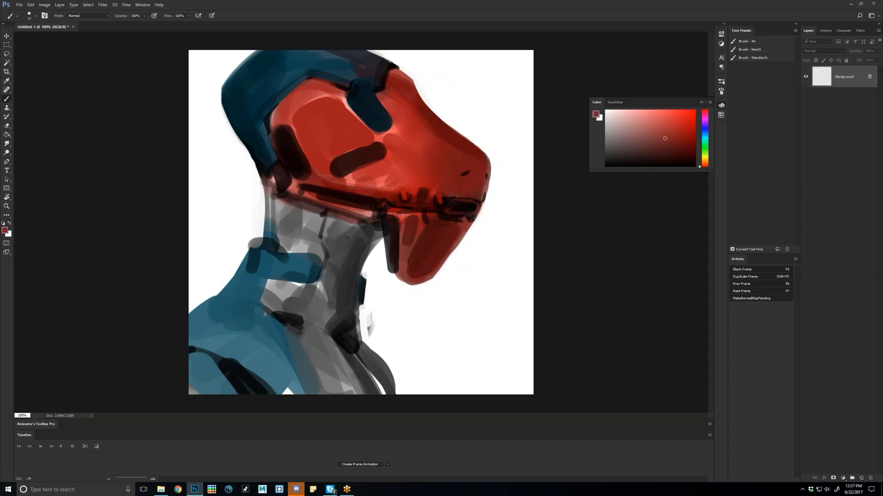
pyautogui.press('d')
pyautogui.press('Return')
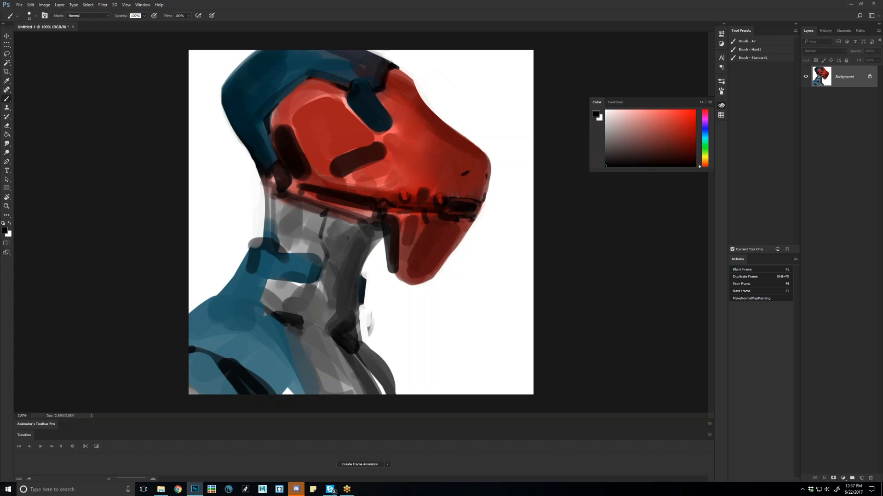
# Paint fine sampled-red details into the dark marks along the mouth line, and reset the colours to black and white
pyautogui.press('alt')
pyautogui.keyDown('alt'); pyautogui.click(434, 202); pyautogui.keyUp('alt')
pyautogui.moveTo(435, 200)
pyautogui.mouseDown()
pyautogui.moveTo(435, 212)
pyautogui.moveTo(421, 198)
pyautogui.moveTo(422, 209)
pyautogui.mouseUp()
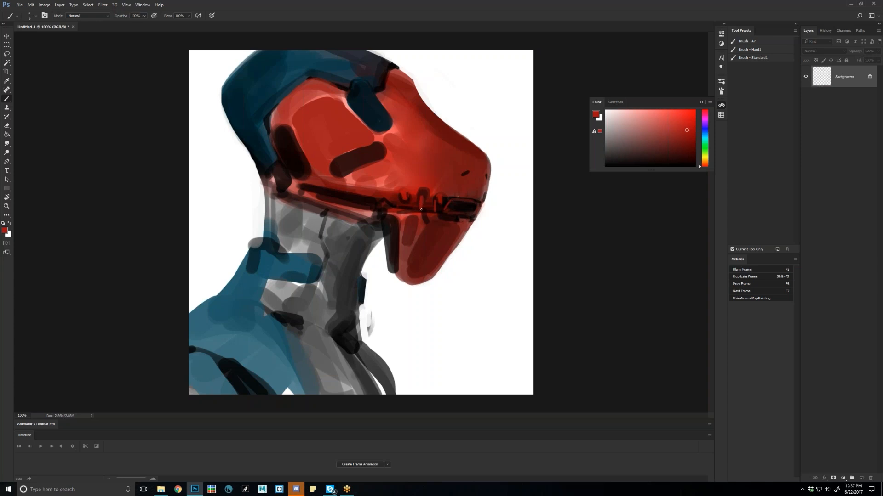
pyautogui.press('d')
# Flip the canvas horizontally and check the whole head at a reduced size
pyautogui.press('alt')
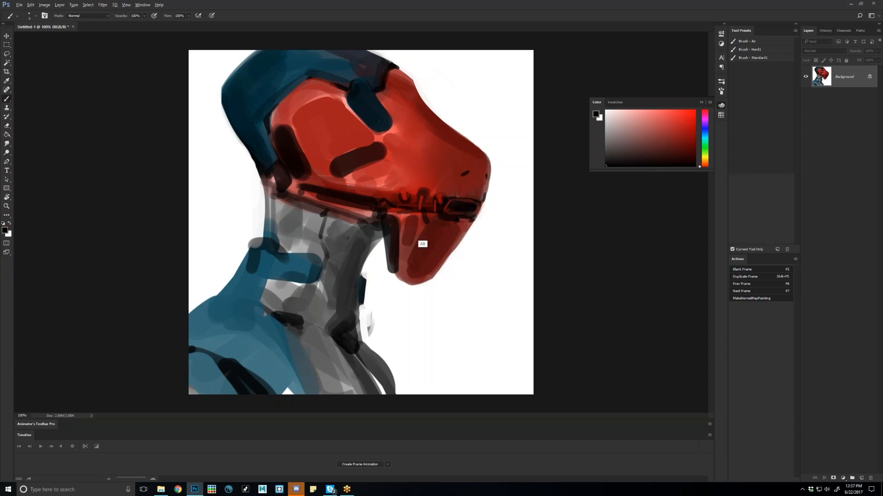
pyautogui.hotkey('alt', 'space')
pyautogui.keyDown('alt'); pyautogui.click(419, 242); pyautogui.keyUp('alt')
pyautogui.hotkey('ctrl', 'shift', 'h')
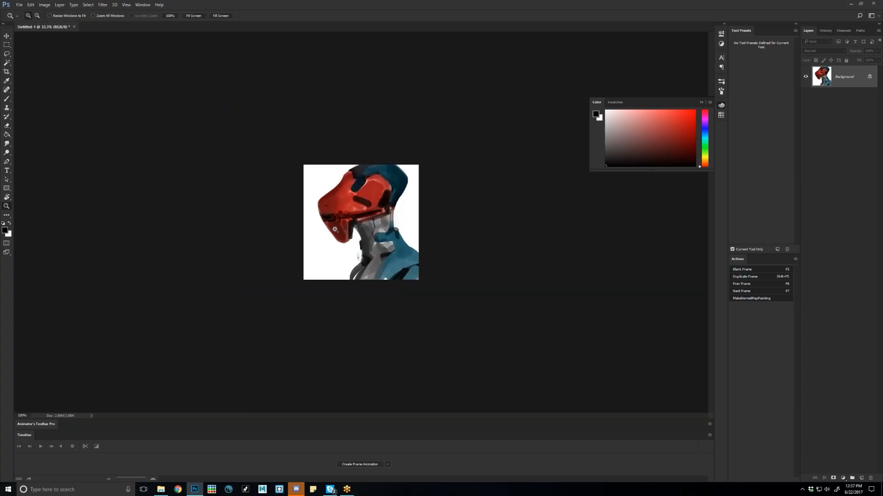
pyautogui.hotkey('ctrl', '1')
pyautogui.press('b')
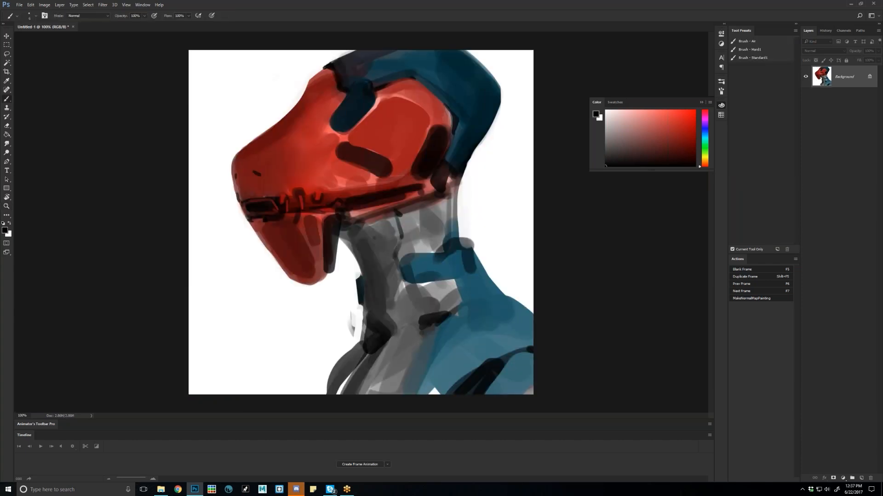
# Try light pink and pale orange highlights along the upper rim of the cheek
pyautogui.click(639, 111)
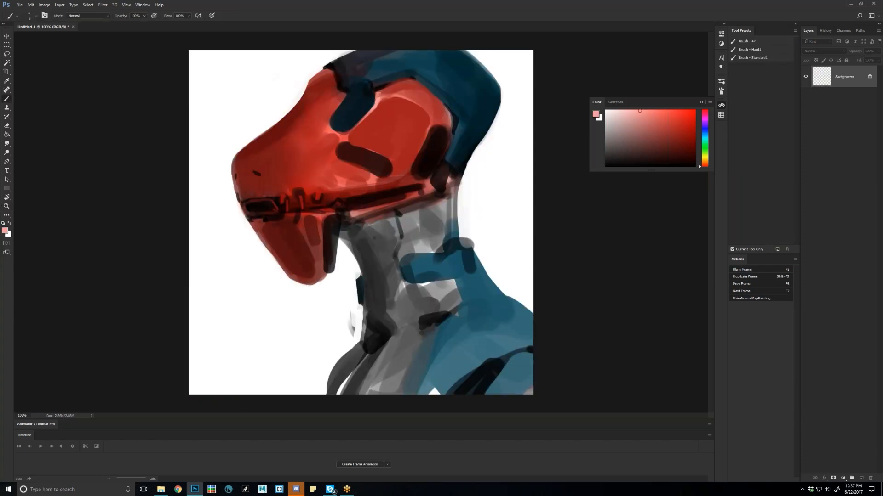
pyautogui.moveTo(392, 96)
pyautogui.mouseDown()
pyautogui.moveTo(382, 101)
pyautogui.moveTo(394, 93)
pyautogui.mouseUp()
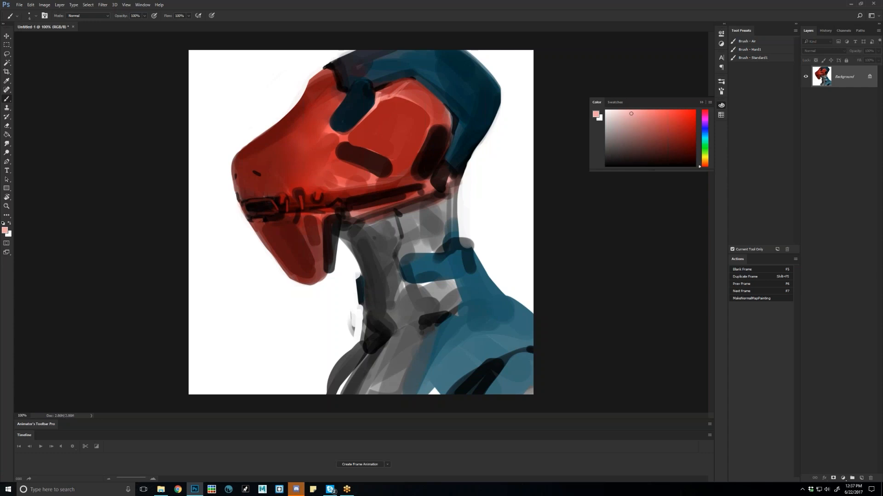
pyautogui.click(704, 159)
pyautogui.moveTo(704, 159); pyautogui.dragTo(704, 162)
pyautogui.click(652, 113)
pyautogui.press(']')
pyautogui.press(']')
pyautogui.press(']')
pyautogui.press(']')
pyautogui.press(']')
pyautogui.press(']')
pyautogui.press(']')
pyautogui.press(']')
pyautogui.press(']')
pyautogui.press(']')
pyautogui.moveTo(412, 94); pyautogui.dragTo(429, 111)
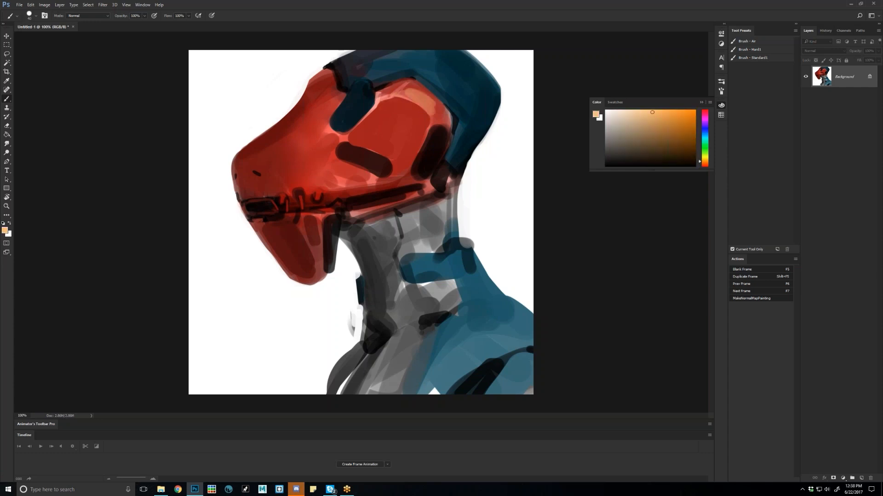
pyautogui.hotkey('ctrl', 'z')
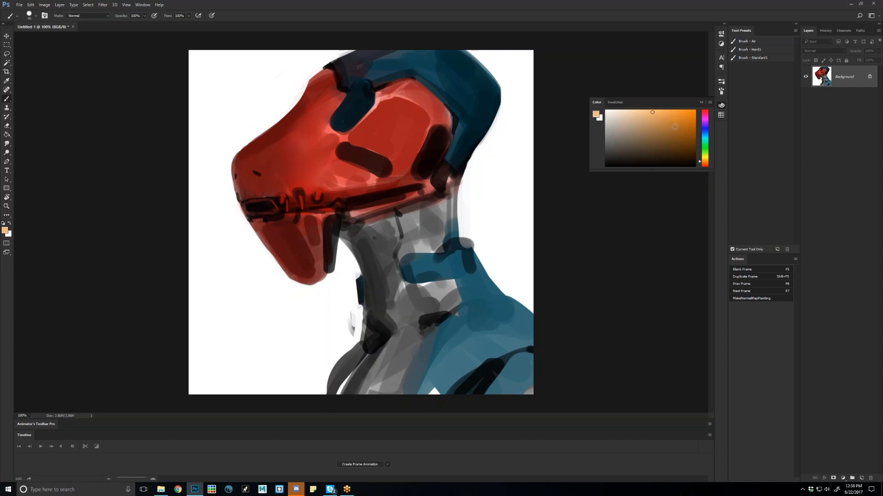
# Touch the rear rim of the cheek with muted orange, and undo the darker brown stroke on its upper rim
pyautogui.click(674, 127)
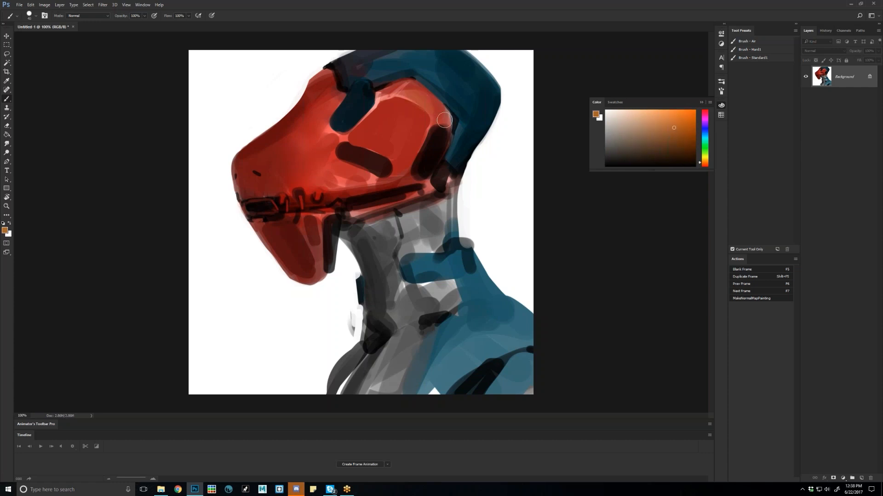
pyautogui.moveTo(444, 120); pyautogui.dragTo(445, 126)
pyautogui.click(683, 153)
pyautogui.moveTo(413, 95)
pyautogui.mouseDown()
pyautogui.moveTo(439, 120)
pyautogui.moveTo(421, 97)
pyautogui.mouseUp()
pyautogui.hotkey('ctrl', 'z')
# Paint deep crimson strokes over the brow, the upper snout and the area in front of the cheek
pyautogui.click(704, 110)
pyautogui.click(694, 137)
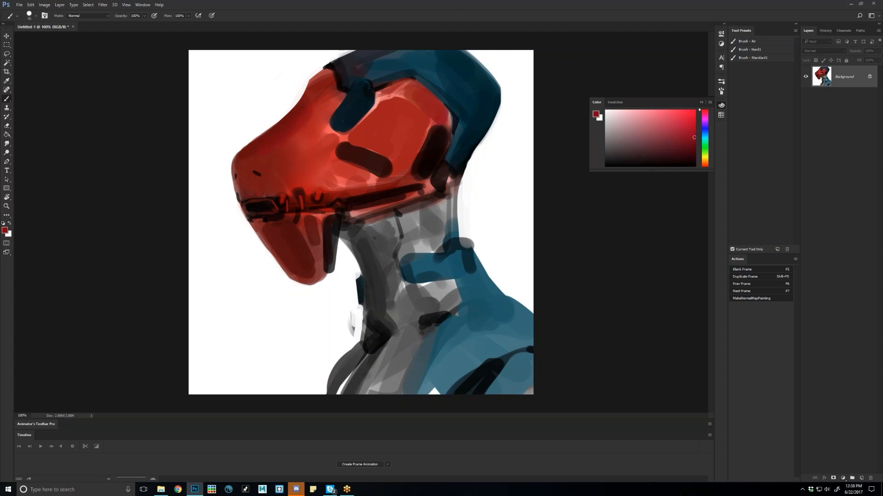
pyautogui.moveTo(316, 107); pyautogui.dragTo(299, 134)
pyautogui.moveTo(326, 77); pyautogui.dragTo(318, 125)
pyautogui.moveTo(314, 184)
pyautogui.mouseDown()
pyautogui.moveTo(346, 183)
pyautogui.moveTo(317, 137)
pyautogui.mouseUp()
pyautogui.press(']')
pyautogui.press(']')
# Flip the canvas back and paint a sampled-red inset inside the dark slot at the back of the cheek
pyautogui.hotkey('ctrl', '-')
pyautogui.hotkey('ctrl', '-')
pyautogui.hotkey('ctrl', '-')
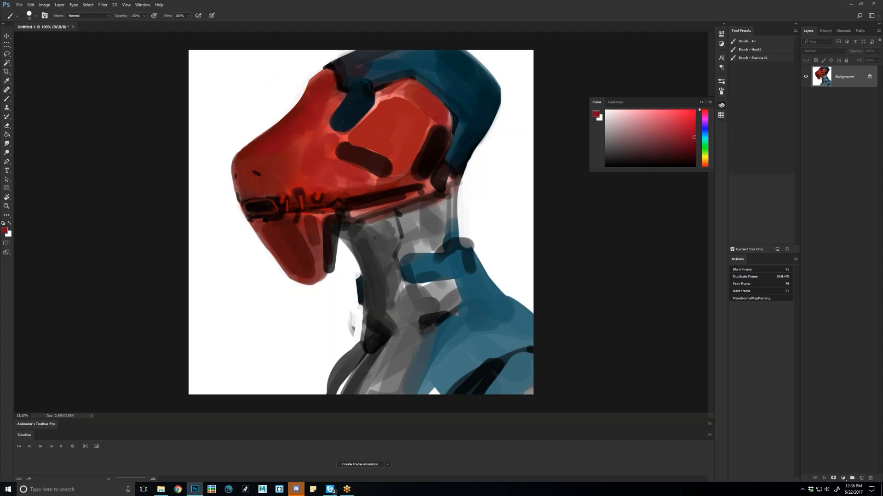
pyautogui.press('z')
pyautogui.hotkey('ctrl', 'shift', 'h')
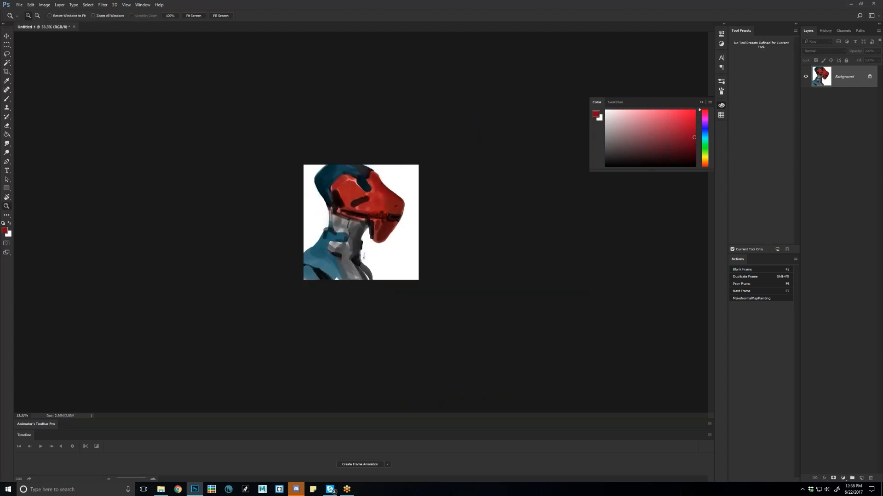
pyautogui.hotkey('ctrl', '+')
pyautogui.press('b')
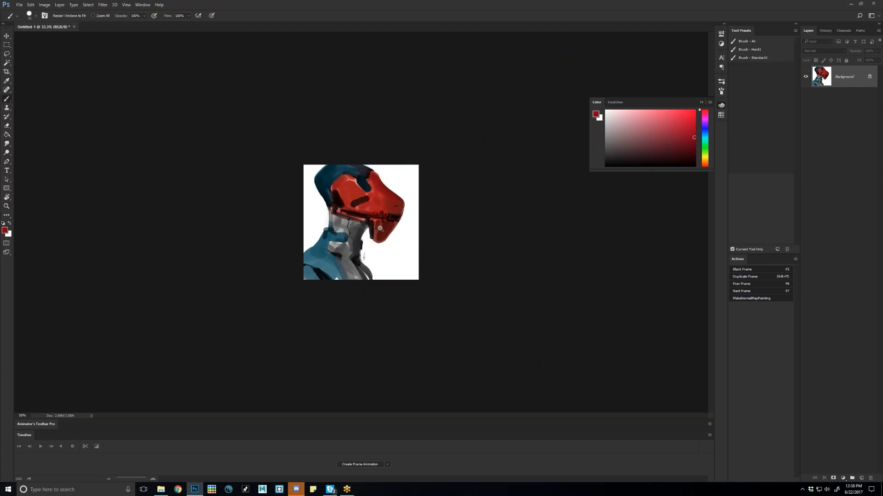
pyautogui.hotkey('ctrl', '+')
pyautogui.hotkey('ctrl', '+')
pyautogui.keyDown('alt'); pyautogui.click(327, 140); pyautogui.keyUp('alt')
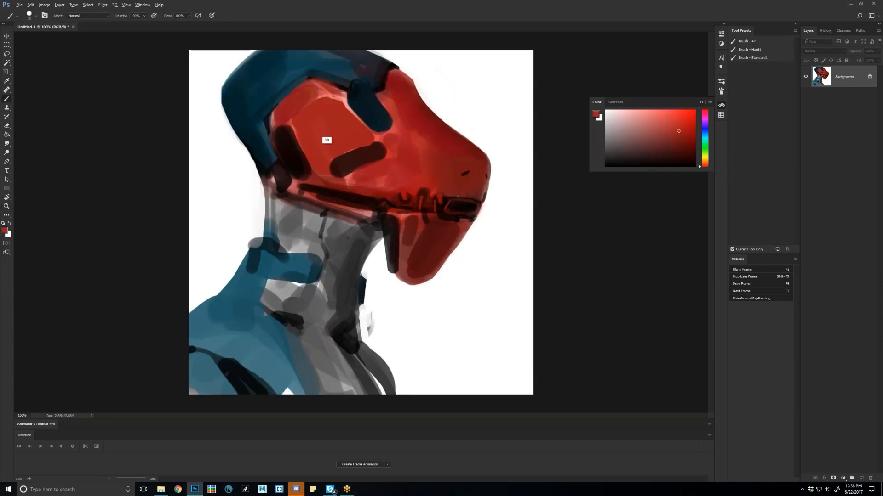
pyautogui.moveTo(298, 169)
pyautogui.mouseDown()
pyautogui.moveTo(284, 133)
pyautogui.moveTo(301, 163)
pyautogui.mouseUp()
pyautogui.hotkey('ctrl', 'z')
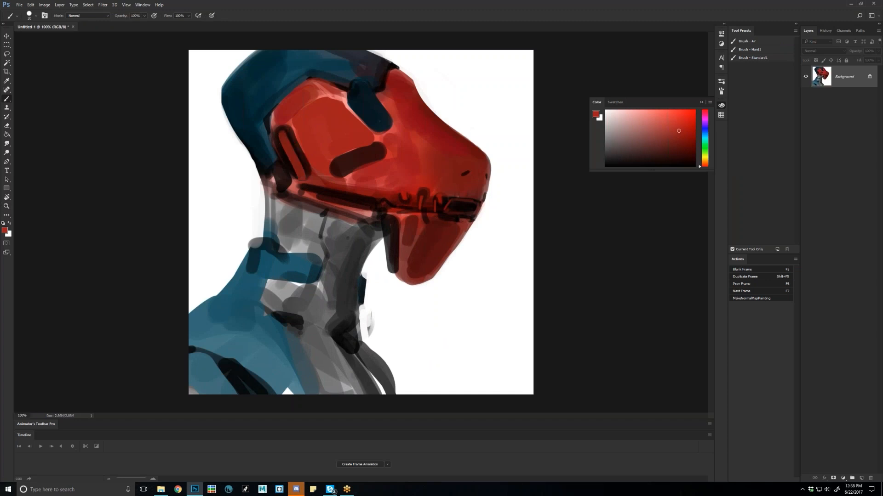
# Darken the rim of the rear cheek slot with black and add fine dark red details inside it
pyautogui.press('d')
pyautogui.moveTo(288, 135); pyautogui.dragTo(301, 175)
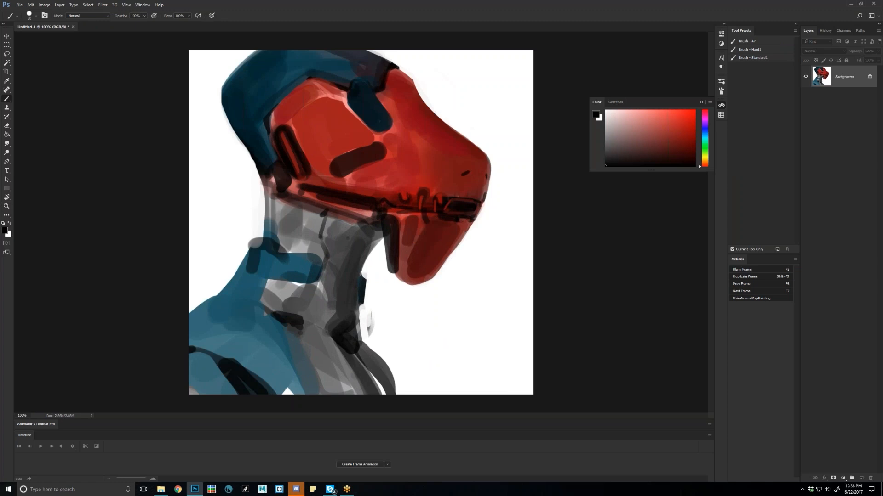
pyautogui.press('[')
pyautogui.press('[')
pyautogui.press('[')
pyautogui.press('[')
pyautogui.press('[')
pyautogui.press('[')
pyautogui.press('[')
pyautogui.click(679, 140)
pyautogui.press('d')
# Shade the blue flap over the brow with a larger brush and blues sampled from around it
pyautogui.press(']')
pyautogui.press(']')
pyautogui.press(']')
pyautogui.press(']')
pyautogui.press(']')
pyautogui.press(']')
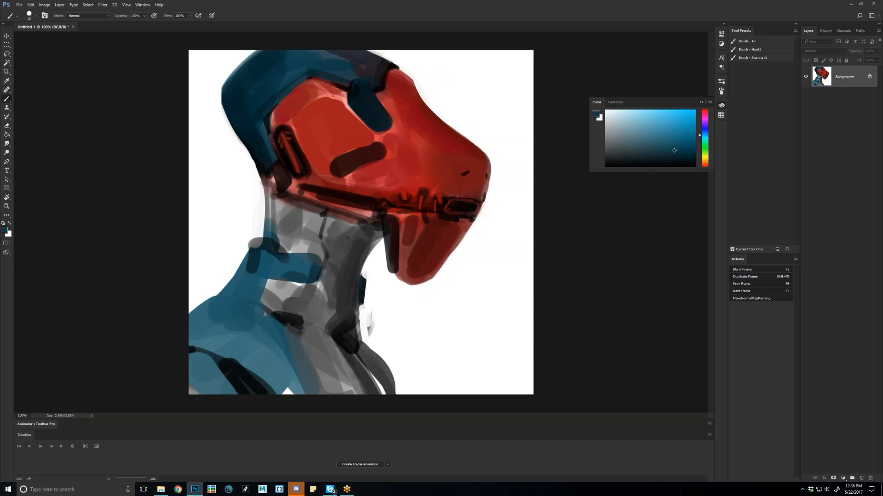
pyautogui.moveTo(359, 87); pyautogui.dragTo(378, 108)
pyautogui.press('alt')
pyautogui.keyDown('alt'); pyautogui.click(360, 124); pyautogui.keyUp('alt')
pyautogui.keyDown('alt'); pyautogui.click(386, 115); pyautogui.keyUp('alt')
# Refine the blue flap's edges with a finer dark blue brush and smudge its tip into the red brow
pyautogui.press('[')
pyautogui.press('[')
pyautogui.press('[')
pyautogui.press('[')
pyautogui.press('[')
pyautogui.press('[')
pyautogui.press('[')
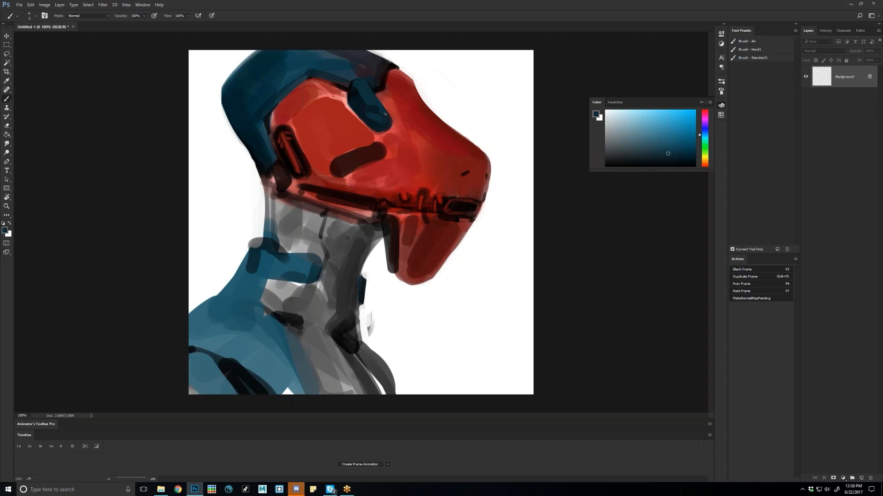
pyautogui.keyDown('alt'); pyautogui.click(365, 99); pyautogui.keyUp('alt')
pyautogui.moveTo(370, 94)
pyautogui.mouseDown()
pyautogui.moveTo(377, 110)
pyautogui.moveTo(372, 128)
pyautogui.mouseUp()
pyautogui.press('r')
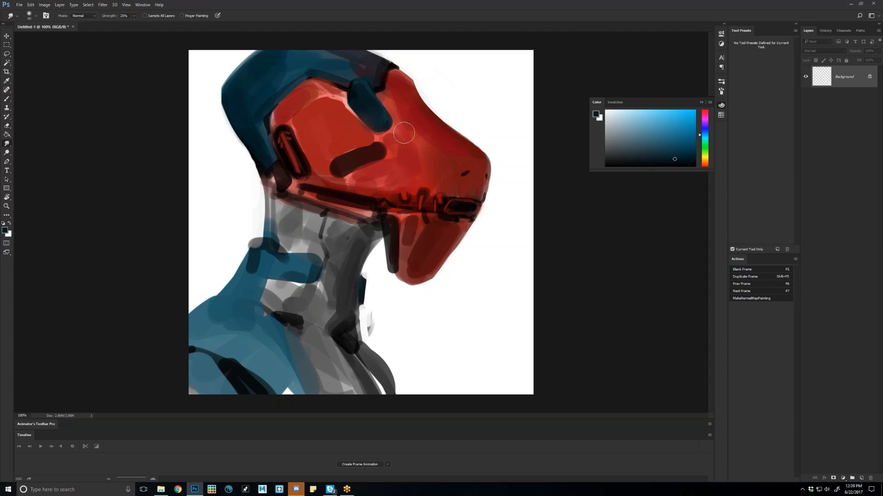
pyautogui.moveTo(379, 113); pyautogui.dragTo(391, 125)
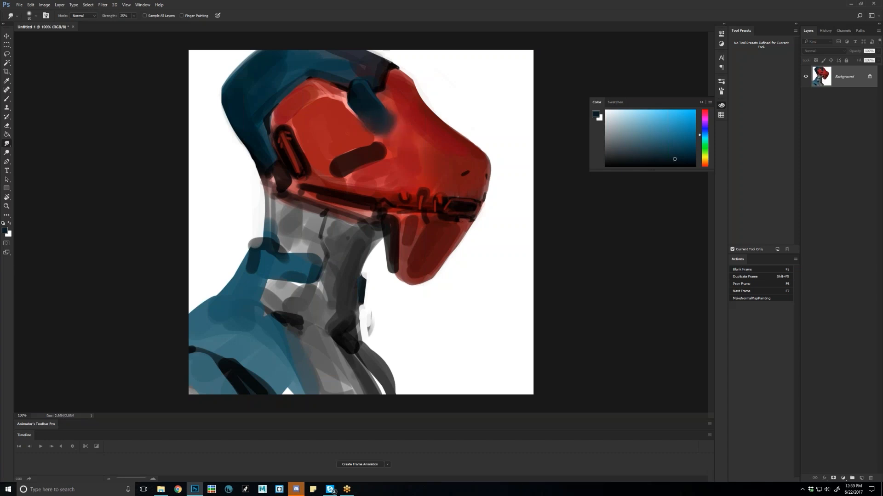
# Undo the smudge on the blue flap, flip the canvas and add a small black accent at the flap's tip
pyautogui.press('z')
pyautogui.hotkey('ctrl', 'alt', 'z')
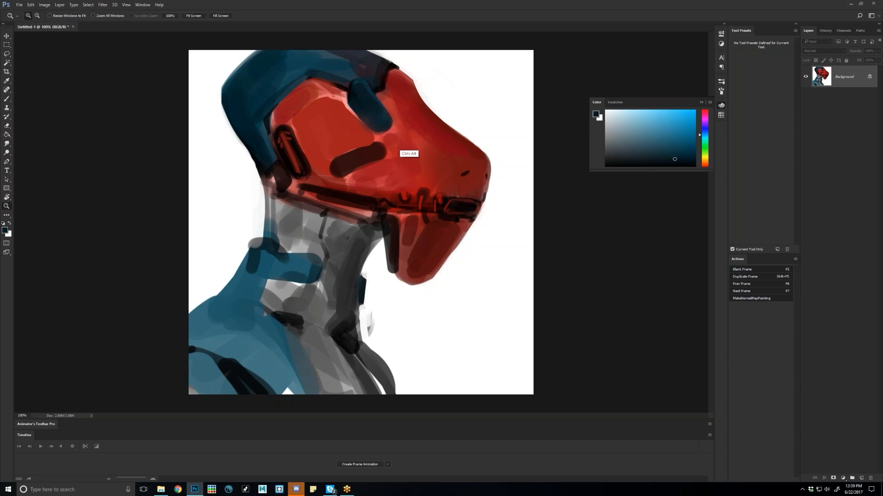
pyautogui.hotkey('ctrl', 'alt', 'h')
pyautogui.press('b')
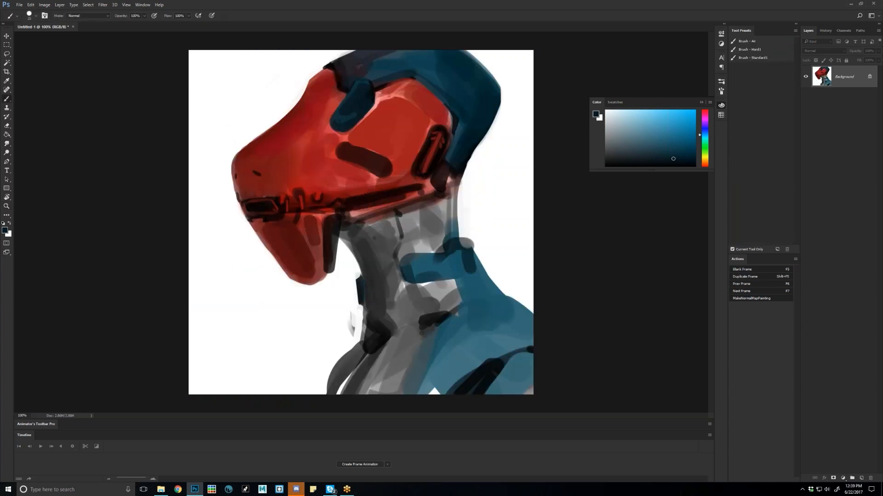
pyautogui.press('d')
pyautogui.press('[')
pyautogui.moveTo(331, 127); pyautogui.dragTo(337, 132)
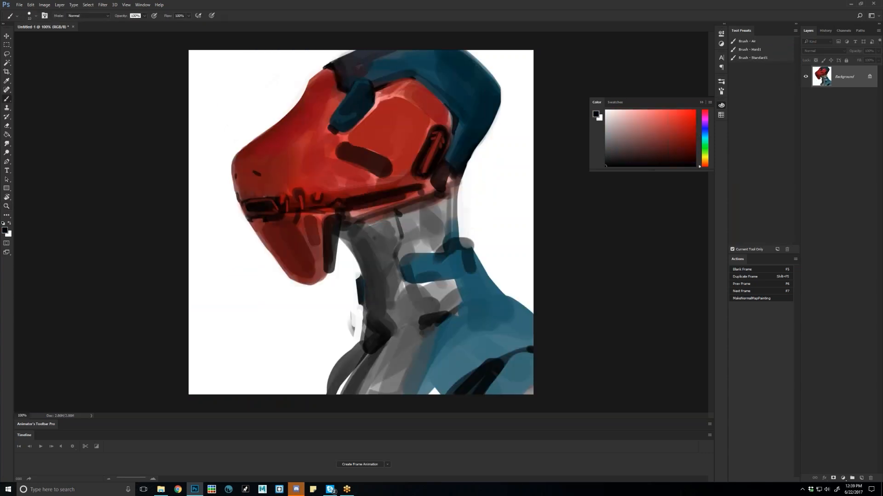
# Paint a light pink highlight on the snout ridge behind the nose, redoing the first overly long stroke as shorter ones
pyautogui.keyDown('alt'); pyautogui.click(360, 119); pyautogui.keyUp('alt')
pyautogui.click(269, 156)
pyautogui.moveTo(270, 155); pyautogui.dragTo(324, 117)
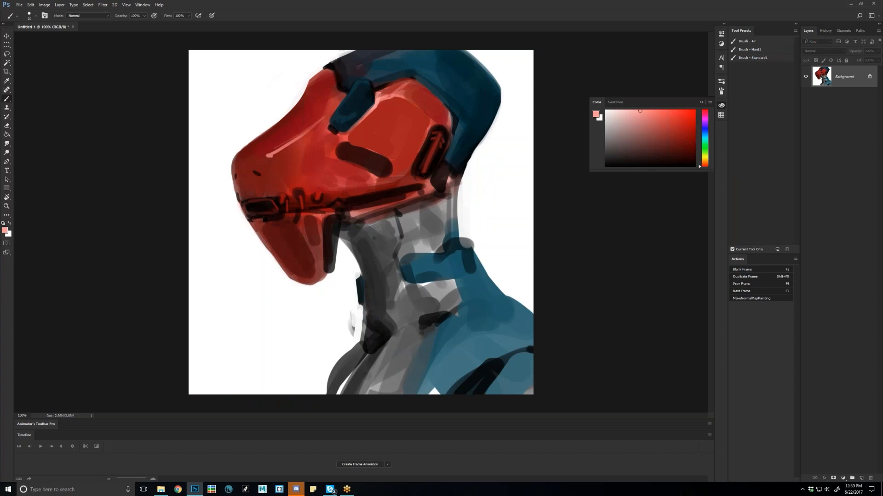
pyautogui.hotkey('ctrl', 'alt', 'z')
pyautogui.moveTo(273, 154)
pyautogui.mouseDown()
pyautogui.moveTo(264, 156)
pyautogui.moveTo(296, 133)
pyautogui.mouseUp()
pyautogui.moveTo(256, 158)
pyautogui.mouseDown()
pyautogui.moveTo(276, 152)
pyautogui.moveTo(307, 117)
pyautogui.mouseUp()
pyautogui.keyDown('alt'); pyautogui.click(271, 157); pyautogui.keyUp('alt')
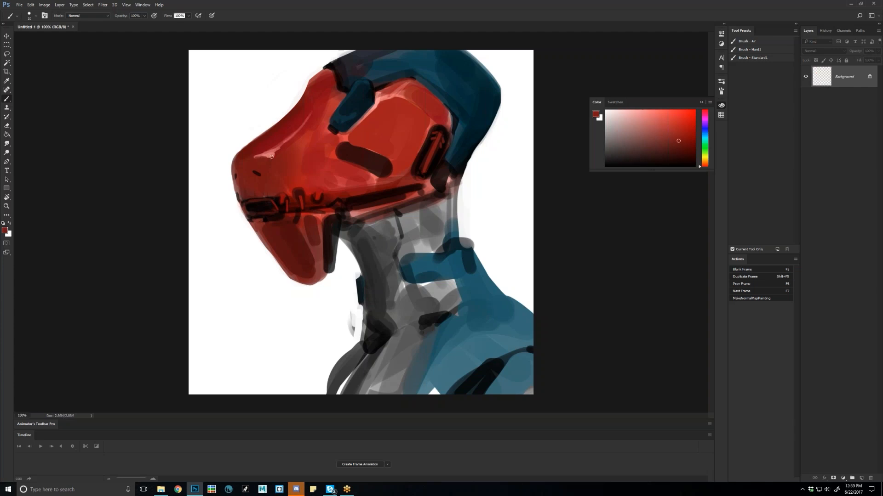
# Soften the snout highlight with a small smudge brush and choose a pale pink with a finer brush for small accents
pyautogui.press('r')
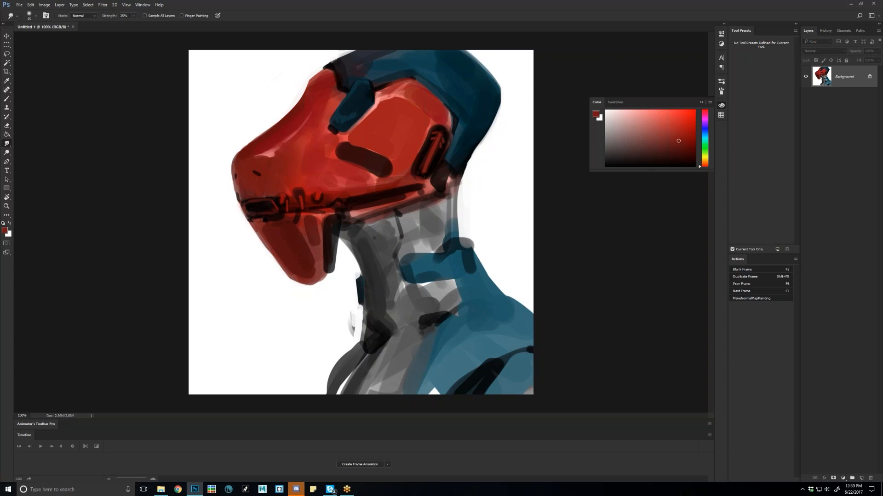
pyautogui.press('[')
pyautogui.click(271, 157)
pyautogui.hotkey('ctrl', 'h')
pyautogui.hotkey('ctrl', 'h')
pyautogui.press('b')
pyautogui.click(622, 111)
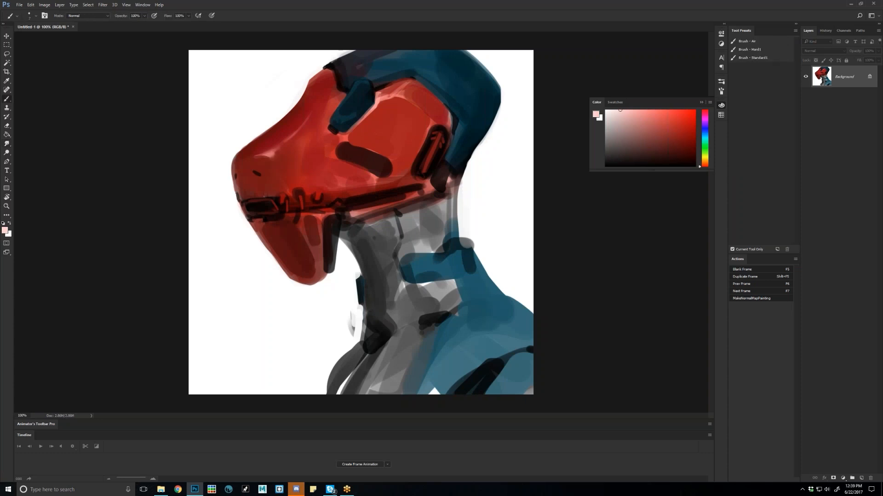
pyautogui.press('[')
# Flip the canvas and line the rim of the front cheek slot with black and a light red sampled below it
pyautogui.hotkey('ctrl', 'shift', 'h')
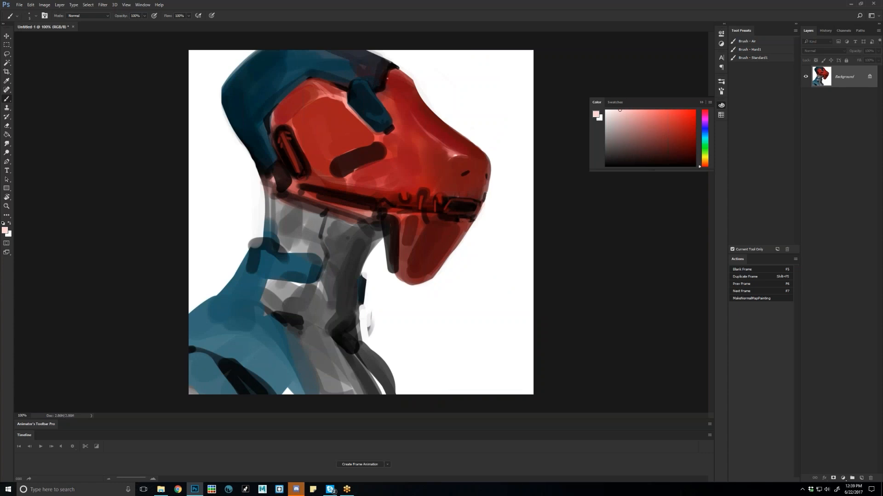
pyautogui.press('d')
pyautogui.moveTo(340, 147); pyautogui.dragTo(369, 146)
pyautogui.press(']')
pyautogui.press(']')
pyautogui.keyDown('alt'); pyautogui.click(342, 177); pyautogui.keyUp('alt')
pyautogui.press('d')
pyautogui.moveTo(349, 172); pyautogui.dragTo(338, 174)
pyautogui.click(135, 16)
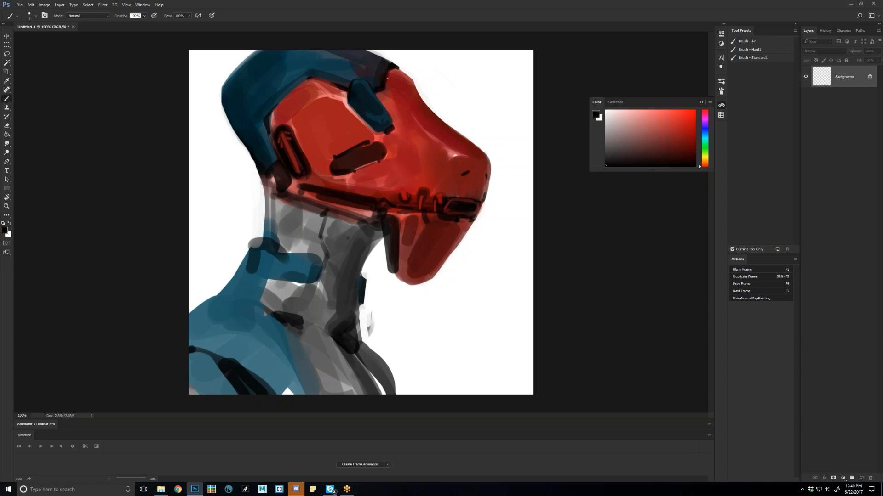
# Fill the rear cheek slot with red sampled from the cheek, using a larger brush and leaving a dark rim
pyautogui.press('alt')
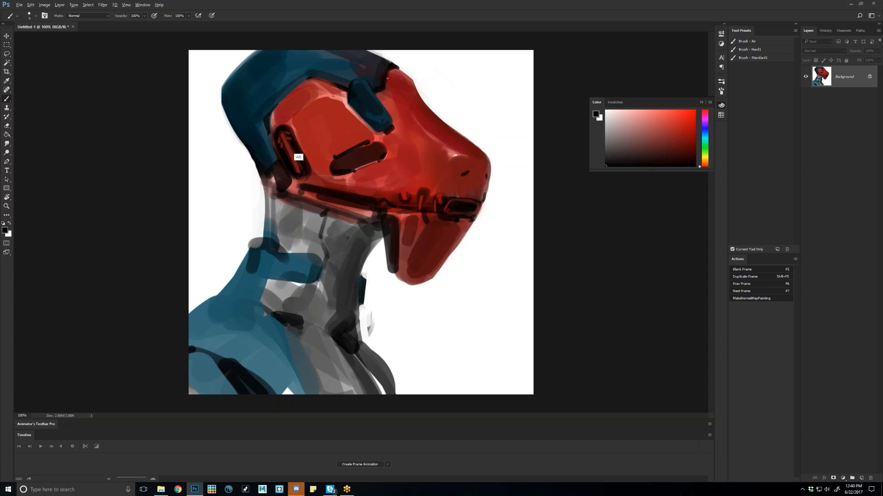
pyautogui.keyDown('alt'); pyautogui.click(298, 156); pyautogui.keyUp('alt')
pyautogui.press(']')
pyautogui.press(']')
pyautogui.press(']')
pyautogui.press(']')
pyautogui.moveTo(279, 134); pyautogui.dragTo(300, 172)
pyautogui.press(']')
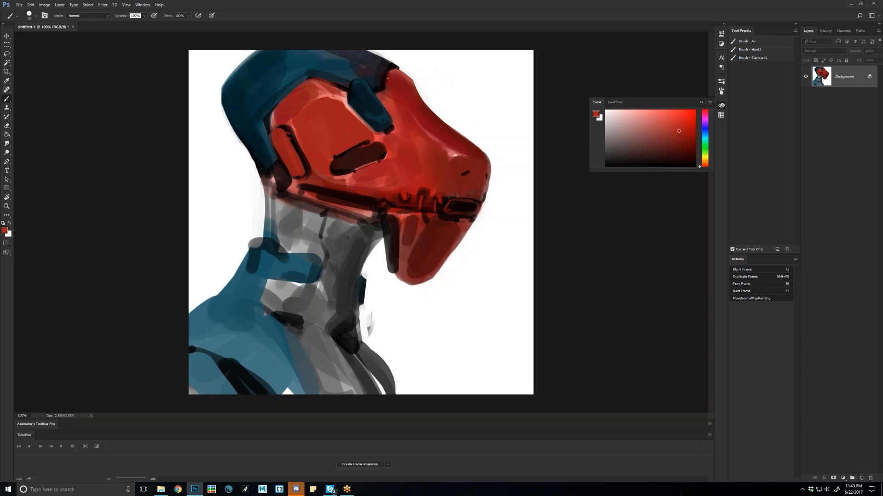
# Flip the canvas and fill the inside of the front cheek slot with the same red
pyautogui.press('ctrl')
pyautogui.hotkey('ctrl', 'shift', 'h')
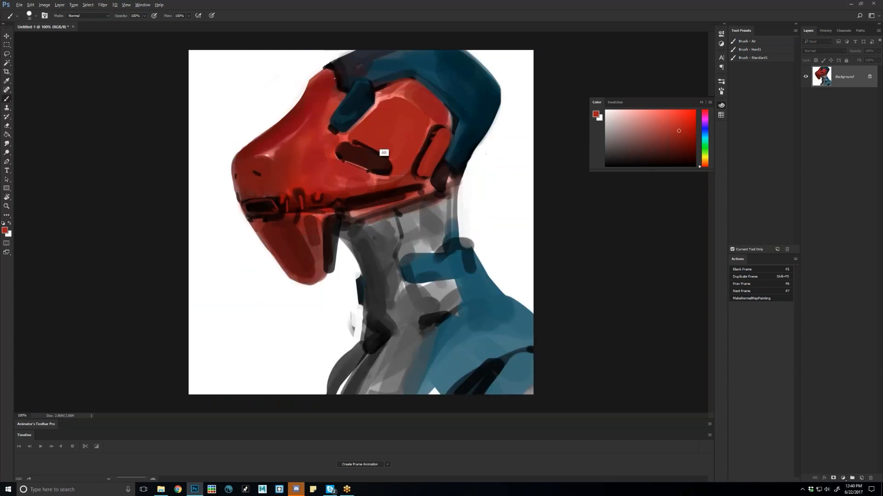
pyautogui.press(']')
pyautogui.moveTo(346, 151); pyautogui.dragTo(381, 166)
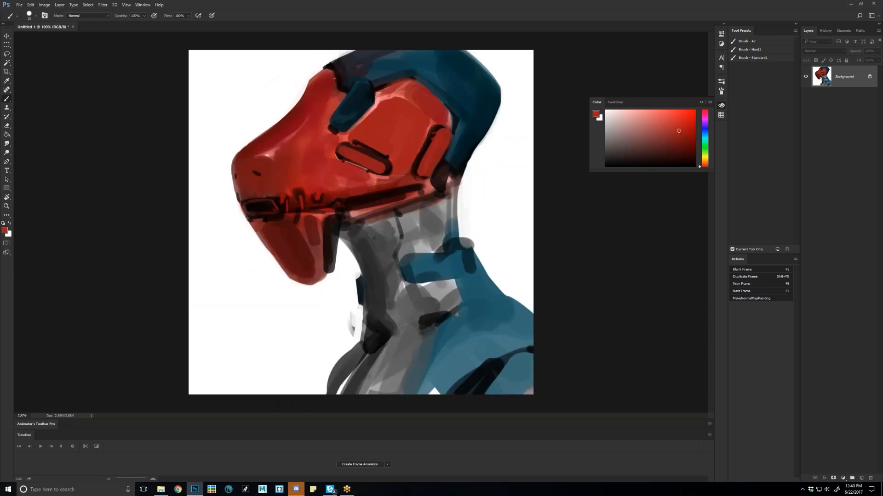
# Review the whole head at reduced size and flip the canvas horizontally
pyautogui.press('d')
pyautogui.press('[')
pyautogui.press('[')
pyautogui.press('[')
pyautogui.press('[')
pyautogui.press('[')
pyautogui.hotkey('ctrl', '-')
pyautogui.press('z')
pyautogui.hotkey('ctrl', '-')
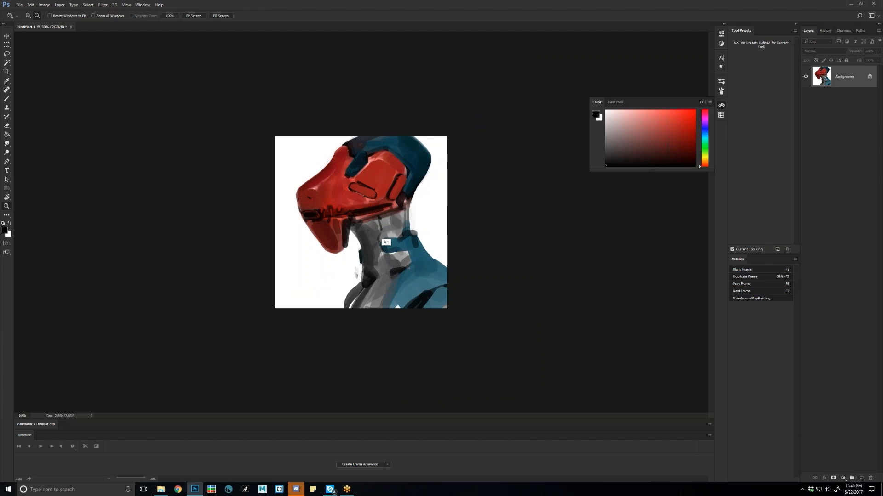
pyautogui.hotkey('ctrl', 'shift', 'h')
pyautogui.hotkey('ctrl', '+')
pyautogui.press('b')
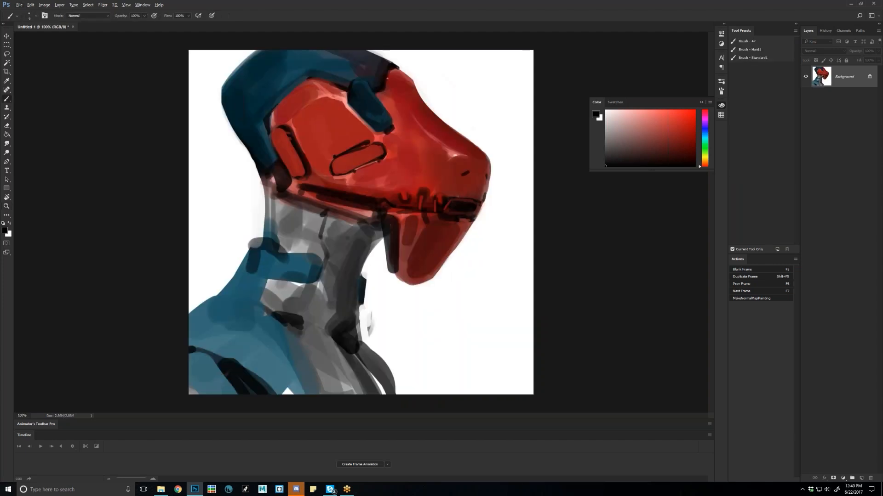
# Add a light red highlight where the lower jaw meets the dark strip behind it
pyautogui.press('alt')
pyautogui.keyDown('alt'); pyautogui.click(376, 157); pyautogui.keyUp('alt')
pyautogui.press(']')
pyautogui.moveTo(387, 213); pyautogui.dragTo(397, 219)
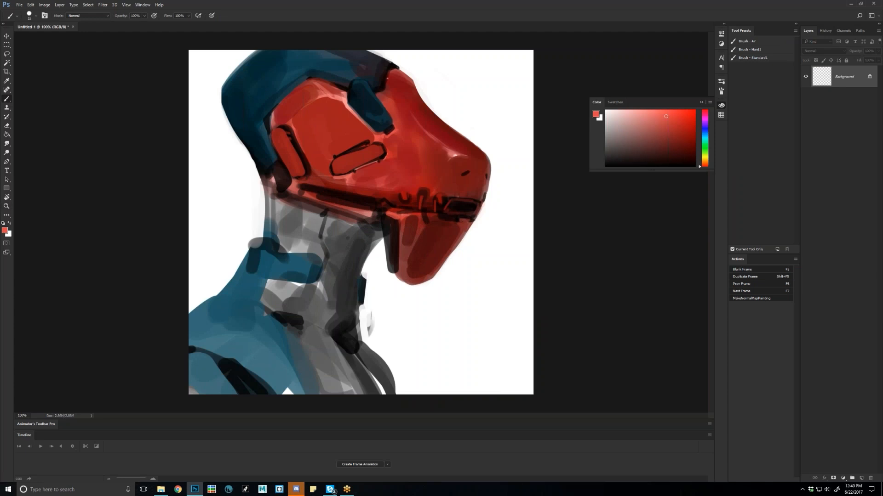
pyautogui.press('d')
pyautogui.press('d')
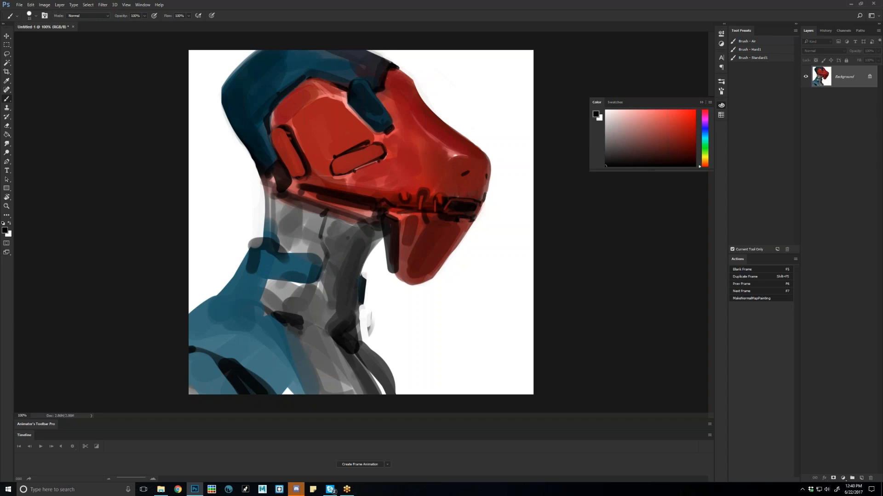
# Smooth the neck under the jaw with sampled grey, using a progressively larger brush
pyautogui.keyDown('alt'); pyautogui.click(346, 245); pyautogui.keyUp('alt')
pyautogui.moveTo(336, 222)
pyautogui.mouseDown()
pyautogui.moveTo(346, 227)
pyautogui.moveTo(352, 283)
pyautogui.mouseUp()
pyautogui.press(']')
pyautogui.press(']')
pyautogui.press(']')
pyautogui.press(']')
pyautogui.press(']')
pyautogui.press(']')
pyautogui.press(']')
pyautogui.press(']')
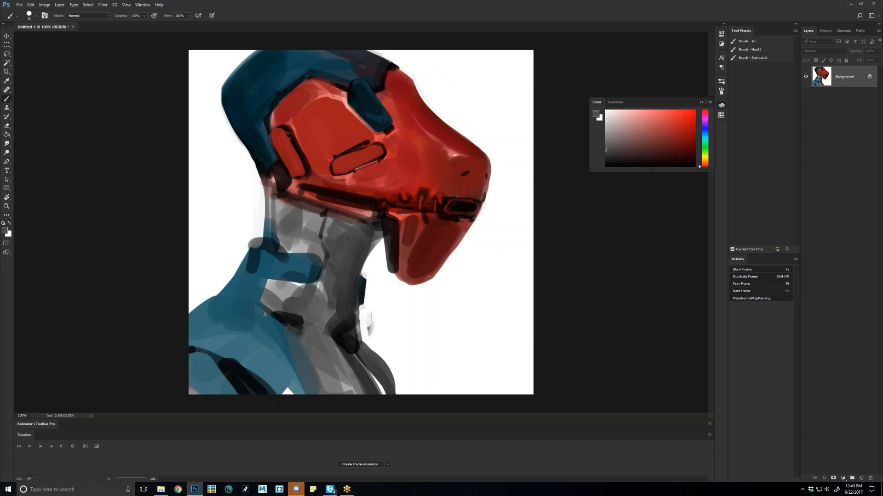
pyautogui.press('Return')
pyautogui.moveTo(278, 203)
pyautogui.mouseDown()
pyautogui.moveTo(279, 233)
pyautogui.moveTo(307, 240)
pyautogui.mouseUp()
# Trim the back outline of the neck below the cap with the sampled white background colour
pyautogui.keyDown('alt'); pyautogui.click(243, 203); pyautogui.keyUp('alt')
pyautogui.press(']')
pyautogui.moveTo(246, 175); pyautogui.dragTo(245, 197)
pyautogui.press('ctrl')
pyautogui.hotkey('ctrl', 'z')
pyautogui.moveTo(256, 164); pyautogui.dragTo(260, 231)
# Paint dark segments behind the jaw and down the back of the neck
pyautogui.press('d')
pyautogui.moveTo(267, 179)
pyautogui.mouseDown()
pyautogui.moveTo(264, 209)
pyautogui.moveTo(274, 179)
pyautogui.moveTo(270, 217)
pyautogui.moveTo(283, 241)
pyautogui.moveTo(269, 216)
pyautogui.mouseUp()
pyautogui.keyDown('alt'); pyautogui.click(279, 180); pyautogui.keyUp('alt')
# Cover the grey knob on the collar with sampled blue and clean up the outline from neck to shoulder
pyautogui.keyDown('alt'); pyautogui.click(258, 257); pyautogui.keyUp('alt')
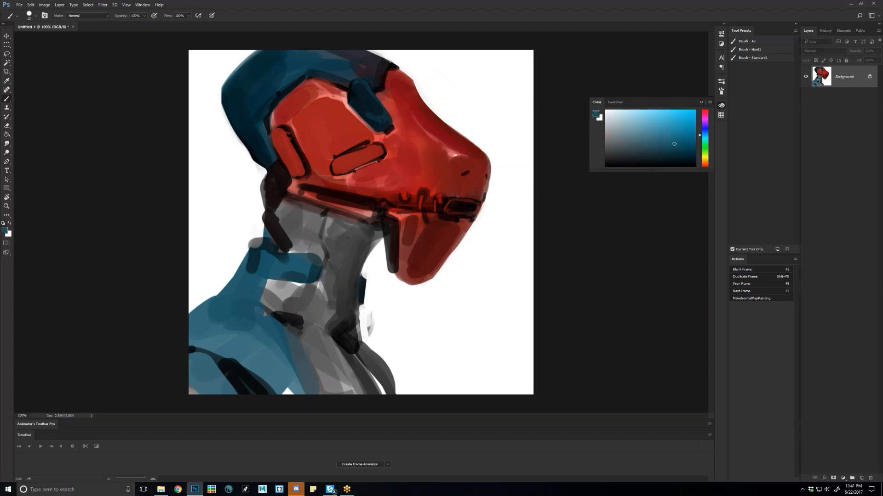
pyautogui.moveTo(260, 235); pyautogui.dragTo(250, 266)
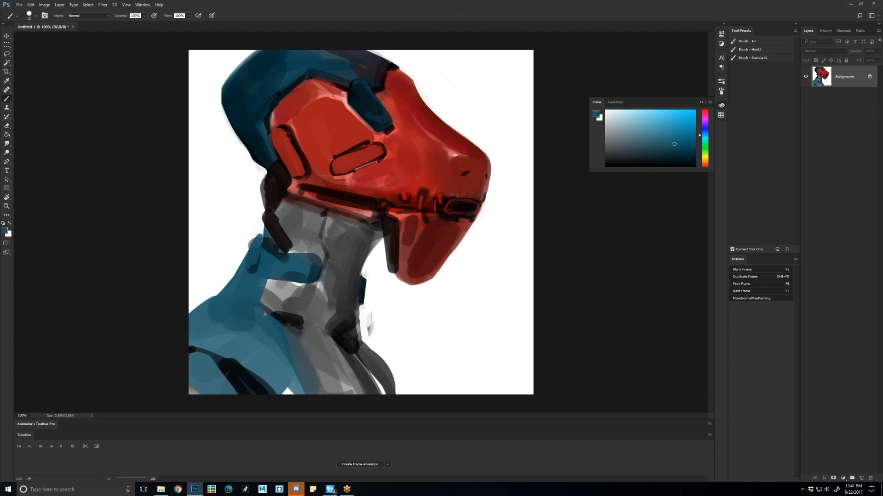
pyautogui.keyDown('alt'); pyautogui.click(236, 257); pyautogui.keyUp('alt')
pyautogui.press(']')
pyautogui.moveTo(258, 234); pyautogui.dragTo(200, 304)
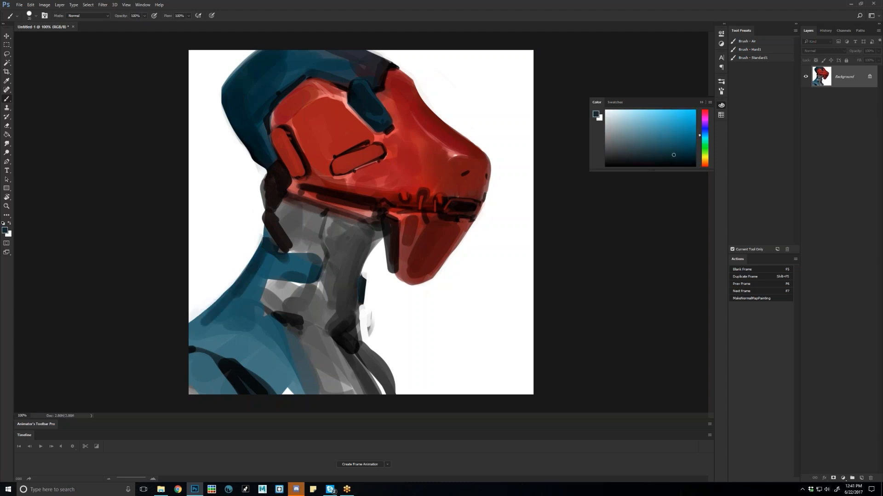
# Shade the shoulder with large dark blue strokes and extend the blue collar band diagonally across the front of the neck
pyautogui.press(']')
pyautogui.press(']')
pyautogui.press(']')
pyautogui.press(']')
pyautogui.press(']')
pyautogui.moveTo(234, 292); pyautogui.dragTo(197, 329)
pyautogui.moveTo(235, 306); pyautogui.dragTo(199, 343)
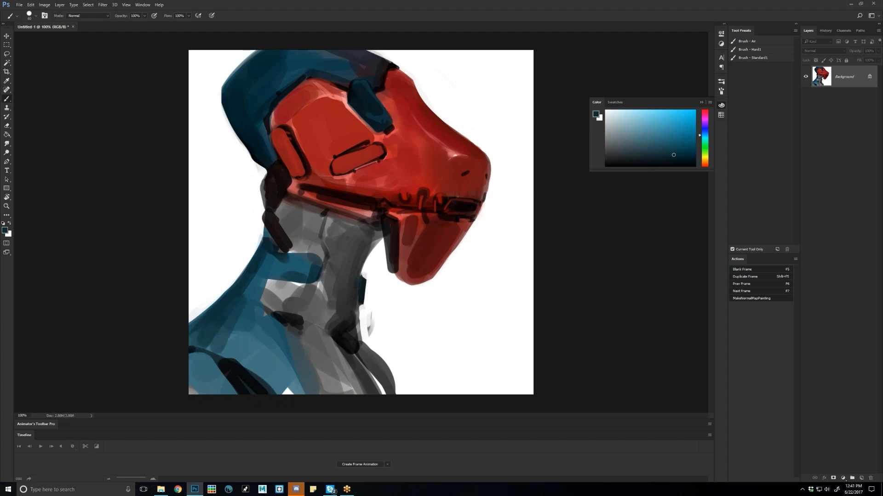
pyautogui.press(']')
pyautogui.moveTo(254, 279); pyautogui.dragTo(216, 356)
pyautogui.moveTo(260, 317); pyautogui.dragTo(272, 373)
pyautogui.moveTo(311, 276)
pyautogui.mouseDown()
pyautogui.moveTo(346, 314)
pyautogui.moveTo(360, 306)
pyautogui.mouseUp()
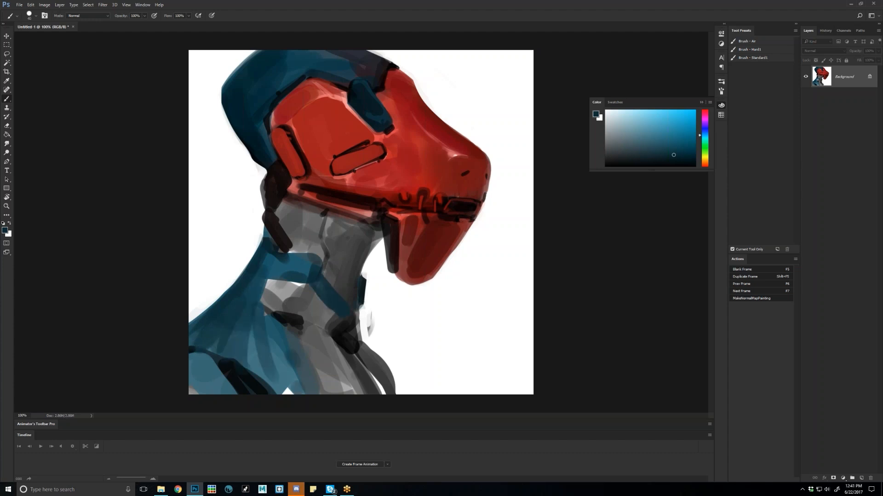
# Darken the edges of the blue neck band with a smaller black brush and flip the canvas
pyautogui.press('d')
pyautogui.press('[')
pyautogui.press('[')
pyautogui.press('[')
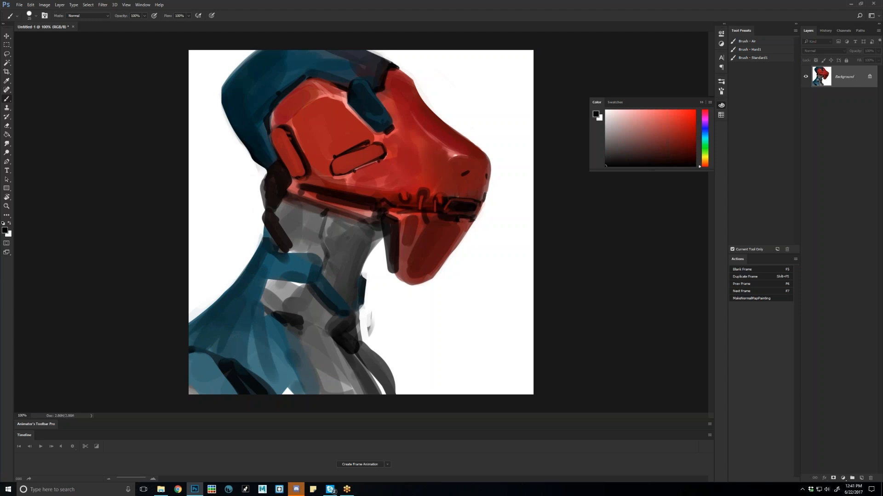
pyautogui.hotkey('ctrl', 'shift', 'h')
pyautogui.press('[')
pyautogui.moveTo(396, 261); pyautogui.dragTo(398, 267)
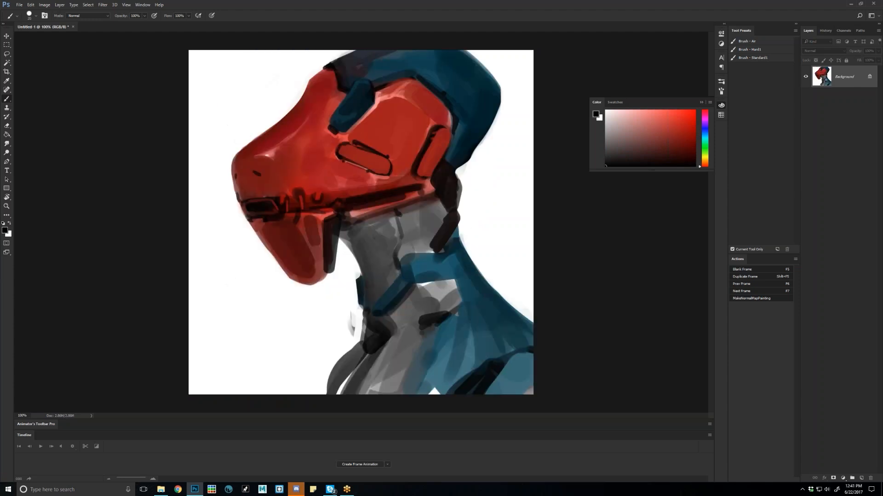
# Fill the gap between lower jaw and neck with a dark grey panel and edge it in black
pyautogui.press('[')
pyautogui.press(']')
pyautogui.moveTo(395, 210)
pyautogui.mouseDown()
pyautogui.moveTo(340, 260)
pyautogui.moveTo(384, 216)
pyautogui.moveTo(354, 228)
pyautogui.moveTo(332, 268)
pyautogui.mouseUp()
pyautogui.keyDown('alt'); pyautogui.click(357, 245); pyautogui.keyUp('alt')
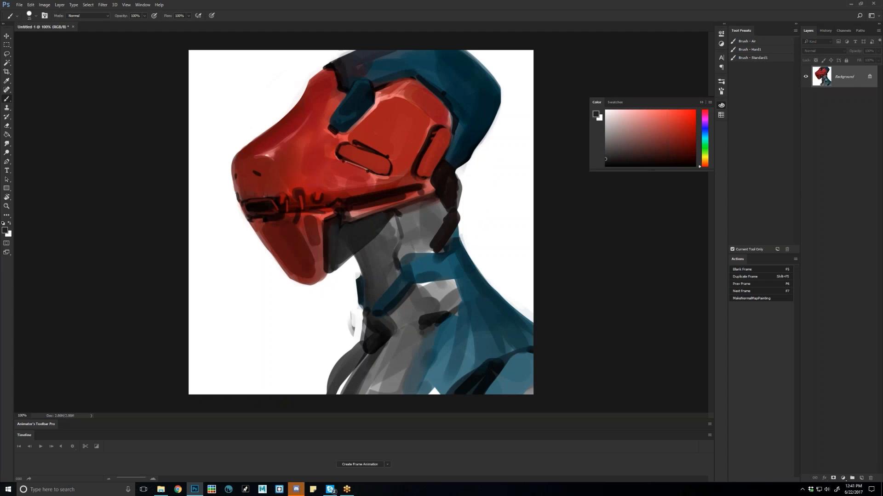
pyautogui.moveTo(337, 225); pyautogui.dragTo(330, 268)
pyautogui.press('d')
pyautogui.moveTo(329, 228); pyautogui.dragTo(386, 217)
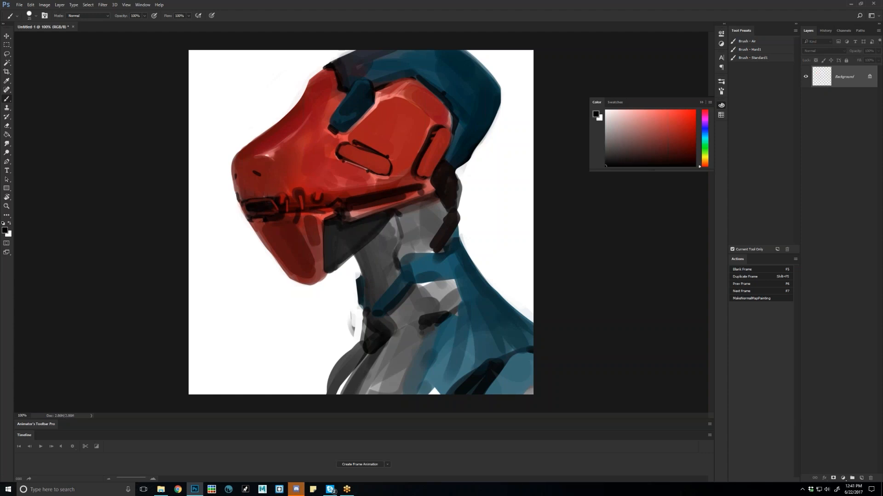
# Trim the lower corner of the jaw with the white background colour and flip the canvas
pyautogui.click(656, 138)
pyautogui.keyDown('alt'); pyautogui.click(335, 285); pyautogui.keyUp('alt')
pyautogui.moveTo(337, 272)
pyautogui.mouseDown()
pyautogui.moveTo(304, 290)
pyautogui.moveTo(319, 284)
pyautogui.mouseUp()
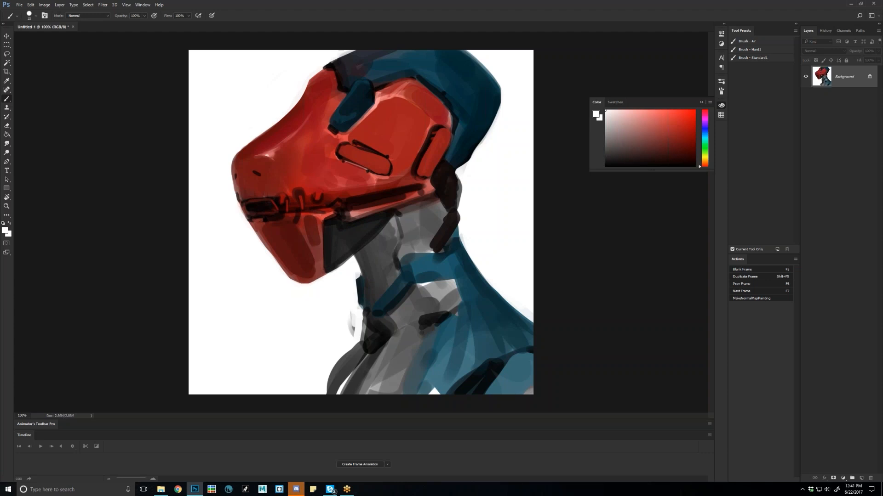
pyautogui.press('ctrl')
pyautogui.press('d')
pyautogui.hotkey('ctrl', 'shift', 'h')
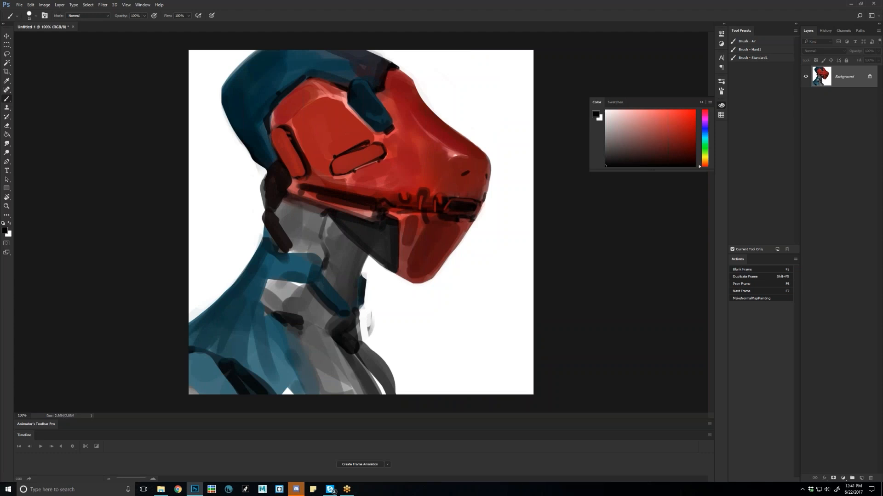
# Brighten the strip along the jaw seam with sampled red and dot small black rivets around the cheek panel and flap
pyautogui.keyDown('alt'); pyautogui.click(313, 182); pyautogui.keyUp('alt')
pyautogui.moveTo(301, 193); pyautogui.dragTo(362, 208)
pyautogui.press('d')
pyautogui.press('[')
pyautogui.press('[')
pyautogui.hotkey('ctrl', 'shift', 'h')
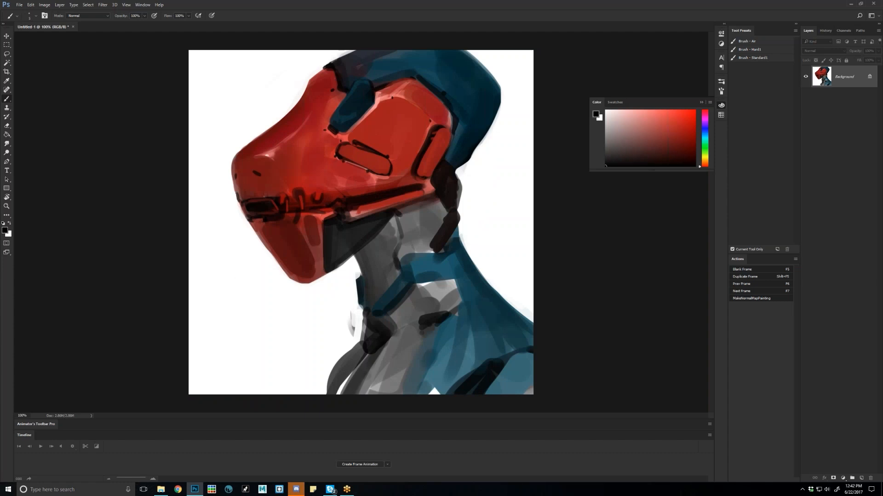
pyautogui.press('d')
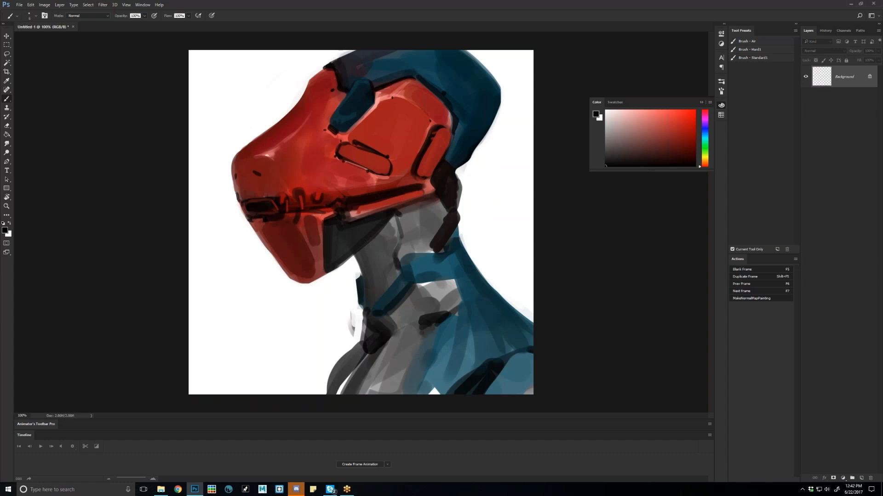
pyautogui.hotkey('ctrl', 'shift', 'h')
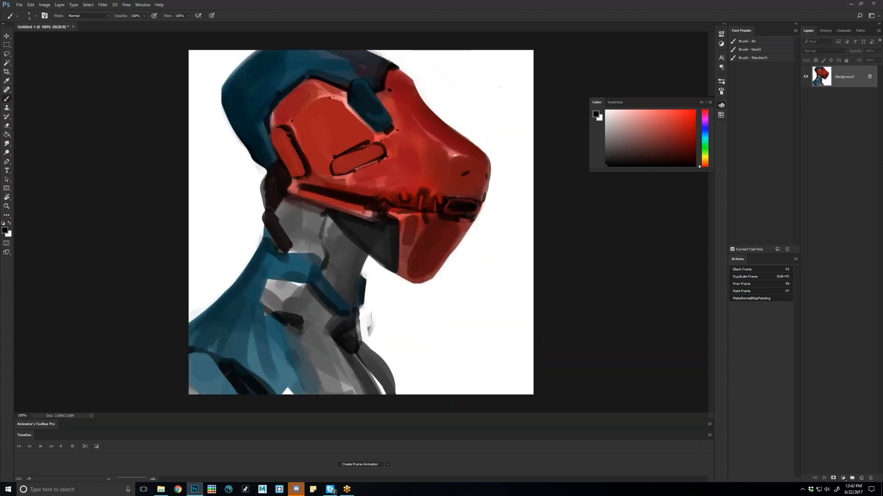
# Paint lighter blue highlights across the crown of the cap with a larger brush and blend them with darker blue
pyautogui.press('alt')
pyautogui.keyDown('alt'); pyautogui.click(301, 78); pyautogui.keyUp('alt')
pyautogui.press(']')
pyautogui.click(653, 122)
pyautogui.press(']')
pyautogui.press(']')
pyautogui.press(']')
pyautogui.press(']')
pyautogui.press(']')
pyautogui.press(']')
pyautogui.press(']')
pyautogui.press(']')
pyautogui.press(']')
pyautogui.press(']')
pyautogui.press(']')
pyautogui.moveTo(272, 52); pyautogui.dragTo(336, 57)
pyautogui.click(686, 153)
pyautogui.moveTo(271, 52)
pyautogui.mouseDown()
pyautogui.moveTo(290, 57)
pyautogui.moveTo(260, 58)
pyautogui.moveTo(341, 55)
pyautogui.moveTo(356, 65)
pyautogui.mouseUp()
pyautogui.keyDown('alt'); pyautogui.click(280, 61); pyautogui.keyUp('alt')
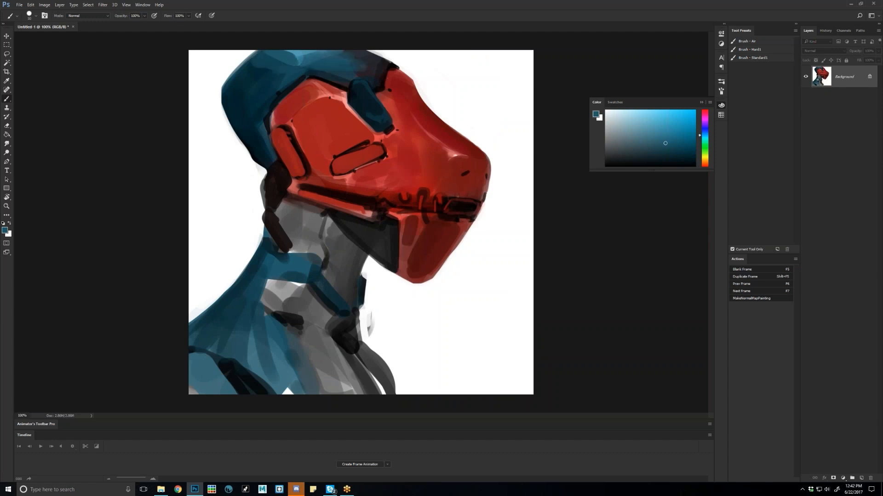
# Examine the whole painting at reduced size to judge the silhouette and colours
pyautogui.hotkey('ctrl', 'z')
pyautogui.hotkey('ctrl', '-')
pyautogui.hotkey('ctrl', '-')
pyautogui.hotkey('ctrl', '-')
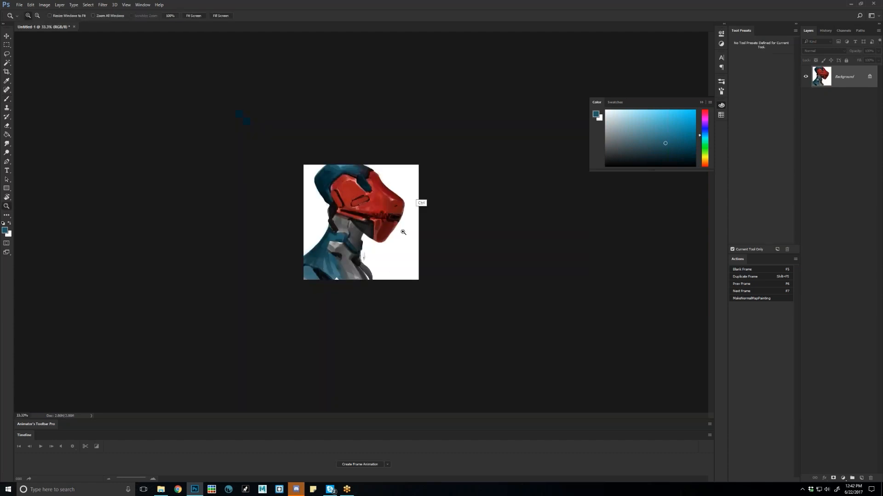
pyautogui.hotkey('ctrl', 'shift', 'h')
pyautogui.hotkey('ctrl', '+')
pyautogui.hotkey('ctrl', '+')
pyautogui.hotkey('ctrl', 'alt', 'z')
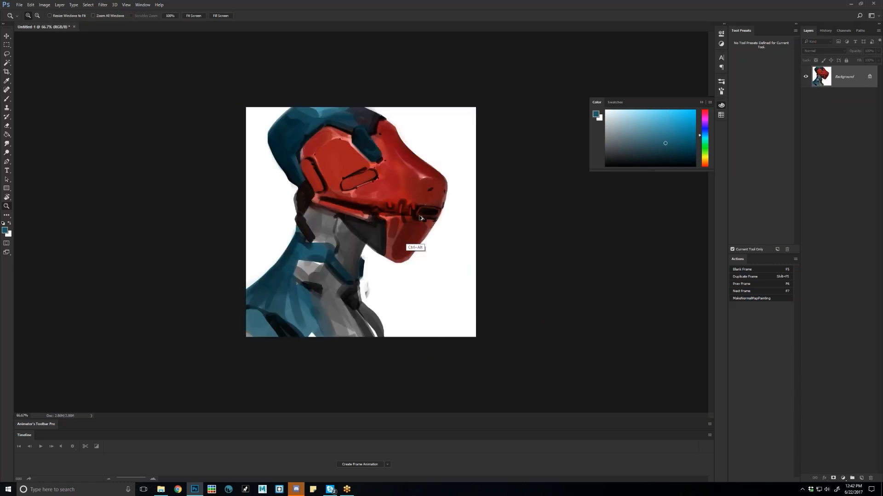
# Touch up the blue shoulder and paint thin dark seams along the collar's rear edge and across the shoulder with a small black brush
pyautogui.press('b')
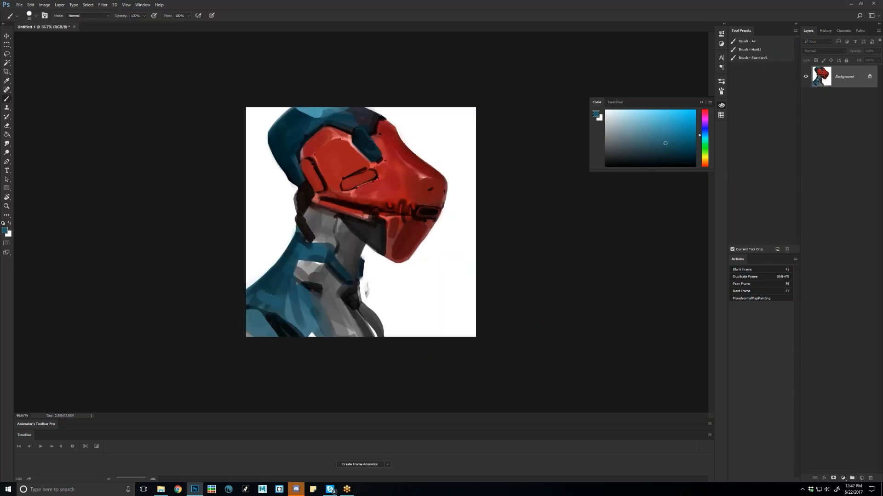
pyautogui.moveTo(252, 282); pyautogui.dragTo(292, 311)
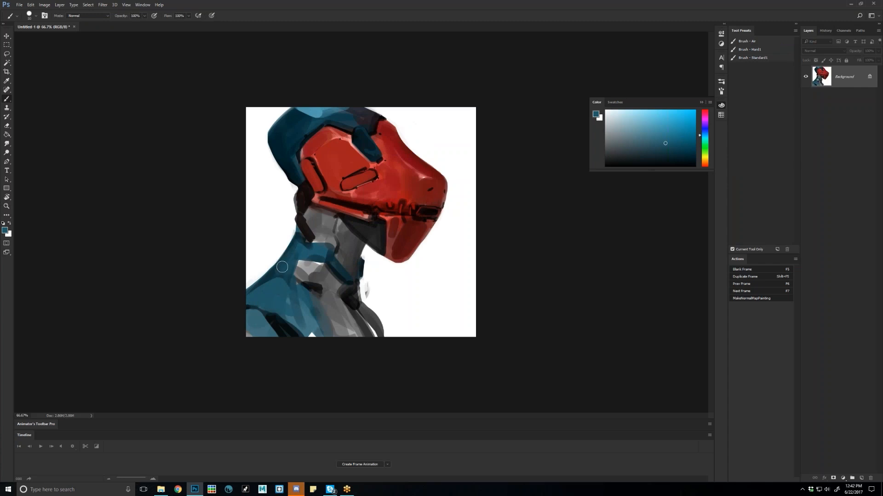
pyautogui.press('z')
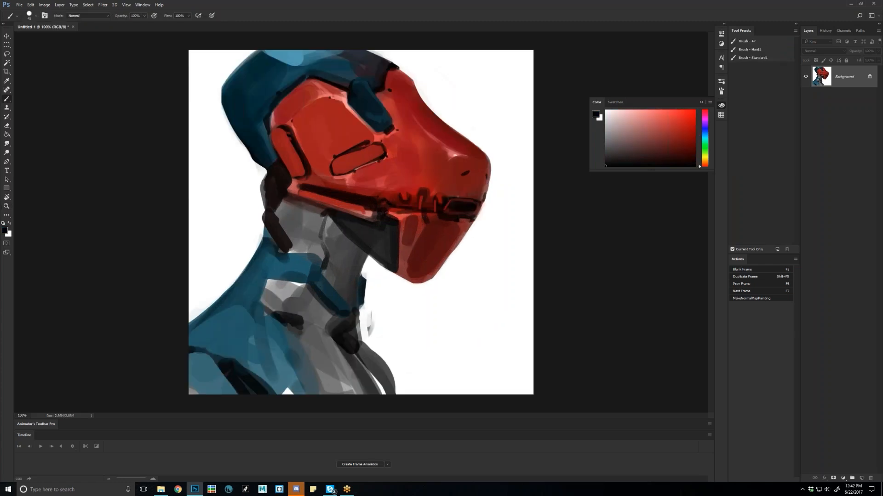
pyautogui.press('[')
pyautogui.press('[')
pyautogui.press('[')
pyautogui.press('[')
pyautogui.press('[')
pyautogui.press('[')
pyautogui.press('[')
pyautogui.press('[')
pyautogui.moveTo(267, 279)
pyautogui.mouseDown()
pyautogui.moveTo(260, 306)
pyautogui.moveTo(266, 280)
pyautogui.moveTo(263, 294)
pyautogui.moveTo(305, 282)
pyautogui.moveTo(249, 275)
pyautogui.mouseUp()
pyautogui.press(']')
pyautogui.press(']')
pyautogui.click(266, 276)
pyautogui.press('[')
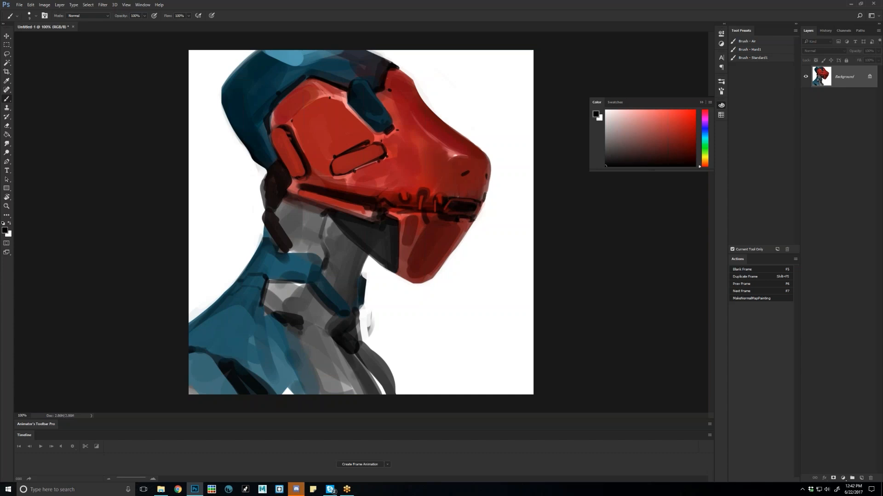
pyautogui.moveTo(253, 305); pyautogui.dragTo(239, 301)
pyautogui.moveTo(232, 296); pyautogui.dragTo(221, 292)
pyautogui.click(243, 236)
pyautogui.moveTo(257, 229); pyautogui.dragTo(256, 240)
pyautogui.hotkey('ctrl', 'alt', 'z')
pyautogui.hotkey('ctrl', 'alt', 'z')
# Paint a thin dark edge along the back of the collar and add a dark grey piece behind the head below the cap
pyautogui.keyDown('alt'); pyautogui.click(255, 258); pyautogui.keyUp('alt')
pyautogui.press('d')
pyautogui.moveTo(263, 226); pyautogui.dragTo(259, 250)
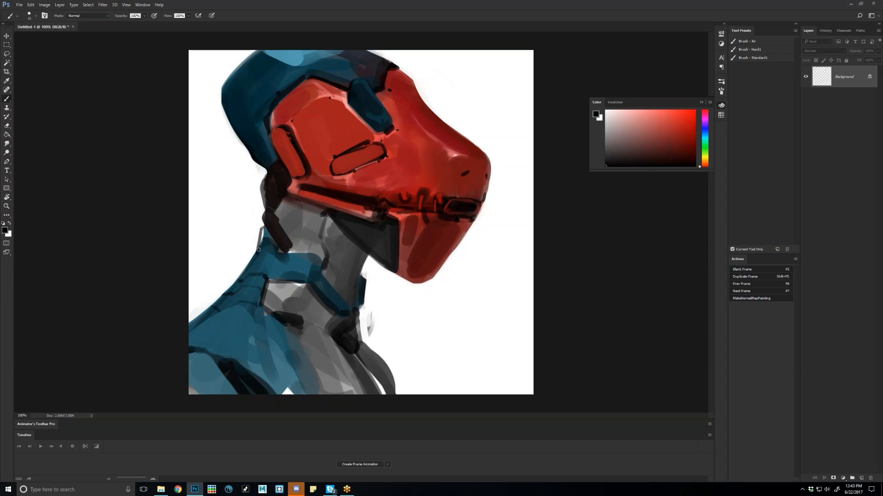
pyautogui.press(']')
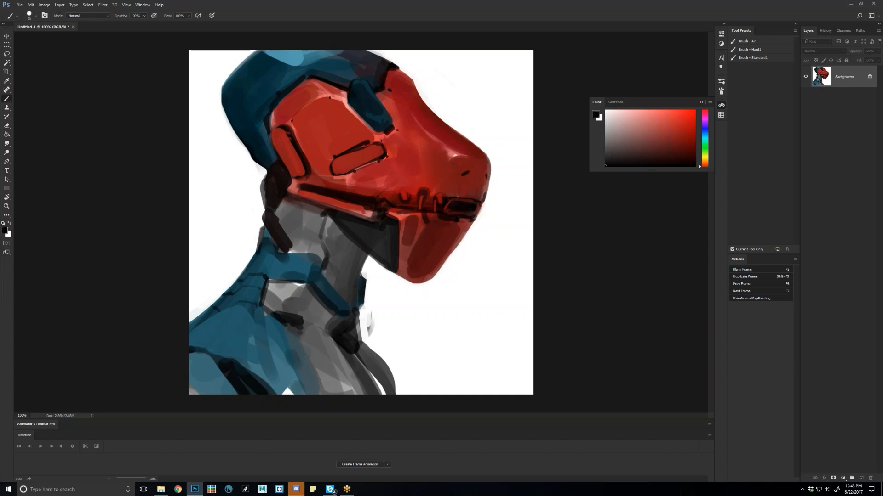
pyautogui.moveTo(264, 203)
pyautogui.mouseDown()
pyautogui.moveTo(262, 172)
pyautogui.moveTo(266, 206)
pyautogui.mouseUp()
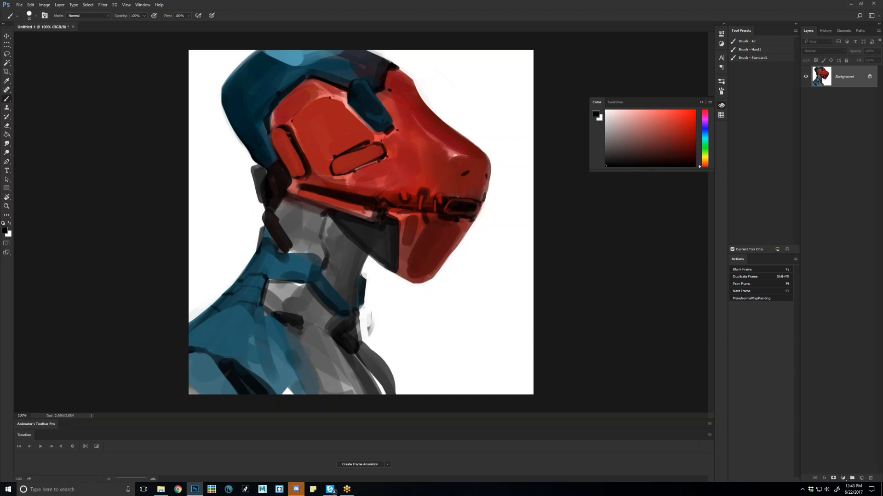
pyautogui.press('alt')
pyautogui.keyDown('alt'); pyautogui.click(256, 156); pyautogui.keyUp('alt')
pyautogui.moveTo(236, 130); pyautogui.dragTo(250, 155)
pyautogui.moveTo(214, 98); pyautogui.dragTo(227, 128)
pyautogui.moveTo(216, 121); pyautogui.dragTo(216, 125)
pyautogui.hotkey('ctrl', 'alt', 'z')
pyautogui.hotkey('ctrl', 'alt', 'z')
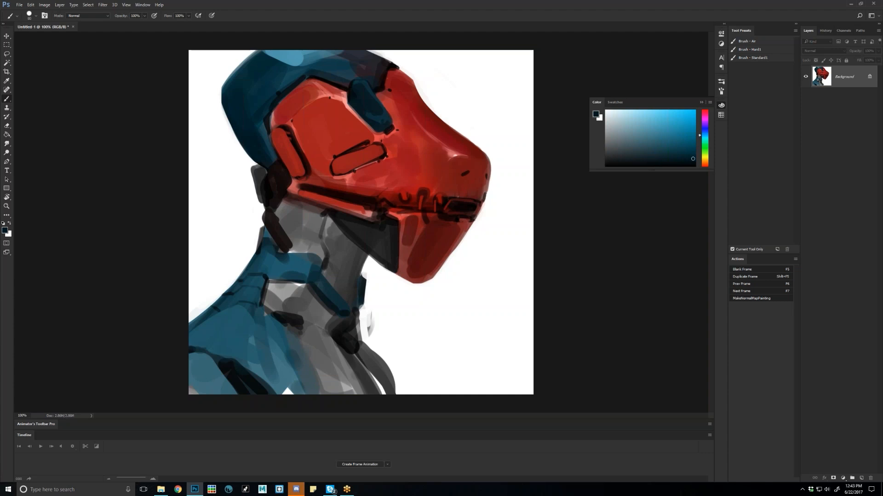
# Paint overlapping grey and light blue test strokes on the white background below the jaw, sampling blended tones between them
pyautogui.moveTo(429, 328); pyautogui.dragTo(495, 280)
pyautogui.press('alt')
pyautogui.keyDown('alt'); pyautogui.click(461, 343); pyautogui.keyUp('alt')
pyautogui.moveTo(442, 338); pyautogui.dragTo(502, 289)
pyautogui.keyDown('alt'); pyautogui.click(460, 308); pyautogui.keyUp('alt')
pyautogui.moveTo(449, 334); pyautogui.dragTo(505, 289)
pyautogui.click(656, 119)
pyautogui.moveTo(434, 344); pyautogui.dragTo(508, 289)
pyautogui.click(613, 129)
pyautogui.moveTo(430, 327); pyautogui.dragTo(437, 320)
pyautogui.keyDown('alt'); pyautogui.click(465, 328); pyautogui.keyUp('alt')
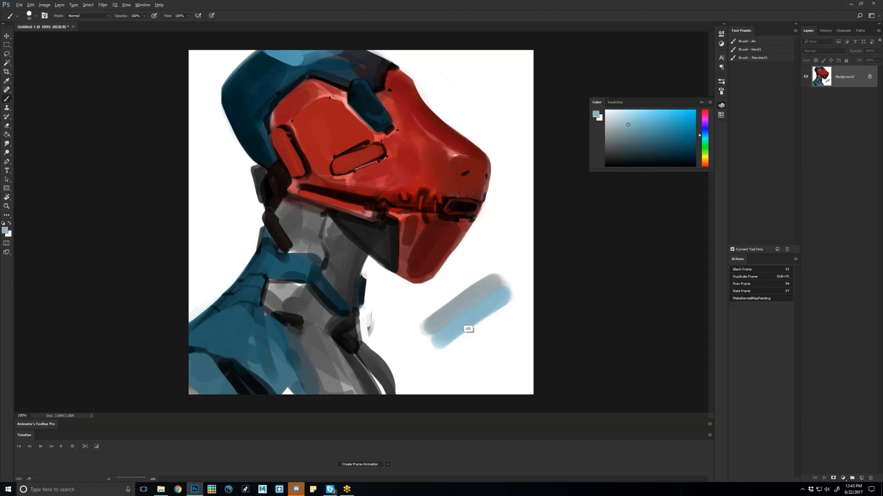
pyautogui.keyDown('alt'); pyautogui.click(464, 313); pyautogui.keyUp('alt')
pyautogui.moveTo(493, 231); pyautogui.dragTo(491, 258)
# Paint a solid dark slate test swatch across the grey and blue strokes using a sampled tone
pyautogui.press('d')
pyautogui.moveTo(422, 313); pyautogui.dragTo(475, 334)
pyautogui.keyDown('alt'); pyautogui.click(453, 326); pyautogui.keyUp('alt')
pyautogui.moveTo(413, 313)
pyautogui.mouseDown()
pyautogui.moveTo(469, 335)
pyautogui.moveTo(415, 312)
pyautogui.moveTo(457, 336)
pyautogui.moveTo(421, 314)
pyautogui.moveTo(492, 333)
pyautogui.mouseUp()
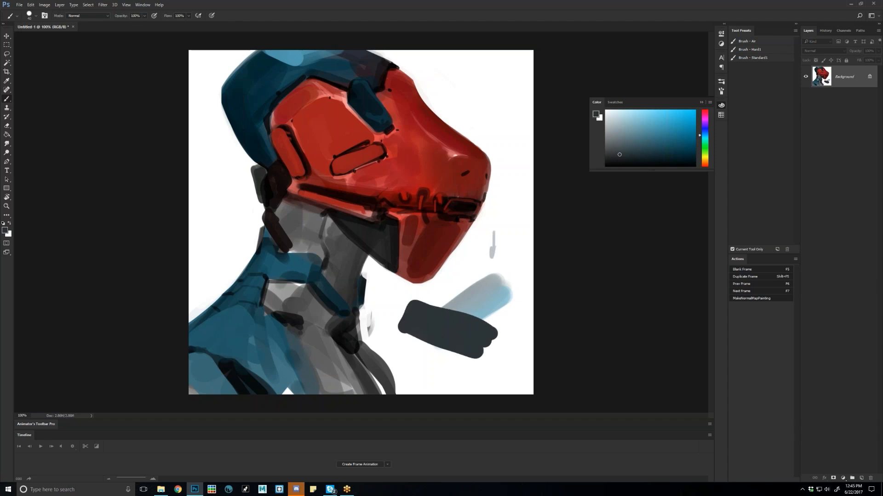
# Extend the sampled grey over the edge of the dark test swatch and cover it again with sampled dark slate
pyautogui.press('z')
pyautogui.click(304, 289)
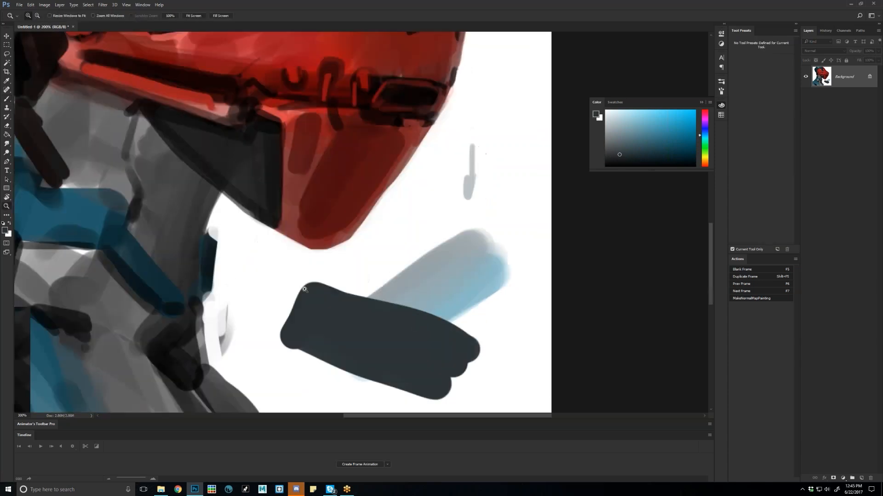
pyautogui.click(304, 289)
pyautogui.press('b')
pyautogui.moveTo(208, 325); pyautogui.dragTo(264, 273)
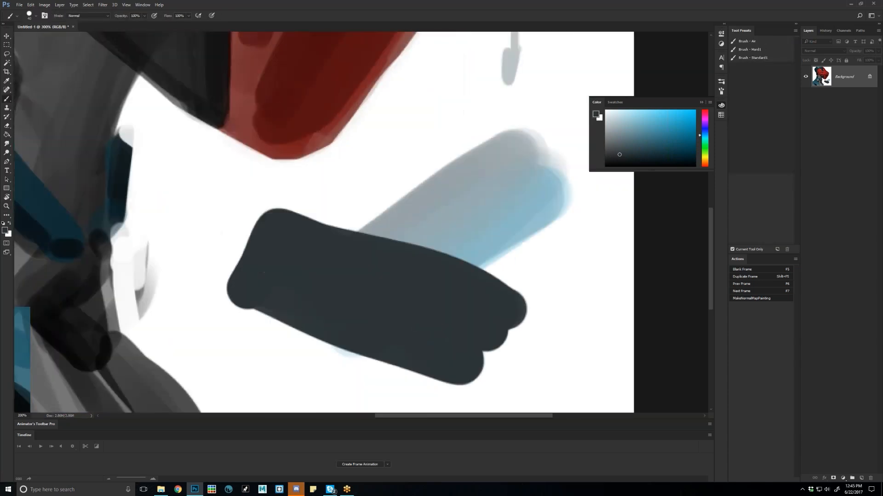
pyautogui.keyDown('alt'); pyautogui.scroll(-1, 475, 304); pyautogui.keyUp('alt')
pyautogui.keyDown('alt'); pyautogui.click(428, 254); pyautogui.keyUp('alt')
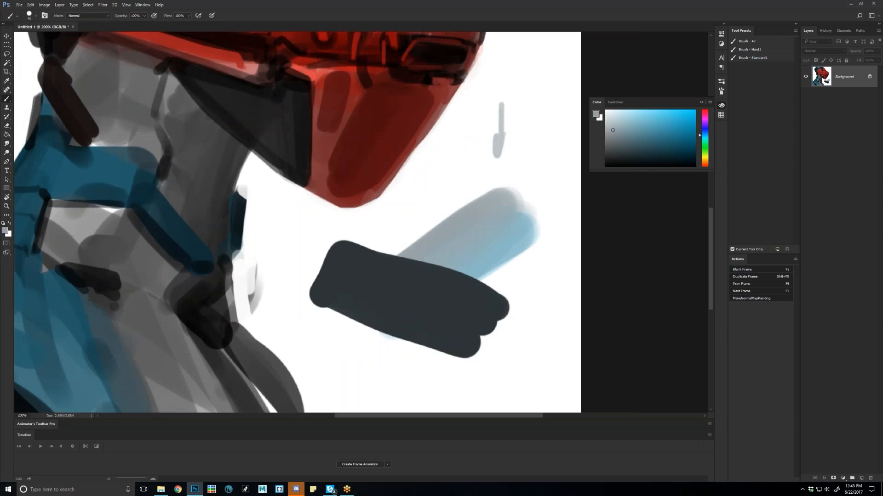
pyautogui.press('alt')
pyautogui.moveTo(443, 216)
pyautogui.mouseDown()
pyautogui.moveTo(393, 235)
pyautogui.moveTo(386, 251)
pyautogui.mouseUp()
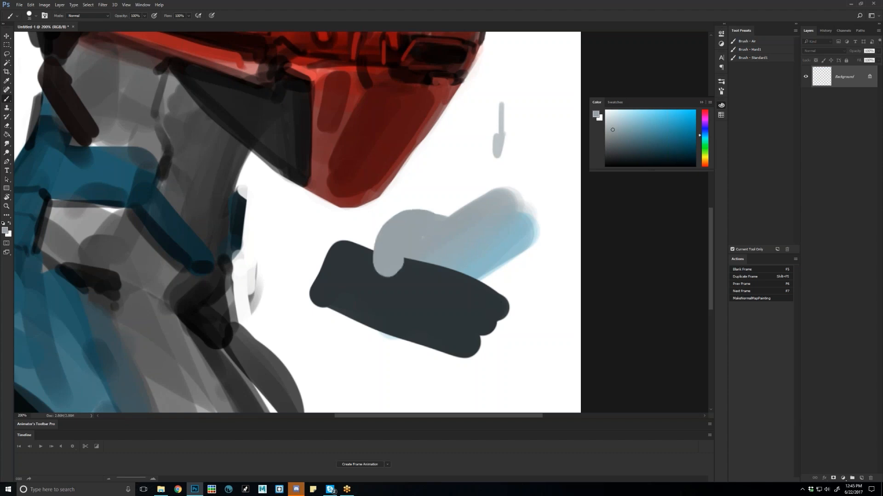
pyautogui.hotkey('ctrl', 'z')
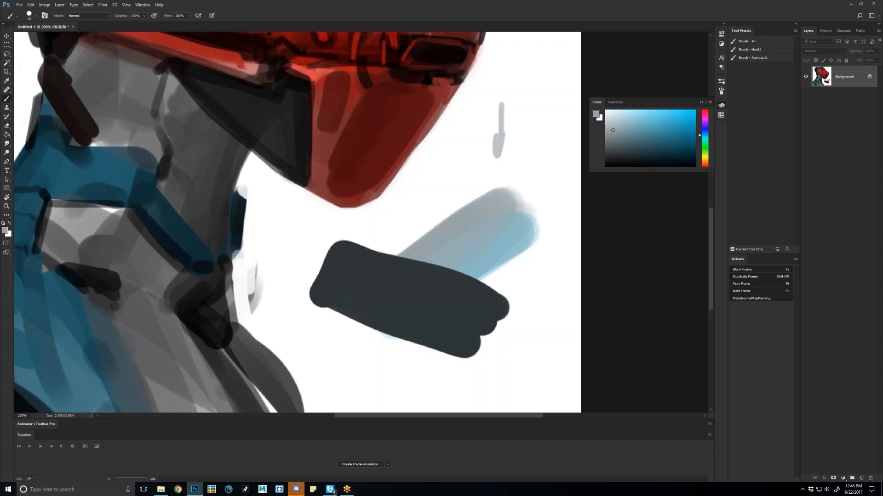
pyautogui.moveTo(441, 223)
pyautogui.mouseDown()
pyautogui.moveTo(381, 265)
pyautogui.moveTo(439, 292)
pyautogui.mouseUp()
pyautogui.keyDown('alt'); pyautogui.click(349, 271); pyautogui.keyUp('alt')
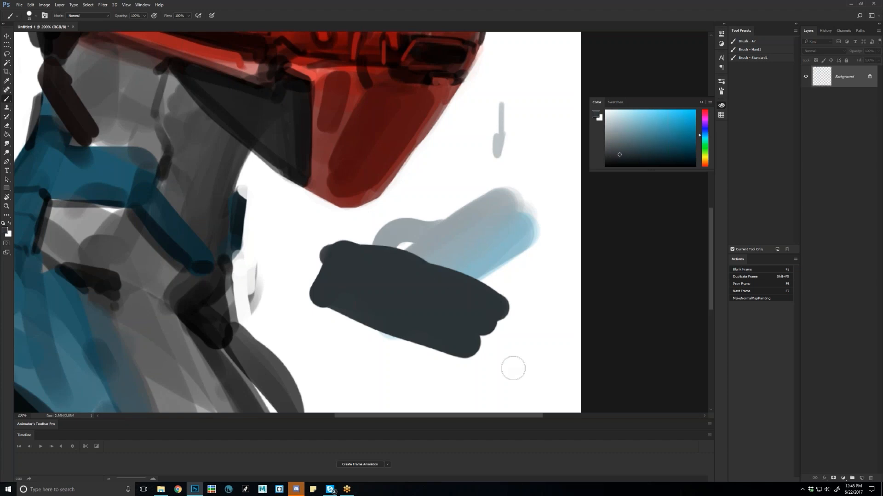
pyautogui.moveTo(342, 248); pyautogui.dragTo(508, 306)
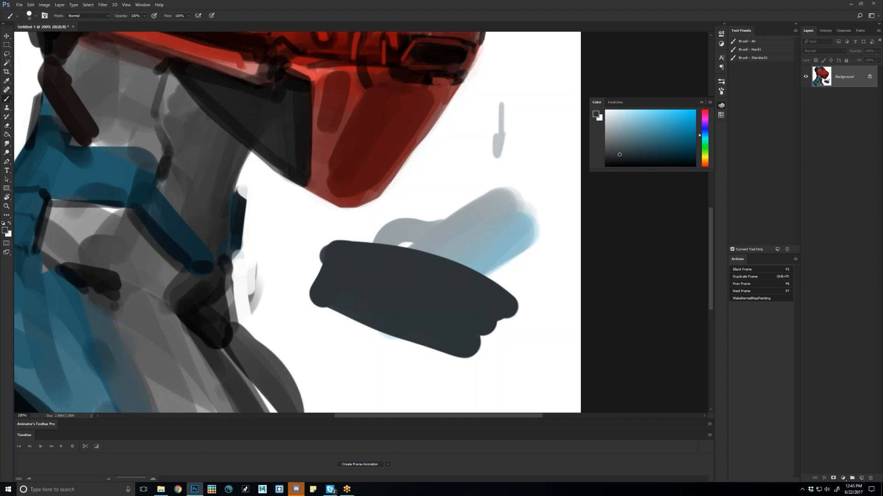
# Paint over the test swatches and the stray grey marks beside the neck with white using a much larger brush
pyautogui.press('[')
pyautogui.press('[')
pyautogui.press('[')
pyautogui.press('[')
pyautogui.press('[')
pyautogui.press('[')
pyautogui.press('[')
pyautogui.press('[')
pyautogui.press('z')
pyautogui.hotkey('ctrl', '-')
pyautogui.hotkey('ctrl', '-')
pyautogui.hotkey('ctrl', '-')
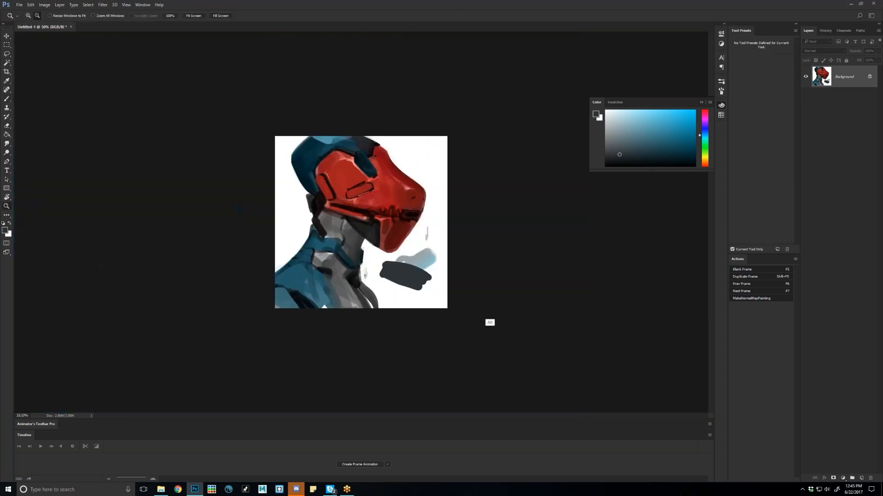
pyautogui.hotkey('ctrl', '-')
pyautogui.hotkey('ctrl', '+')
pyautogui.hotkey('ctrl', '+')
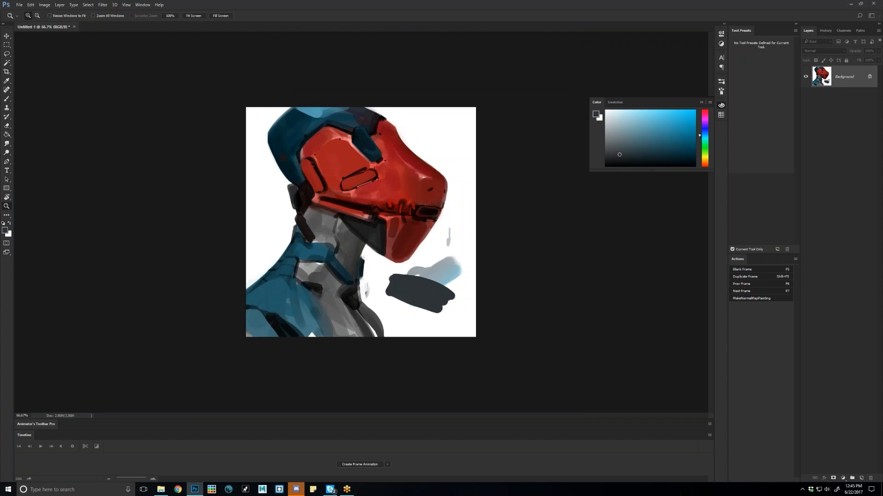
pyautogui.press('b')
pyautogui.press(']')
pyautogui.press(']')
pyautogui.press(']')
pyautogui.press(']')
pyautogui.press(']')
pyautogui.press(']')
pyautogui.press(']')
pyautogui.press(']')
pyautogui.press(']')
pyautogui.press(']')
pyautogui.press(']')
pyautogui.press(']')
pyautogui.press(']')
pyautogui.press(']')
pyautogui.press(']')
pyautogui.moveTo(449, 233); pyautogui.dragTo(448, 257)
pyautogui.moveTo(398, 278)
pyautogui.mouseDown()
pyautogui.moveTo(438, 262)
pyautogui.moveTo(378, 290)
pyautogui.mouseUp()
pyautogui.press('ctrl')
pyautogui.hotkey('ctrl', 'alt', 'z')
pyautogui.hotkey('ctrl', 'alt', 'z')
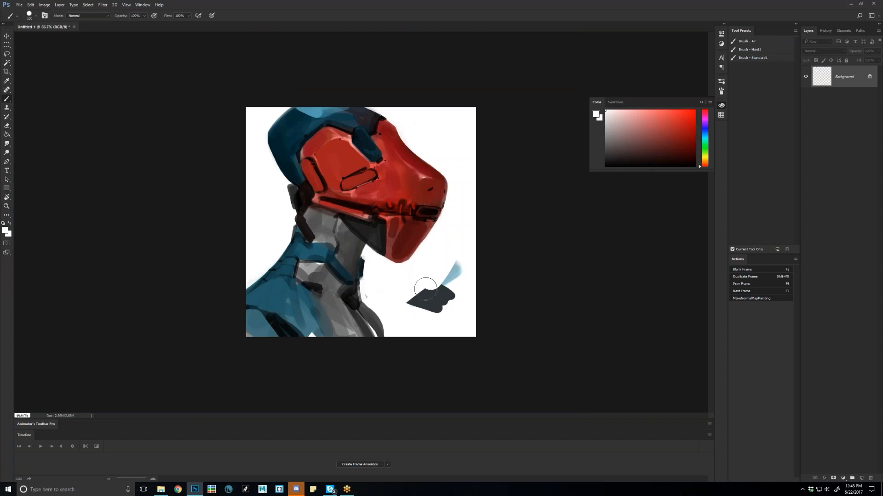
pyautogui.hotkey('ctrl', 'alt', 'z')
pyautogui.hotkey('ctrl', 'alt', 'z')
pyautogui.hotkey('ctrl', 'alt', 'z')
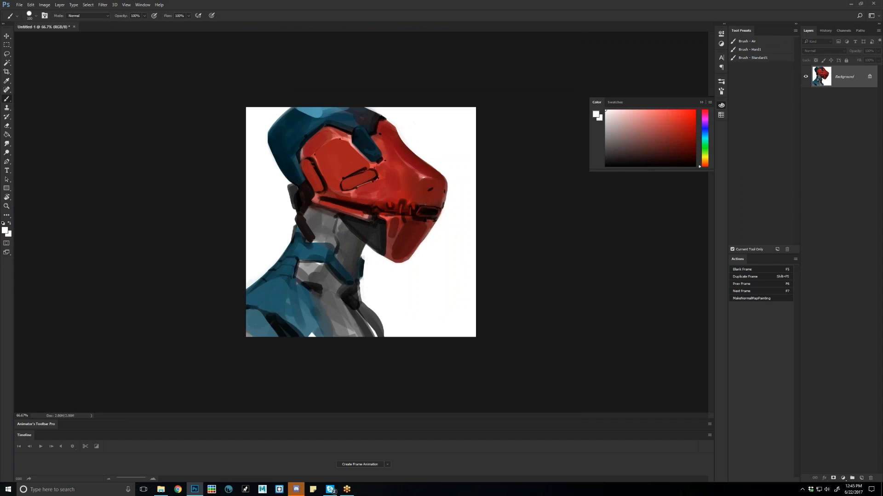
# Flip the canvas and cover the light highlight and dark front area of the cap with sampled darker blues
pyautogui.hotkey('ctrl', '+')
pyautogui.hotkey('ctrl', 'shift', 'h')
pyautogui.press('[')
pyautogui.click(382, 60)
pyautogui.hotkey('ctrl', 'alt', 'z')
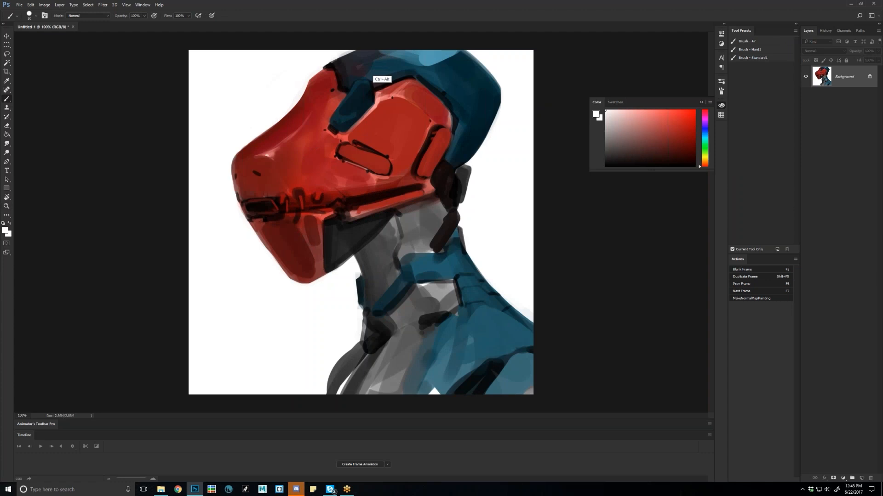
pyautogui.keyDown('alt'); pyautogui.click(382, 64); pyautogui.keyUp('alt')
pyautogui.moveTo(394, 59); pyautogui.dragTo(445, 60)
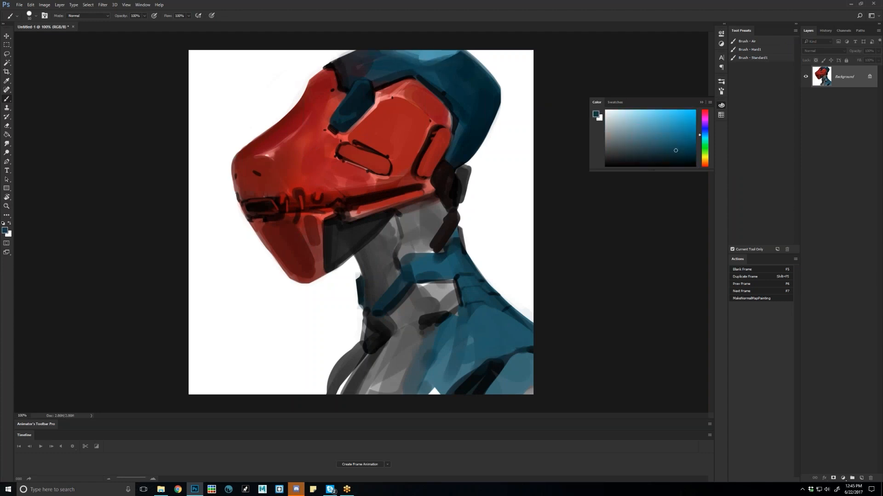
pyautogui.moveTo(451, 58); pyautogui.dragTo(423, 50)
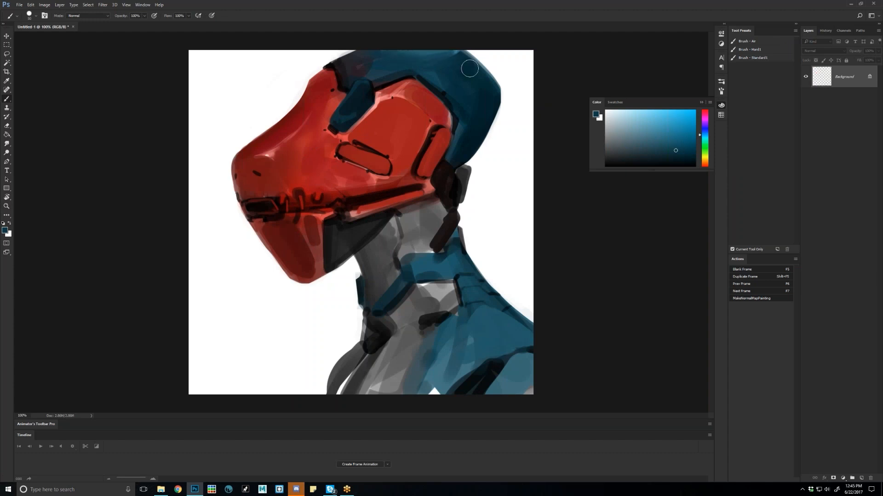
pyautogui.press('alt')
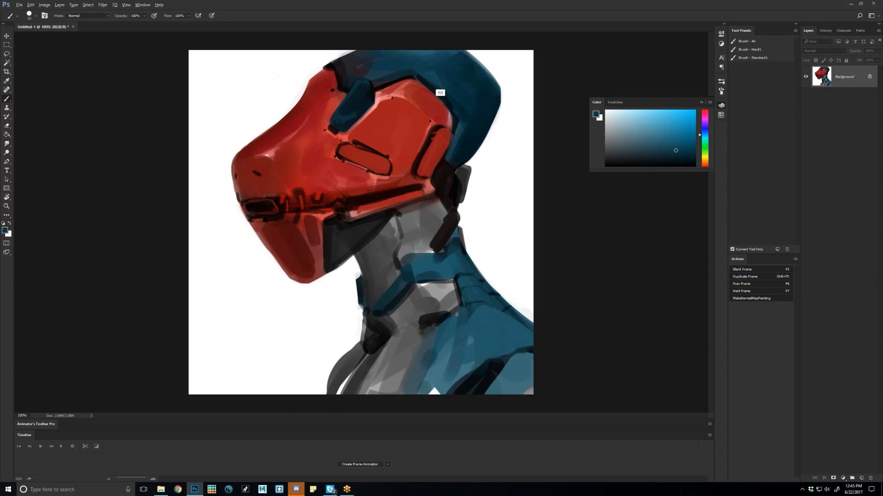
pyautogui.keyDown('alt'); pyautogui.click(436, 90); pyautogui.keyUp('alt')
pyautogui.moveTo(371, 62); pyautogui.dragTo(348, 70)
# Define the cap's front edge and the top of the blue flap with thin dark strokes using a smaller brush
pyautogui.press('[')
pyautogui.press('[')
pyautogui.press('[')
pyautogui.press('[')
pyautogui.press('[')
pyautogui.moveTo(343, 69); pyautogui.dragTo(342, 85)
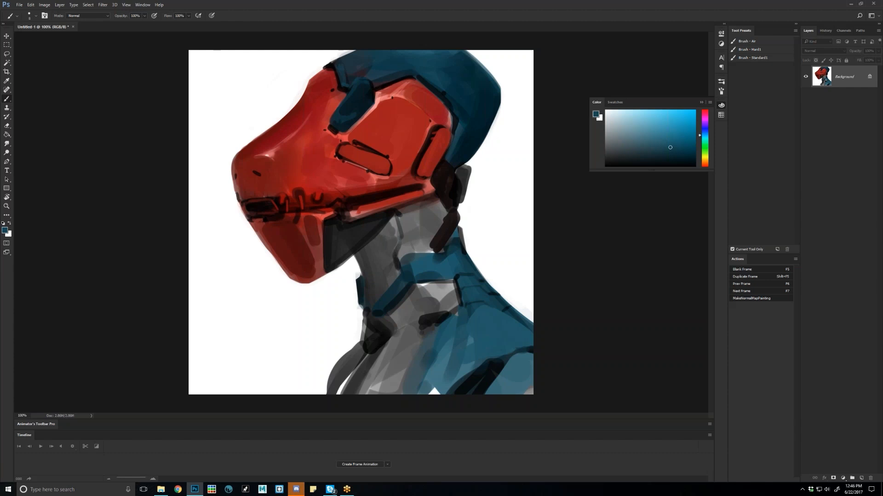
pyautogui.press('d')
pyautogui.moveTo(351, 86); pyautogui.dragTo(366, 78)
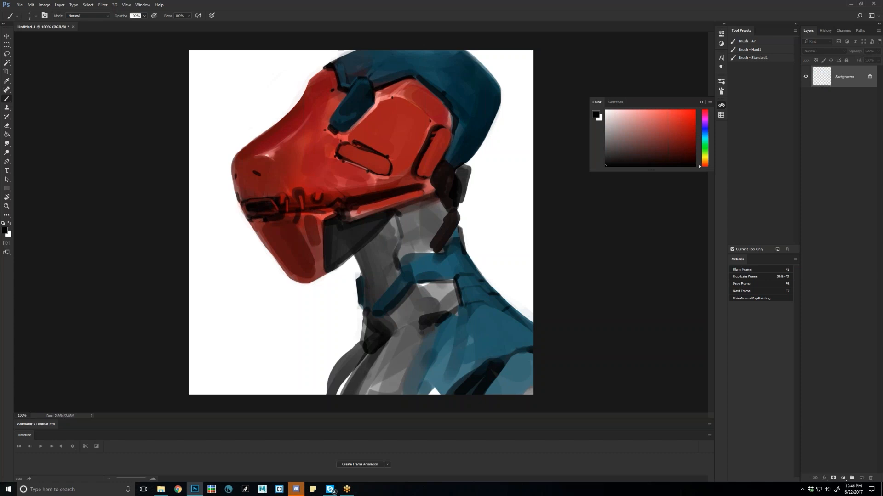
# Flip the canvas and paint a light blue rim along the cap's inner edge behind the rear cheek slot
pyautogui.hotkey('ctrl', 'shift', 'h')
pyautogui.keyDown('alt'); pyautogui.click(372, 73); pyautogui.keyUp('alt')
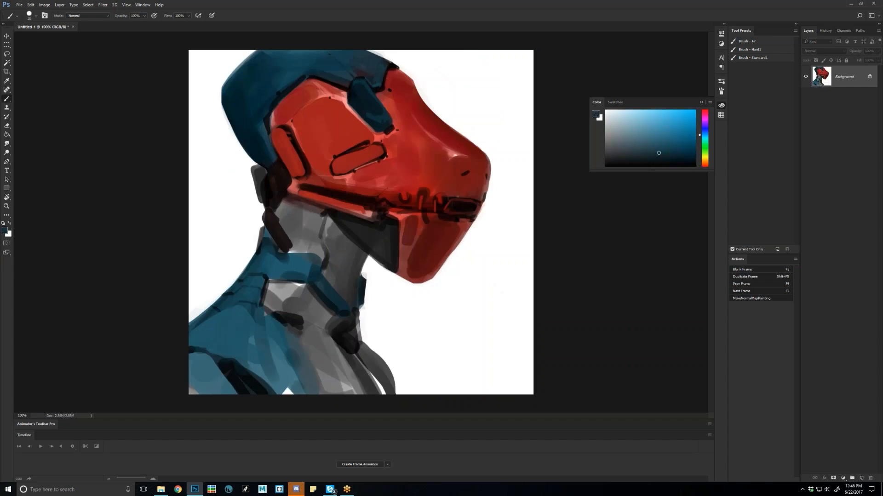
pyautogui.press('d')
pyautogui.press('x')
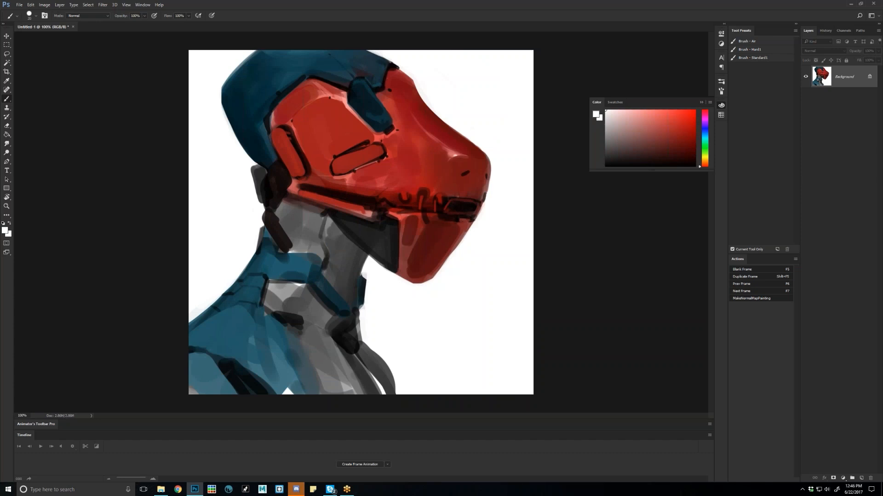
pyautogui.press(']')
pyautogui.press(']')
pyautogui.press(']')
pyautogui.press(']')
pyautogui.press(']')
pyautogui.press(']')
pyautogui.press(']')
pyautogui.press(']')
pyautogui.press(']')
pyautogui.press(']')
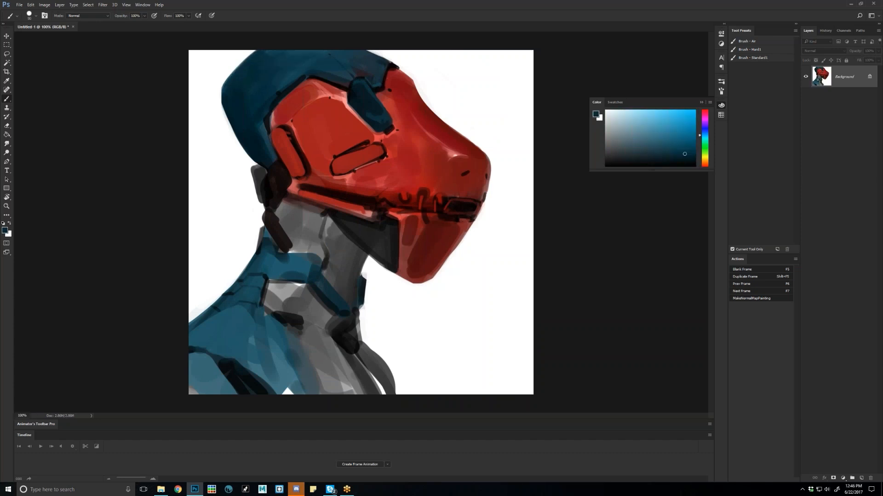
pyautogui.press('d')
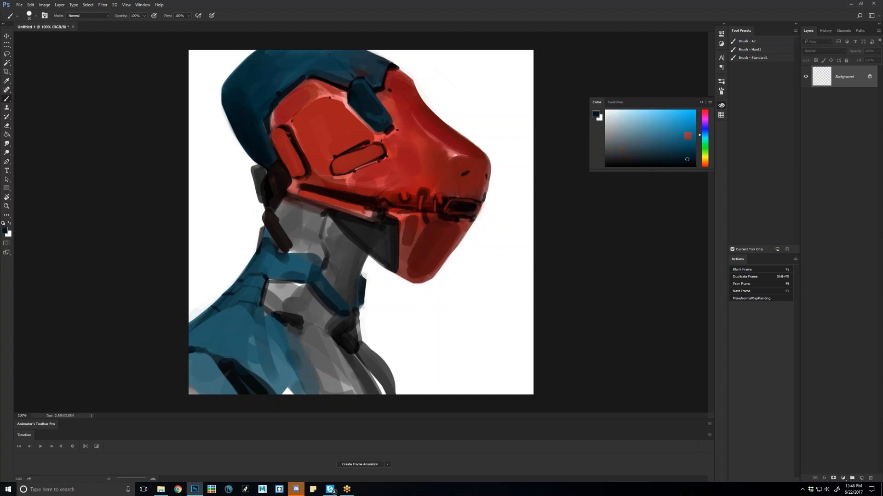
pyautogui.click(657, 124)
pyautogui.moveTo(275, 138); pyautogui.dragTo(285, 169)
# Paint a light blue strip along the top of the dark panel under the jaw seam and darken its middle
pyautogui.press(']')
pyautogui.press(']')
pyautogui.press(']')
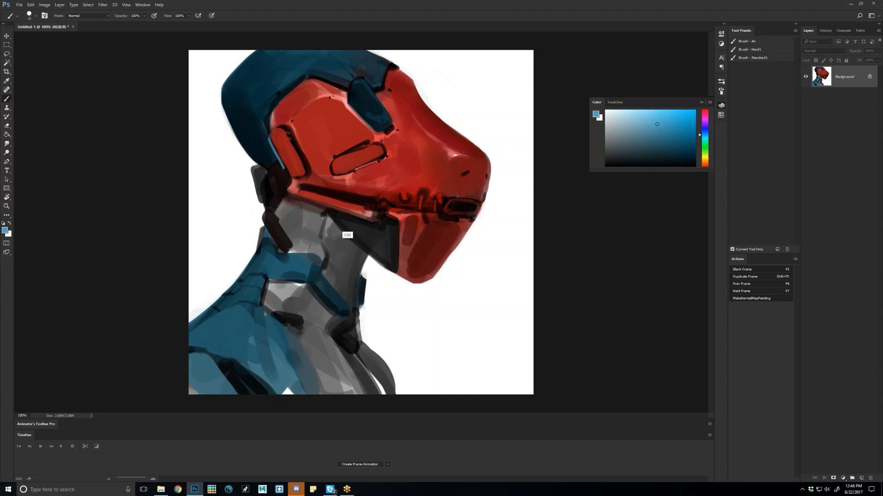
pyautogui.moveTo(336, 216); pyautogui.dragTo(379, 229)
pyautogui.press('d')
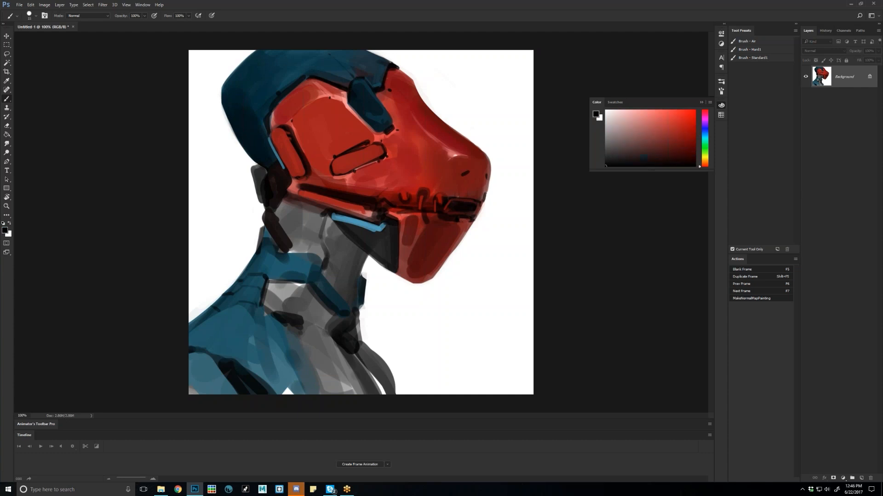
pyautogui.hotkey('ctrl', 'z')
# Flip the canvas and examine the new blue accents at reduced and enlarged sizes
pyautogui.hotkey('ctrl', 'shift', 'h')
pyautogui.press('z')
pyautogui.hotkey('ctrl', '-')
pyautogui.hotkey('ctrl', '-')
pyautogui.hotkey('ctrl', '-')
pyautogui.hotkey('ctrl', '+')
pyautogui.hotkey('ctrl', '+')
pyautogui.hotkey('ctrl', '+')
pyautogui.hotkey('ctrl', '+')
pyautogui.hotkey('ctrl', '+')
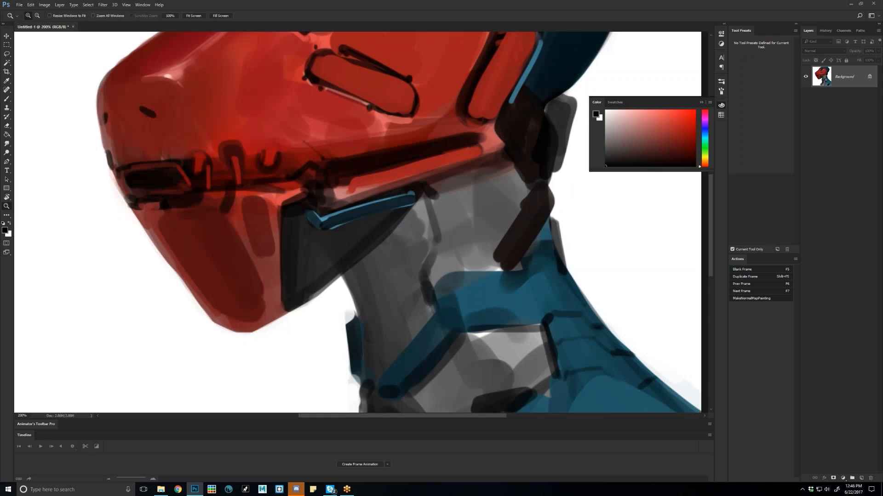
pyautogui.hotkey('ctrl', '-')
pyautogui.press('b')
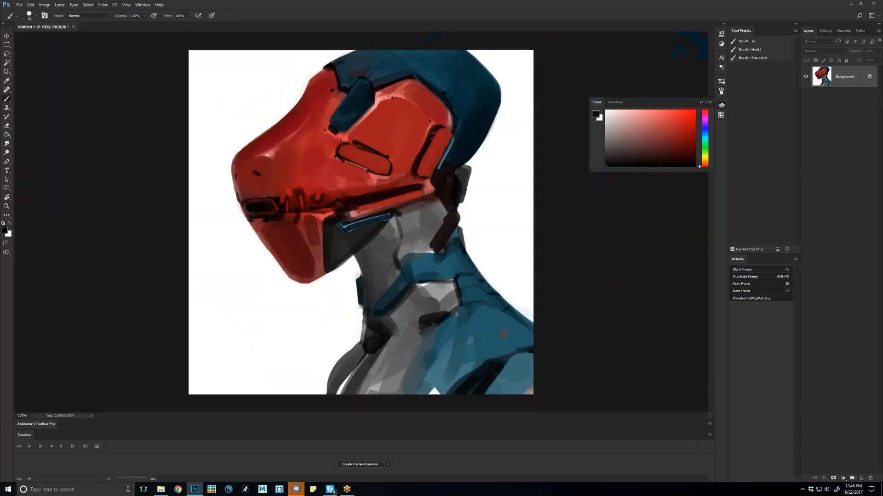
# Refine the rim of the mouth slot with a dark stroke, try a pink highlight along it, and undo the highlight
pyautogui.moveTo(240, 197); pyautogui.dragTo(274, 196)
pyautogui.hotkey('shift', '0')
pyautogui.keyDown('alt'); pyautogui.click(267, 155); pyautogui.keyUp('alt')
pyautogui.press('[')
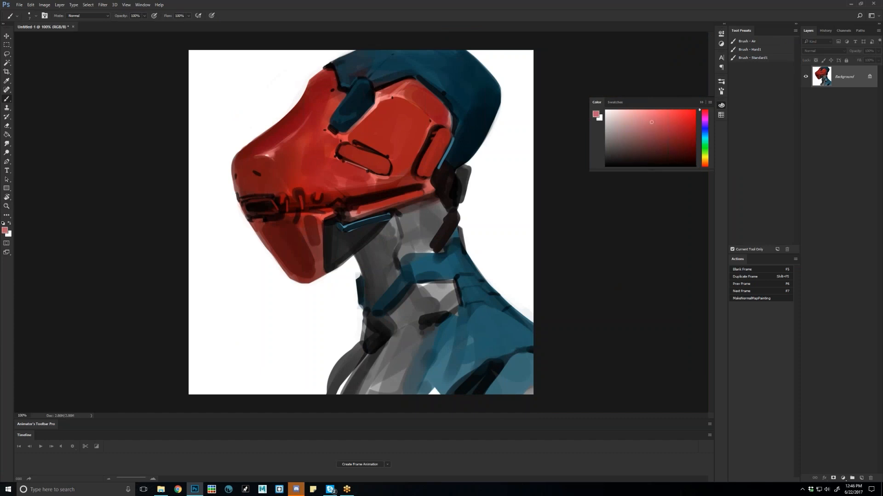
pyautogui.moveTo(240, 198)
pyautogui.mouseDown()
pyautogui.moveTo(272, 195)
pyautogui.moveTo(280, 216)
pyautogui.mouseUp()
pyautogui.hotkey('ctrl', 'z')
pyautogui.press('[')
# Flip the canvas and paint a small zigzag in muted red inside the dark jaw seam
pyautogui.hotkey('ctrl', 'shift', 'h')
pyautogui.moveTo(373, 200)
pyautogui.mouseDown()
pyautogui.moveTo(376, 209)
pyautogui.moveTo(354, 201)
pyautogui.mouseUp()
pyautogui.keyDown('alt'); pyautogui.click(375, 204); pyautogui.keyUp('alt')
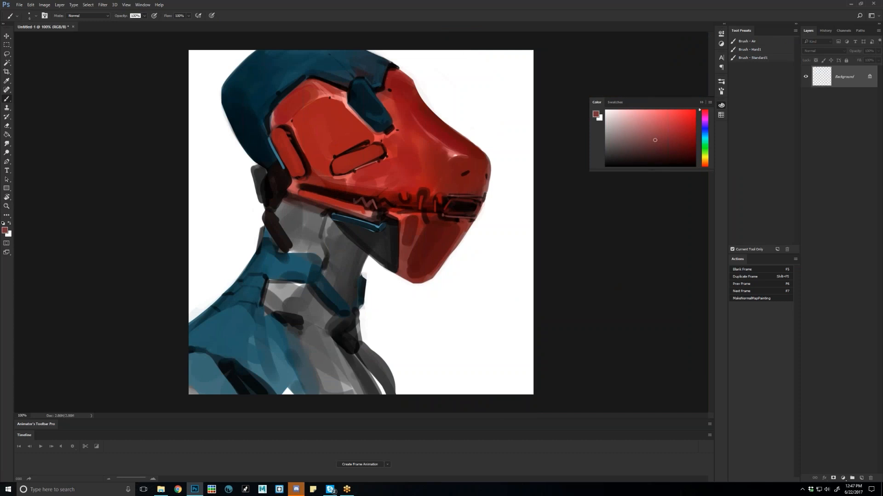
pyautogui.hotkey('ctrl', 'alt')
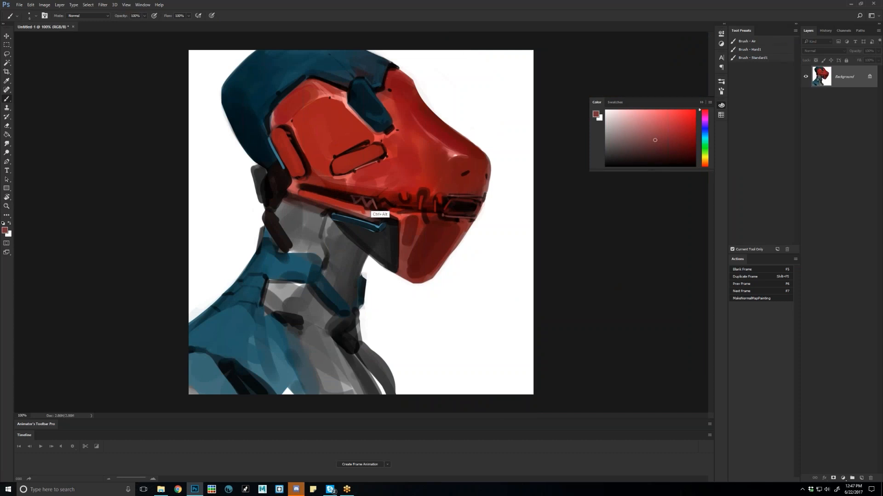
pyautogui.moveTo(351, 198); pyautogui.dragTo(372, 209)
pyautogui.press('Return')
# Darken the zigzag and its surroundings with dark red and black so it sinks into the jaw seam
pyautogui.press('d')
pyautogui.press('alt')
pyautogui.keyDown('alt'); pyautogui.click(351, 216); pyautogui.keyUp('alt')
pyautogui.click(342, 197)
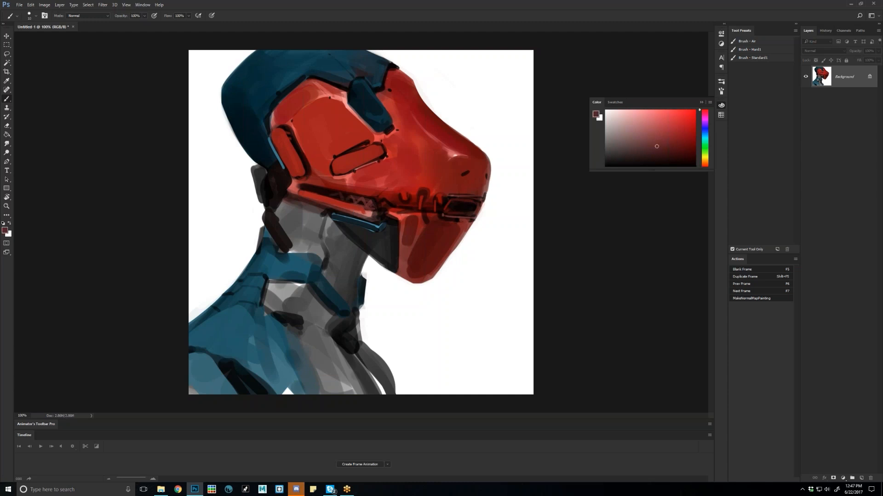
pyautogui.press('d')
pyautogui.moveTo(359, 197)
pyautogui.mouseDown()
pyautogui.moveTo(373, 210)
pyautogui.moveTo(355, 204)
pyautogui.mouseUp()
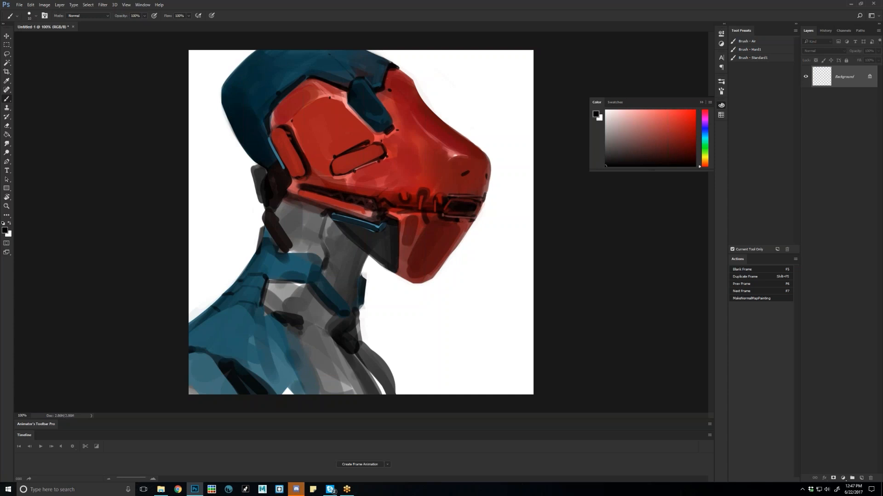
# Flip the canvas and shade the front cheek slot and its upper edge with a larger black brush
pyautogui.hotkey('ctrl', 'shift', 'h')
pyautogui.click(656, 125)
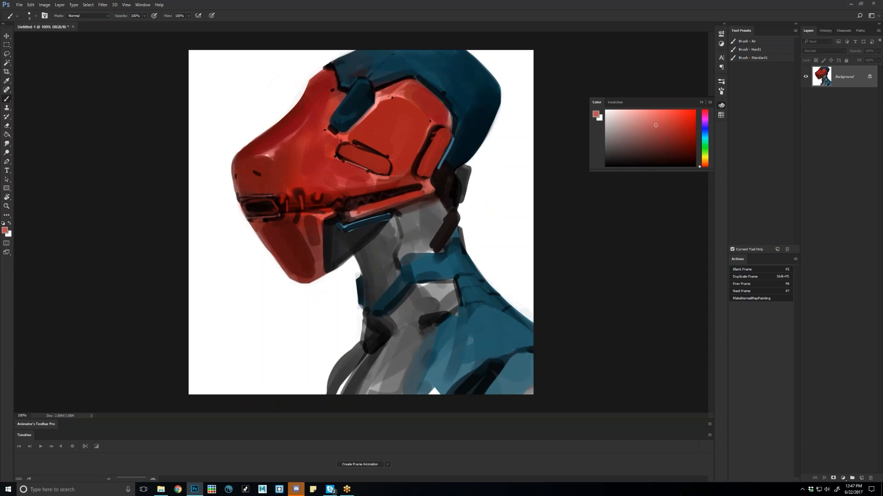
pyautogui.press('d')
pyautogui.press(']')
pyautogui.press(']')
pyautogui.press(']')
pyautogui.press(']')
pyautogui.press('[')
pyautogui.moveTo(346, 155)
pyautogui.mouseDown()
pyautogui.moveTo(380, 168)
pyautogui.moveTo(367, 141)
pyautogui.mouseUp()
pyautogui.hotkey('ctrl', 'shift', 'h')
pyautogui.press('[')
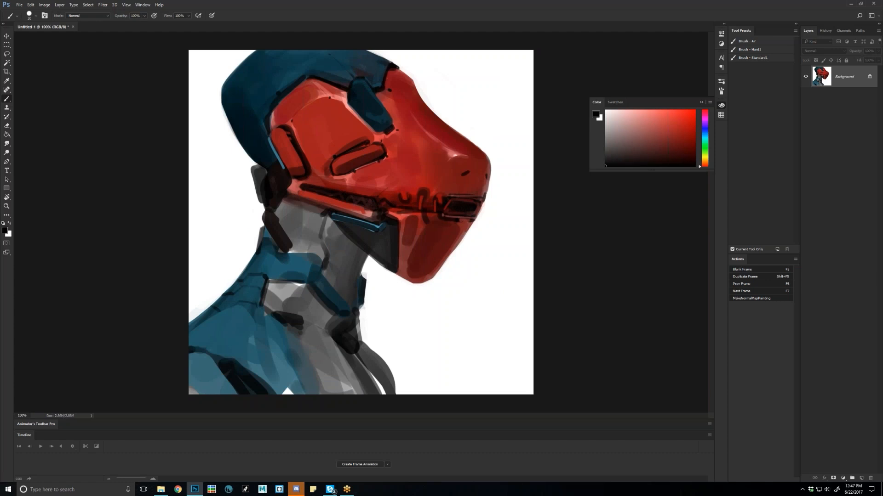
# Reinforce the dark contour around the front cheek slot and check the flipped head at reduced size
pyautogui.click(677, 130)
pyautogui.press('Return')
pyautogui.press('d')
pyautogui.moveTo(362, 140); pyautogui.dragTo(327, 176)
pyautogui.hotkey('ctrl', '-')
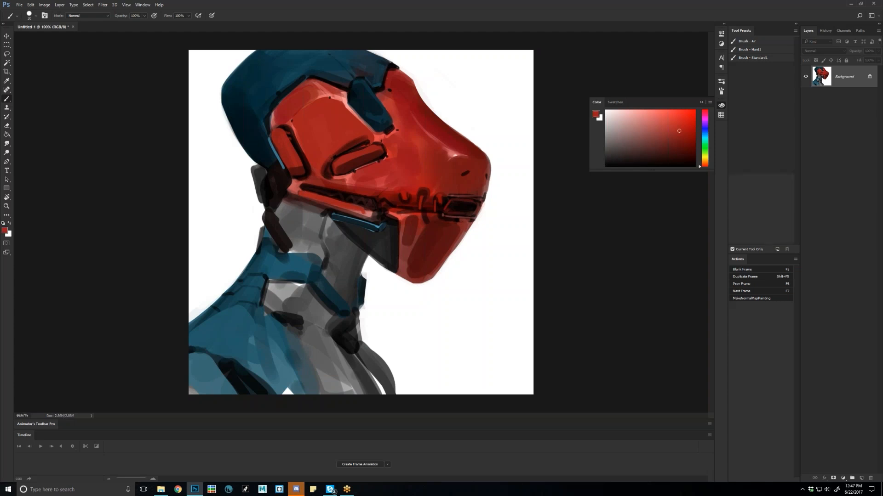
pyautogui.press('z')
pyautogui.keyDown('alt'); pyautogui.click(334, 194); pyautogui.keyUp('alt')
pyautogui.keyDown('alt'); pyautogui.click(334, 194); pyautogui.keyUp('alt')
pyautogui.hotkey('ctrl', 'shift', 'h')
pyautogui.hotkey('ctrl', '1')
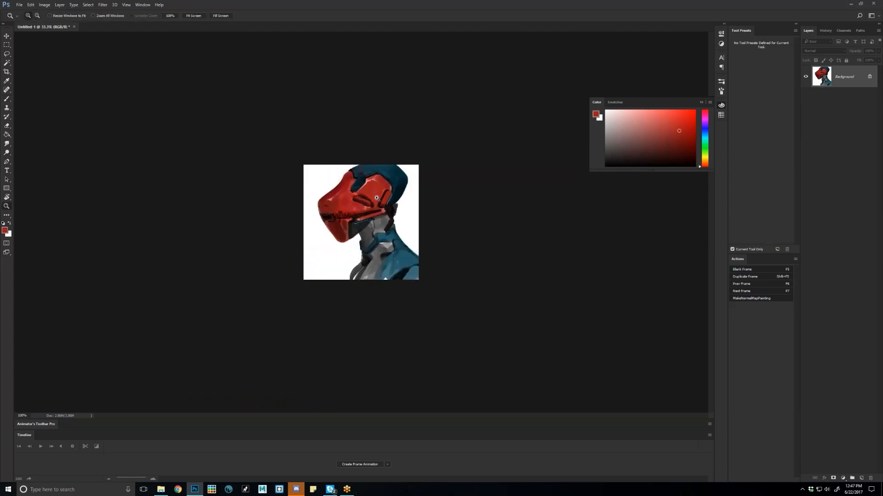
# Shade the band along the upper edge of the jaw seam with broad translucent black strokes
pyautogui.press('b')
pyautogui.press('d')
pyautogui.moveTo(345, 192); pyautogui.dragTo(409, 181)
pyautogui.moveTo(342, 193); pyautogui.dragTo(407, 180)
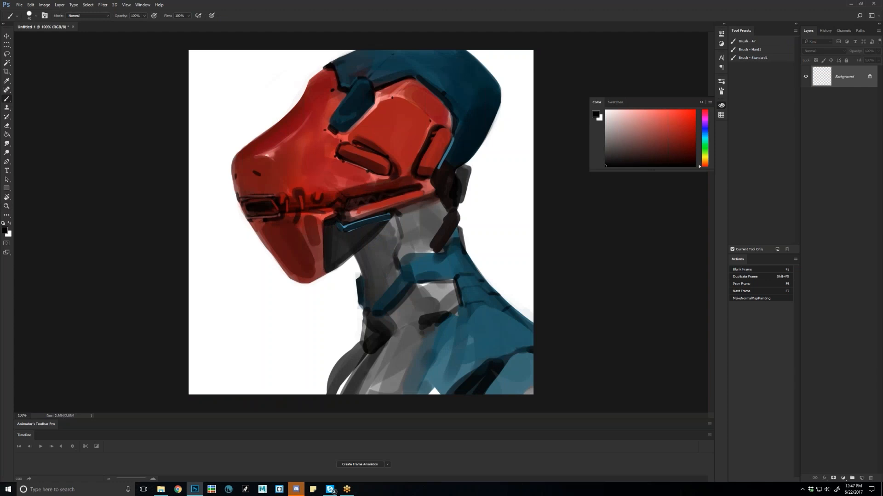
pyautogui.moveTo(341, 191); pyautogui.dragTo(332, 193)
# Blend the cheek above the front end of the jaw seam with sampled reds, flipping the canvas and varying the brush size
pyautogui.press('[')
pyautogui.press('[')
pyautogui.press('[')
pyautogui.press('[')
pyautogui.press('[')
pyautogui.keyDown('alt'); pyautogui.click(331, 187); pyautogui.keyUp('alt')
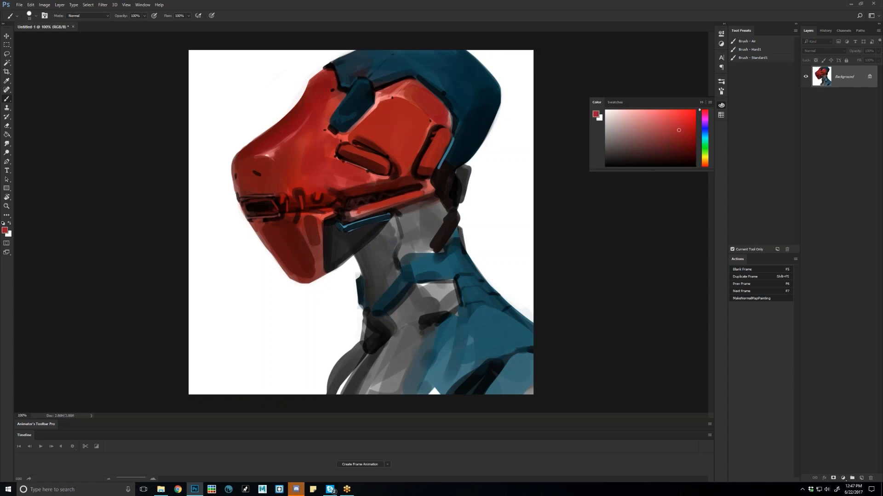
pyautogui.keyDown('alt'); pyautogui.click(332, 196); pyautogui.keyUp('alt')
pyautogui.hotkey('ctrl', 'shift', 'h')
pyautogui.press('d')
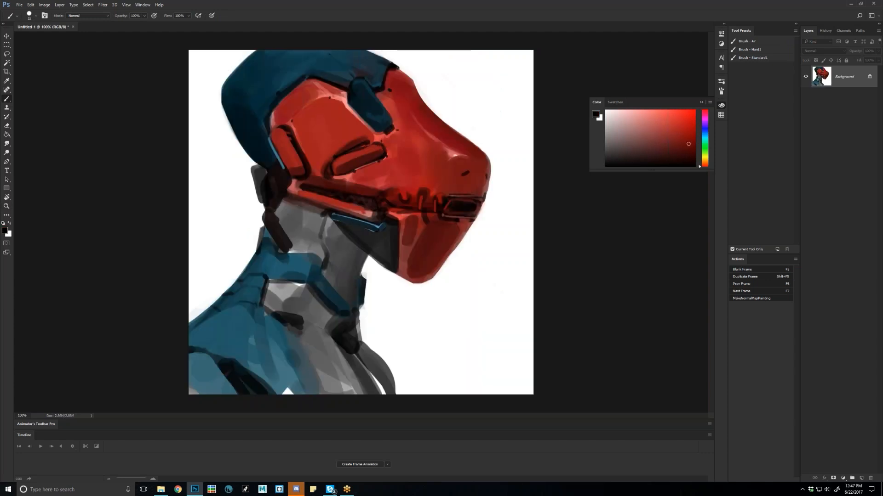
pyautogui.press('[')
pyautogui.hotkey('shift', '0')
pyautogui.moveTo(397, 180); pyautogui.dragTo(397, 188)
pyautogui.keyDown('alt'); pyautogui.click(399, 181); pyautogui.keyUp('alt')
pyautogui.press(']')
pyautogui.press(']')
pyautogui.keyDown('alt'); pyautogui.click(397, 189); pyautogui.keyUp('alt')
# Draw a thin dark panel line curving down the side of the snout using a small brush
pyautogui.press('d')
pyautogui.press('[')
pyautogui.hotkey('ctrl', 'shift', 'h')
pyautogui.press('z')
pyautogui.keyDown('alt'); pyautogui.click(307, 229); pyautogui.keyUp('alt')
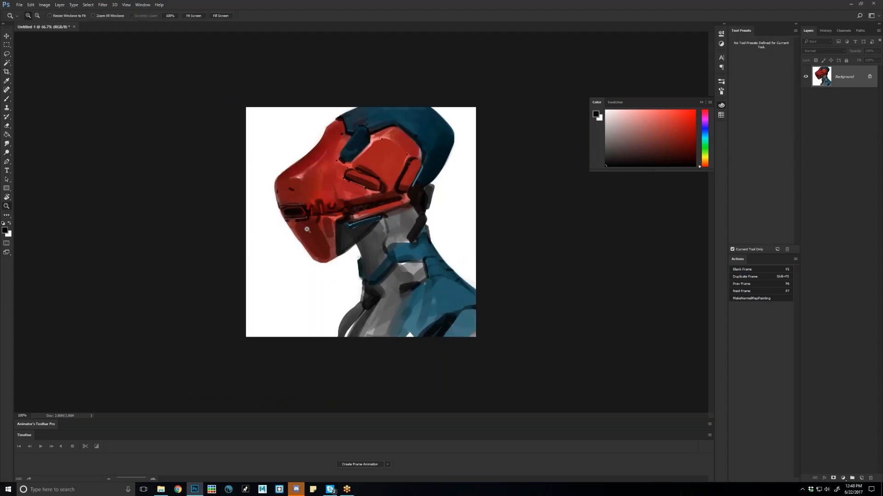
pyautogui.hotkey('ctrl', '1')
pyautogui.press('b')
pyautogui.click(687, 134)
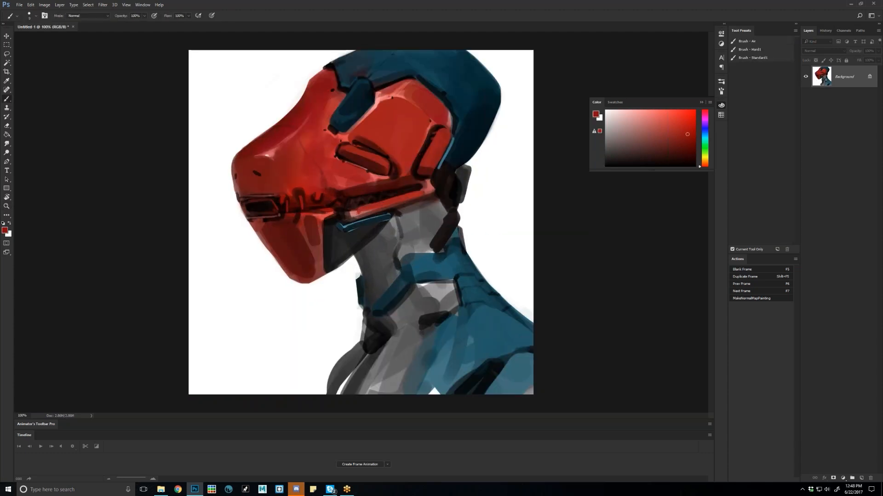
pyautogui.click(675, 144)
pyautogui.press('d')
pyautogui.press('ctrl')
pyautogui.hotkey('ctrl', 'shift', 'h')
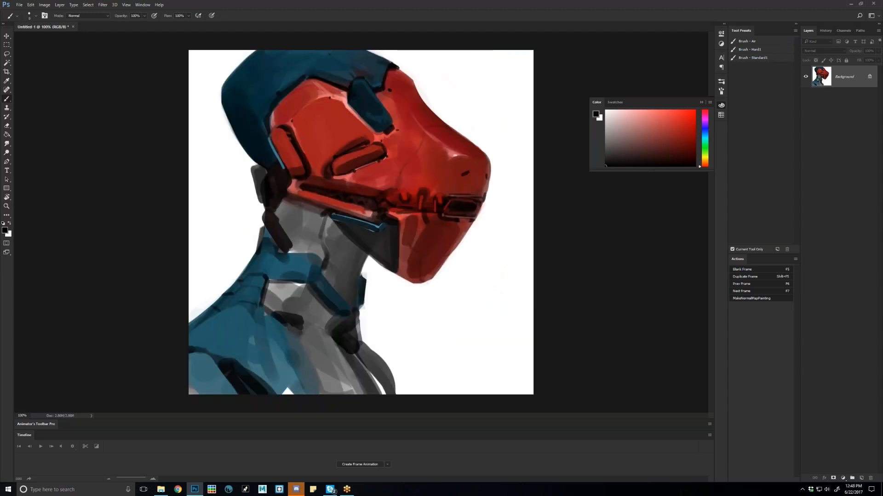
# Add a short dark notch at the lower end of the snout panel line, just above the mouth seam
pyautogui.keyDown('alt'); pyautogui.click(400, 173); pyautogui.keyUp('alt')
pyautogui.press('d')
pyautogui.moveTo(398, 175); pyautogui.dragTo(398, 189)
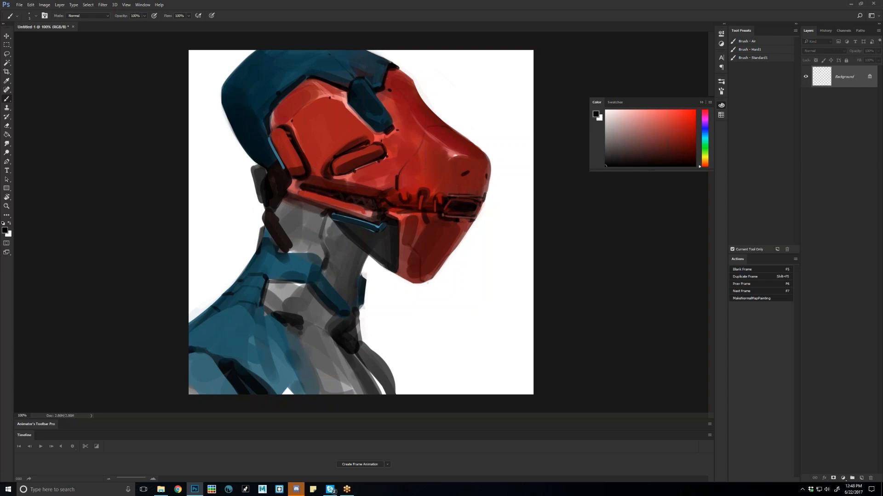
# Examine the new panel line and cheek slots on the flipped canvas at reduced and enlarged sizes
pyautogui.press('z')
pyautogui.keyDown('alt'); pyautogui.click(385, 185); pyautogui.keyUp('alt')
pyautogui.keyDown('alt'); pyautogui.click(385, 186); pyautogui.keyUp('alt')
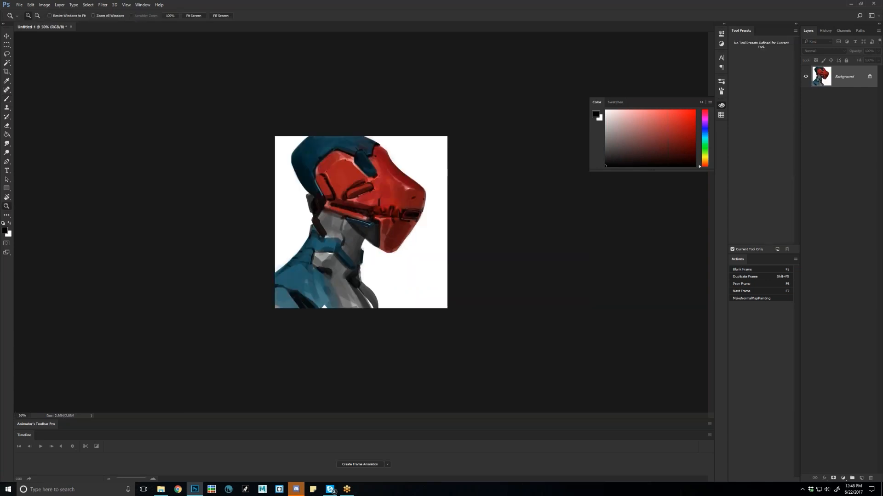
pyautogui.hotkey('ctrl', 'shift', 'h')
pyautogui.click(385, 185)
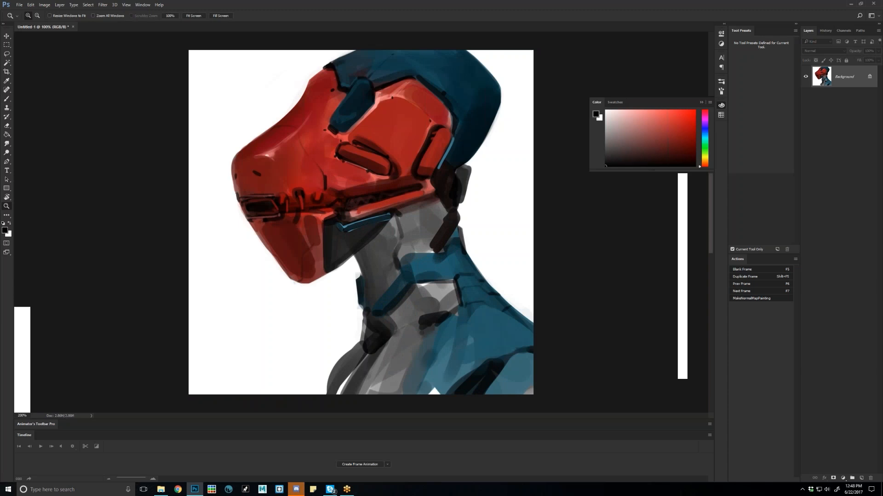
pyautogui.press('b')
pyautogui.press('z')
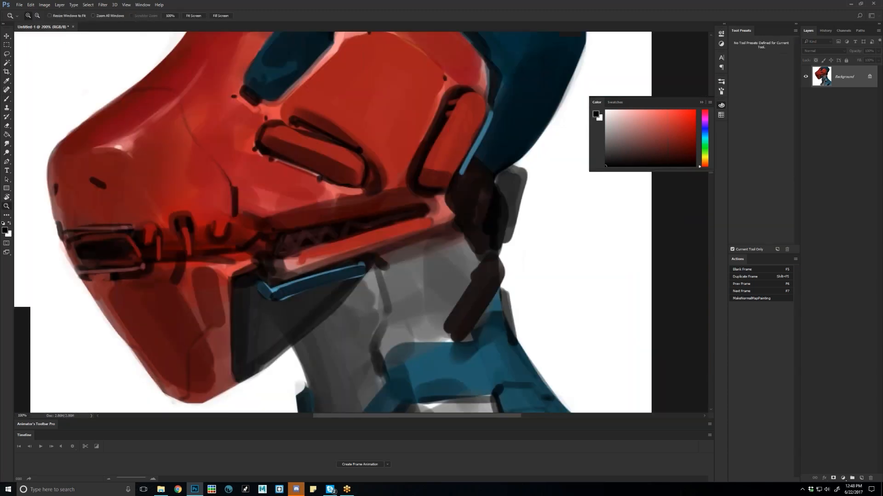
pyautogui.press('b')
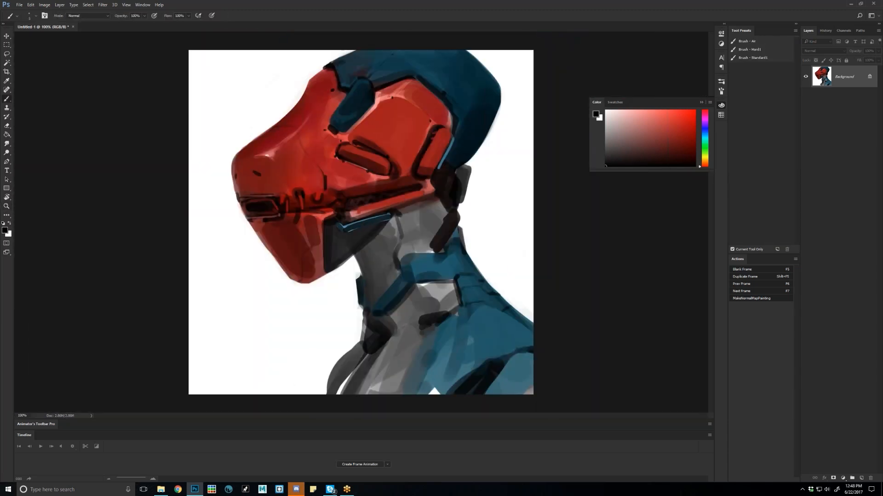
# Paint a light pink highlight along the forehead plane in front of the blue flap with a larger brush
pyautogui.click(639, 111)
pyautogui.press('d')
pyautogui.press('x')
pyautogui.hotkey('ctrl', 'alt', 'shift', 'n')
pyautogui.keyDown('alt'); pyautogui.click(371, 108); pyautogui.keyUp('alt')
pyautogui.press(']')
pyautogui.press(']')
pyautogui.press(']')
pyautogui.press(']')
pyautogui.press(']')
pyautogui.press(']')
pyautogui.moveTo(320, 104); pyautogui.dragTo(311, 118)
# Blend the forehead highlight with sampled tones and touch up the highlight on top of the snout
pyautogui.press('alt')
pyautogui.keyDown('alt'); pyautogui.click(309, 123); pyautogui.keyUp('alt')
pyautogui.keyDown('alt'); pyautogui.click(317, 108); pyautogui.keyUp('alt')
pyautogui.moveTo(319, 106); pyautogui.dragTo(310, 120)
pyautogui.moveTo(274, 154); pyautogui.dragTo(267, 157)
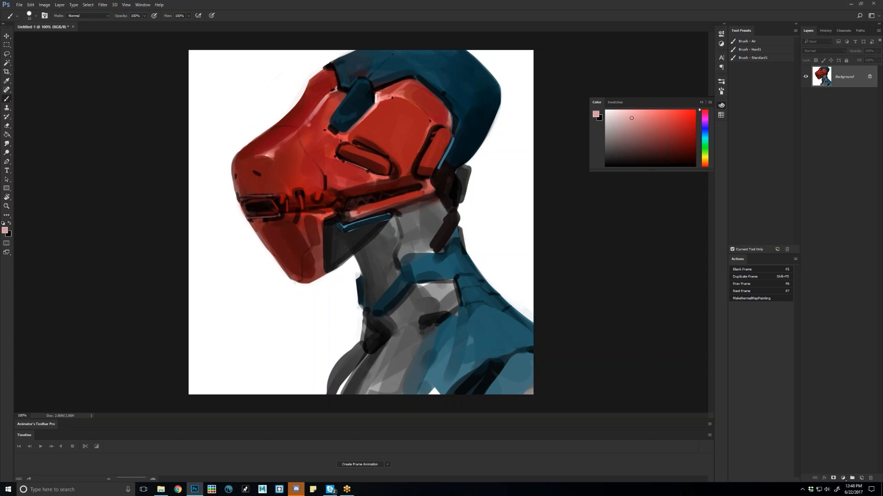
# Flip the canvas and rework the upper forehead beside the blue flap with sampled reds and a darker red edge
pyautogui.hotkey('ctrl', 'shift', 'h')
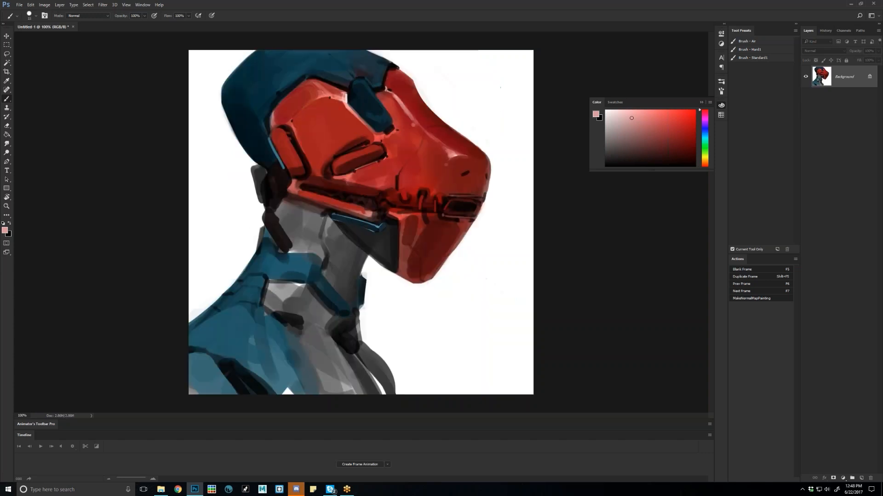
pyautogui.keyDown('alt'); pyautogui.click(398, 101); pyautogui.keyUp('alt')
pyautogui.moveTo(401, 103); pyautogui.dragTo(413, 115)
pyautogui.keyDown('alt'); pyautogui.click(425, 117); pyautogui.keyUp('alt')
pyautogui.keyDown('alt'); pyautogui.click(415, 110); pyautogui.keyUp('alt')
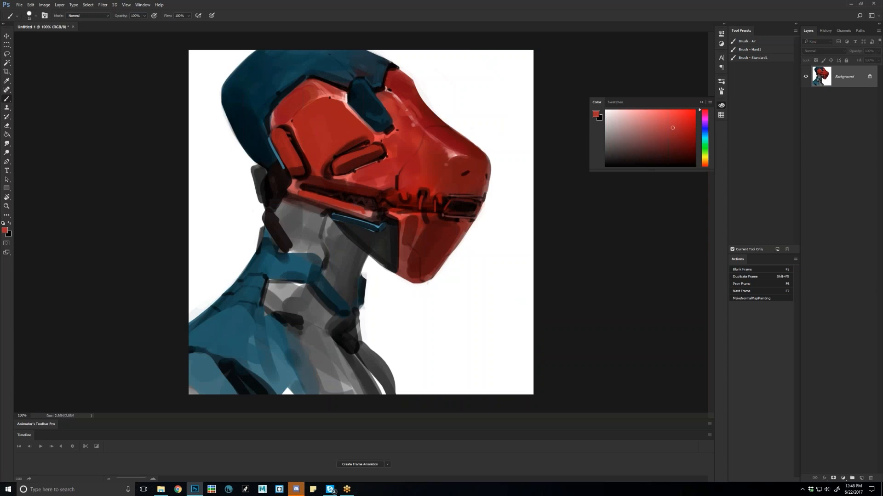
pyautogui.keyDown('alt'); pyautogui.click(415, 105); pyautogui.keyUp('alt')
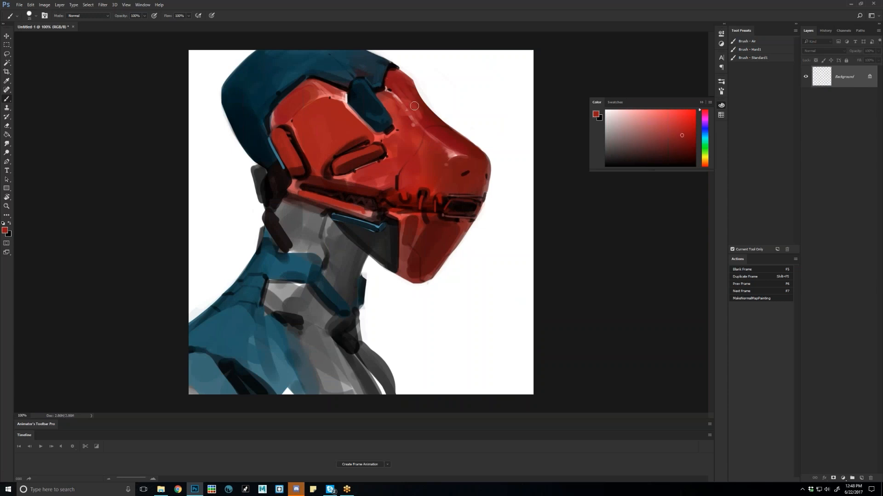
pyautogui.keyDown('alt'); pyautogui.click(415, 106); pyautogui.keyUp('alt')
pyautogui.moveTo(399, 92)
pyautogui.mouseDown()
pyautogui.moveTo(418, 114)
pyautogui.moveTo(406, 92)
pyautogui.moveTo(412, 87)
pyautogui.mouseUp()
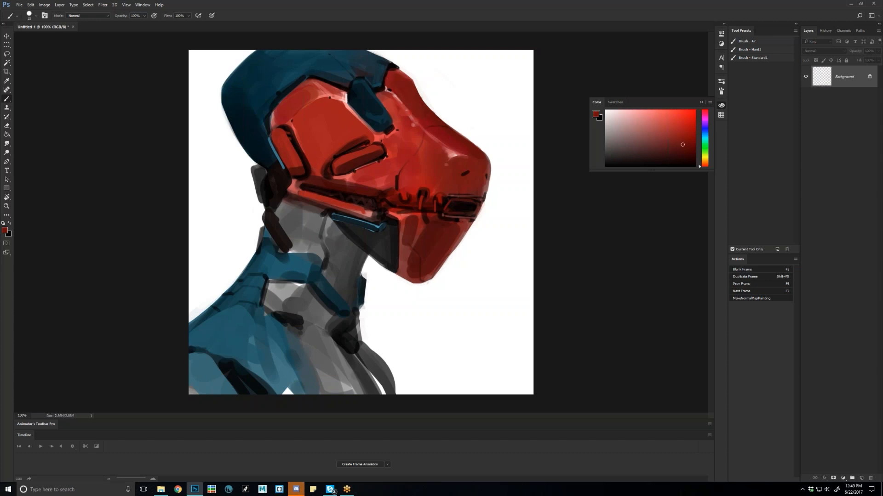
pyautogui.hotkey('ctrl', 'z')
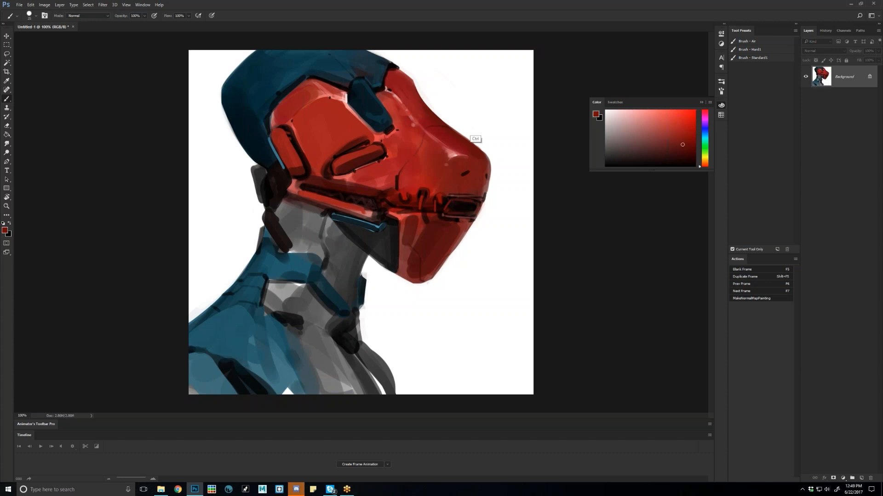
pyautogui.hotkey('ctrl', 'f')
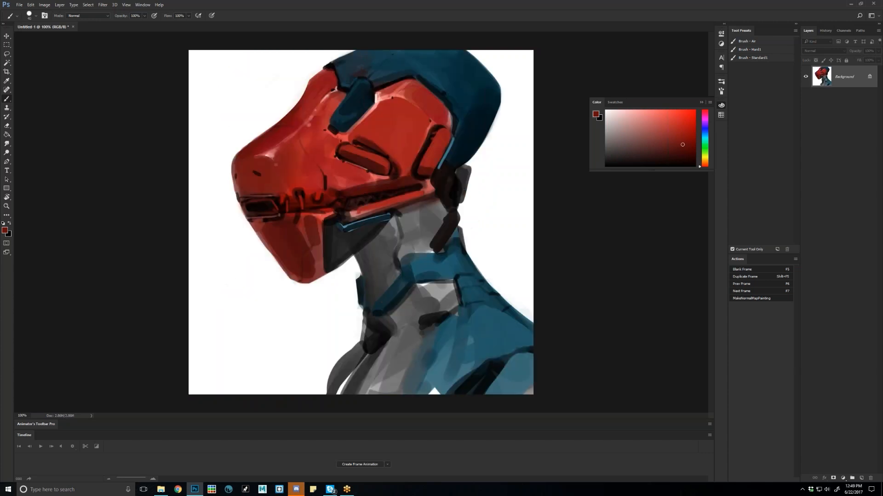
# Sample the background white and clean up the outer edge of the forehead with a smaller brush
pyautogui.press('alt')
pyautogui.keyDown('alt'); pyautogui.click(298, 90); pyautogui.keyUp('alt')
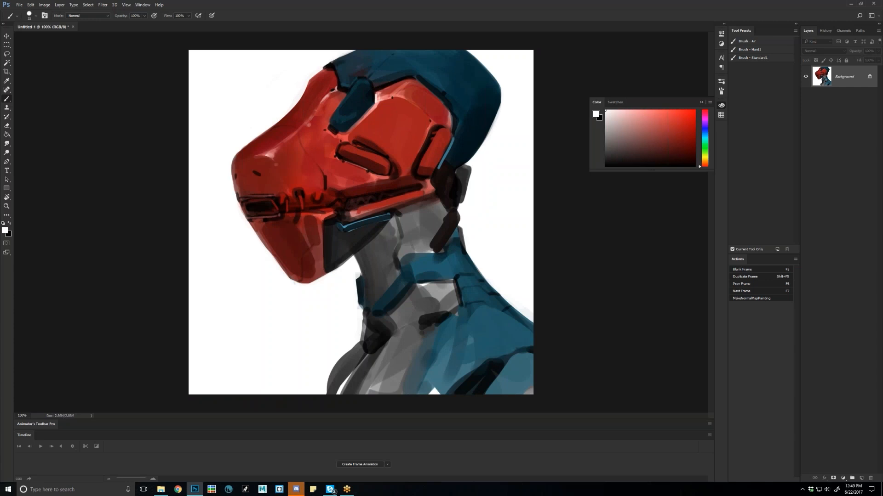
pyautogui.press('[')
pyautogui.press('[')
pyautogui.press('ctrl')
pyautogui.click(22, 415)
pyautogui.press('Return')
pyautogui.press('x')
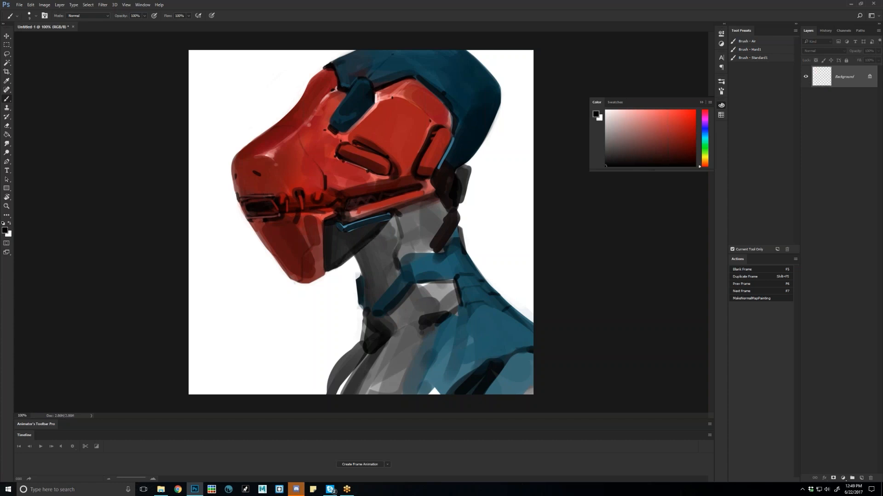
# Paint sampled mid-grey across the upper neck just below the red jaw edge with a larger brush
pyautogui.keyDown('alt'); pyautogui.click(400, 228); pyautogui.keyUp('alt')
pyautogui.press(']')
pyautogui.press(']')
pyautogui.press(']')
pyautogui.press(']')
pyautogui.press(']')
pyautogui.moveTo(408, 221)
pyautogui.mouseDown()
pyautogui.moveTo(430, 226)
pyautogui.moveTo(434, 208)
pyautogui.mouseUp()
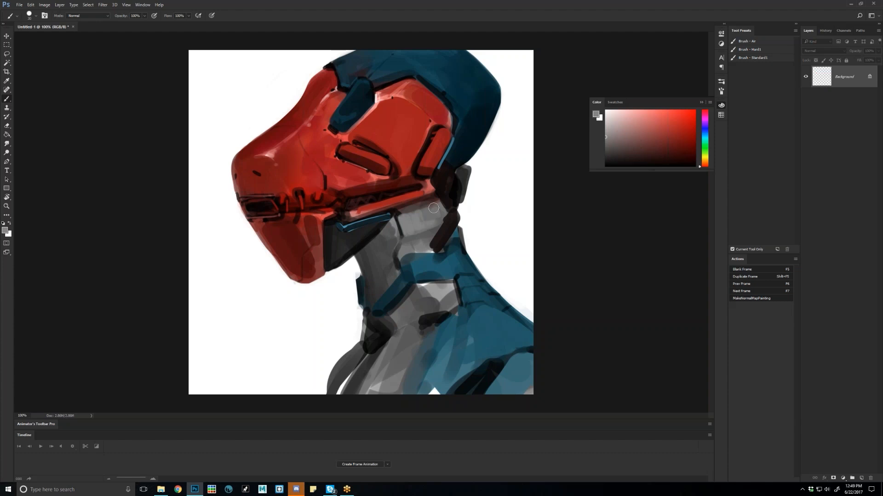
pyautogui.click(22, 415)
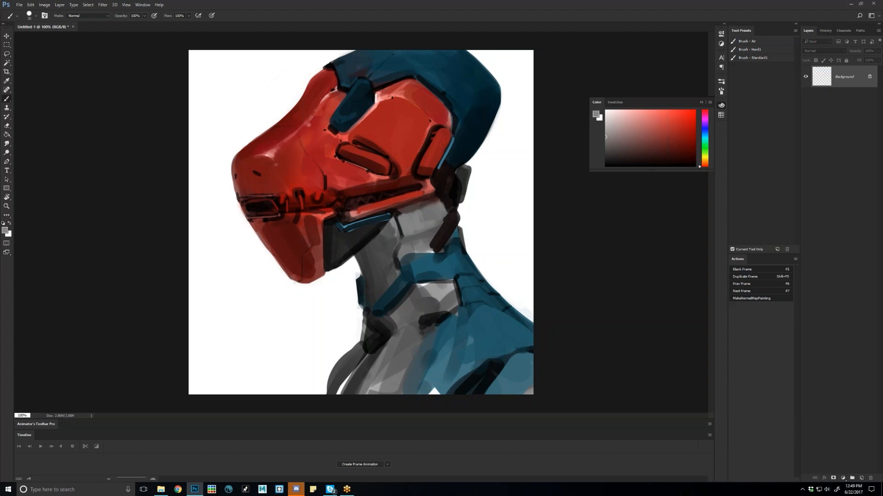
# Blend the grey around the neck seam beneath the blue strip with sampled tones and flip the canvas
pyautogui.moveTo(390, 233); pyautogui.dragTo(396, 242)
pyautogui.keyDown('alt'); pyautogui.click(386, 248); pyautogui.keyUp('alt')
pyautogui.click(390, 242)
pyautogui.keyDown('alt'); pyautogui.click(391, 242); pyautogui.keyUp('alt')
pyautogui.press('ctrl')
pyautogui.hotkey('ctrl', 'f')
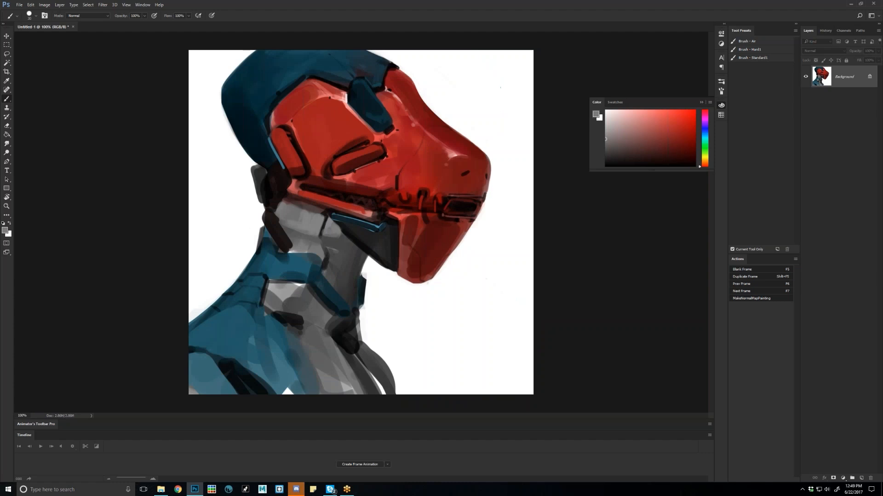
# Paint a grey plane down the front of the neck beside the vertical seam
pyautogui.press('[')
pyautogui.moveTo(335, 255); pyautogui.dragTo(332, 281)
pyautogui.keyDown('alt'); pyautogui.click(335, 257); pyautogui.keyUp('alt')
# Redraw the vertical neck seam in black with a smaller brush and sample the neck grey beside it
pyautogui.press('d')
pyautogui.press('[')
pyautogui.press('[')
pyautogui.press('[')
pyautogui.press('[')
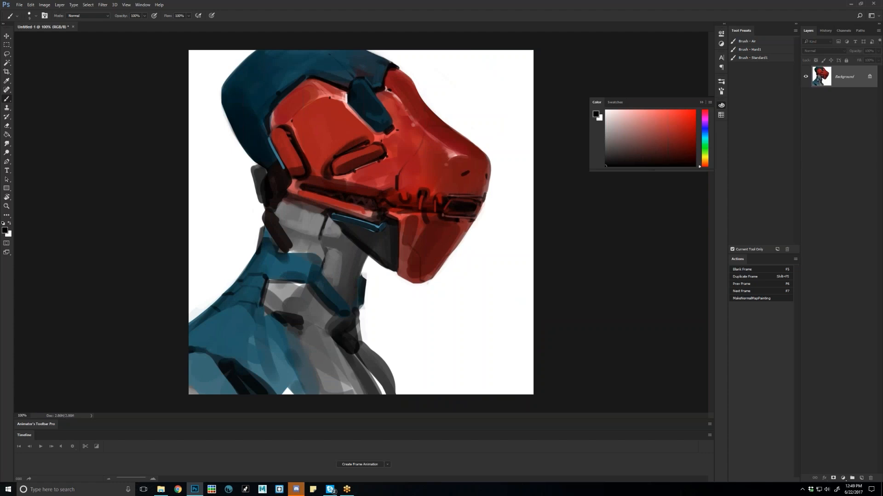
pyautogui.moveTo(326, 237); pyautogui.dragTo(322, 269)
pyautogui.keyDown('alt'); pyautogui.click(329, 263); pyautogui.keyUp('alt')
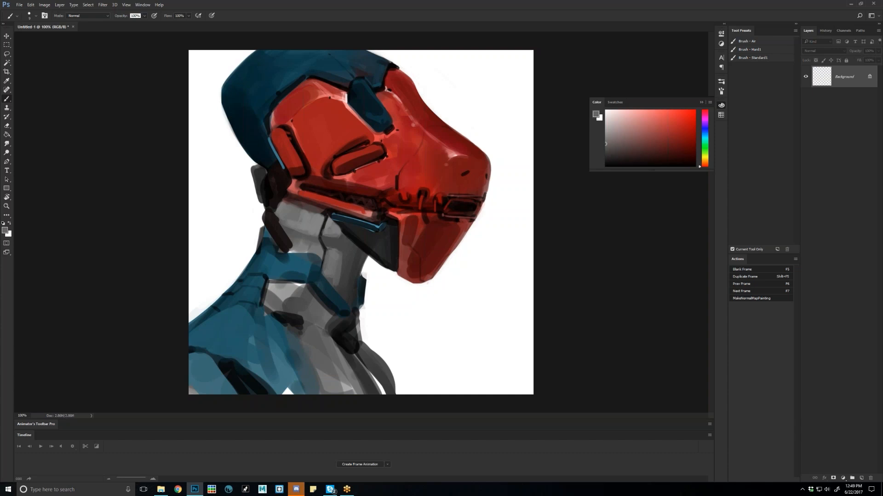
# Flip the canvas horizontally to check the head's overall shape
pyautogui.press('r')
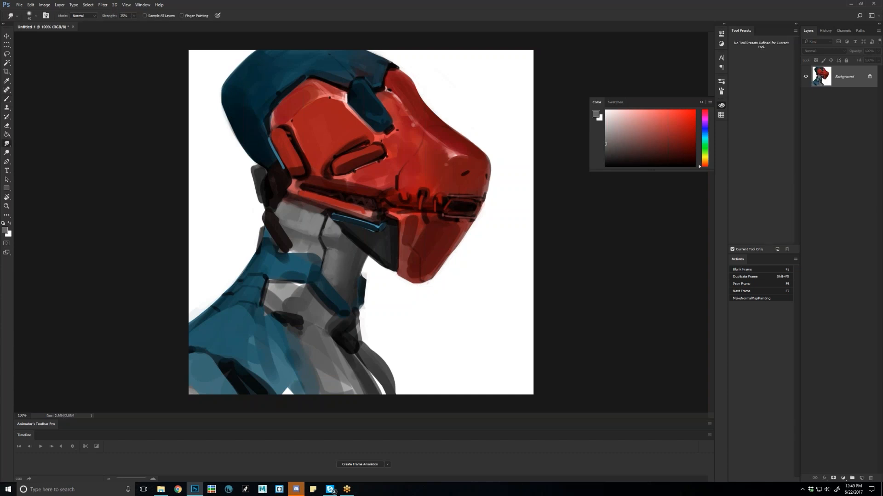
pyautogui.hotkey('ctrl', '-')
pyautogui.hotkey('ctrl', '-')
pyautogui.press('z')
pyautogui.hotkey('ctrl', '-')
pyautogui.hotkey('ctrl', '-')
pyautogui.hotkey('ctrl', 'shift', 'h')
pyautogui.click(343, 253)
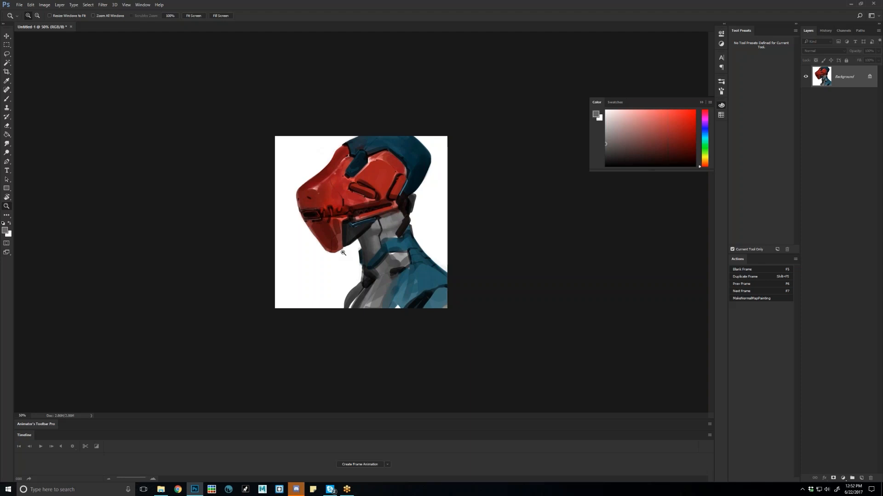
pyautogui.click(349, 168)
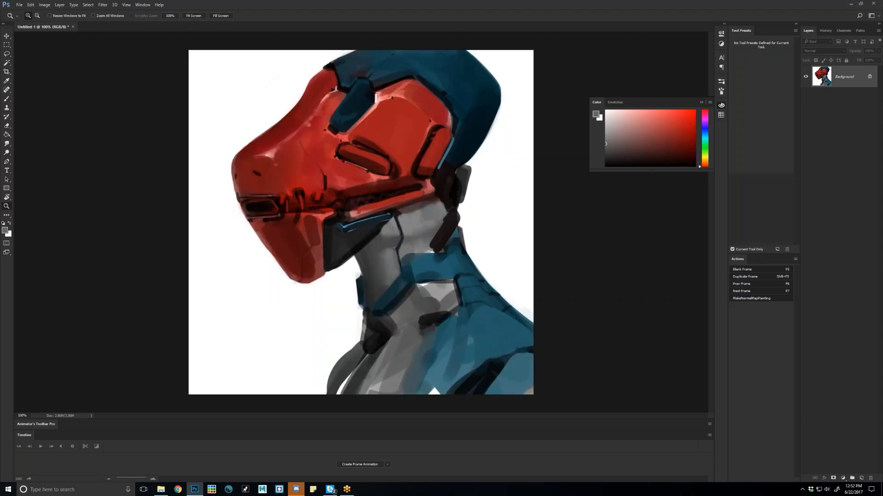
# Sample a dark red and smudge the red along the forehead's outer edge below the helmet
pyautogui.press('b')
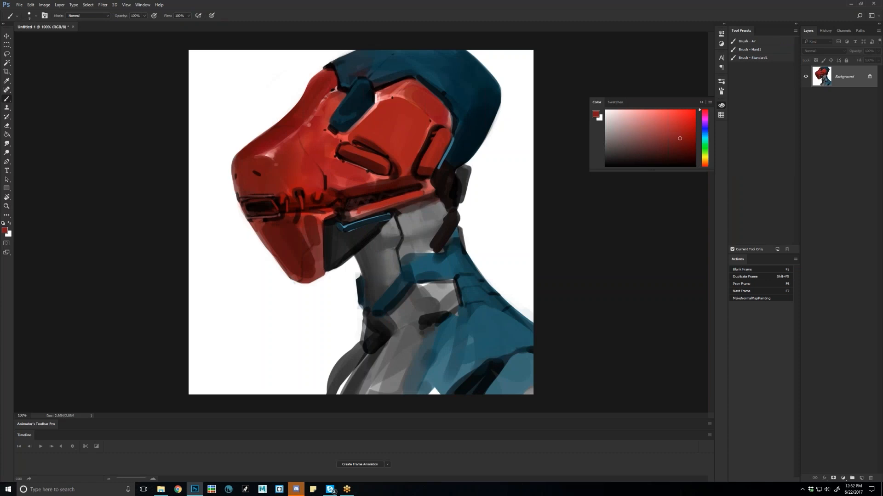
pyautogui.press('Return')
pyautogui.press('Return')
pyautogui.press(']')
pyautogui.press(']')
pyautogui.press(']')
pyautogui.press(']')
pyautogui.press('r')
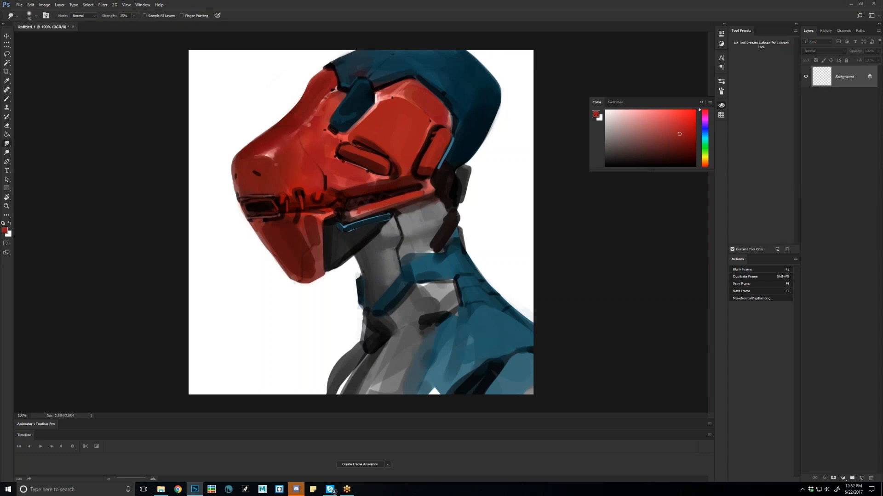
pyautogui.moveTo(330, 93); pyautogui.dragTo(317, 110)
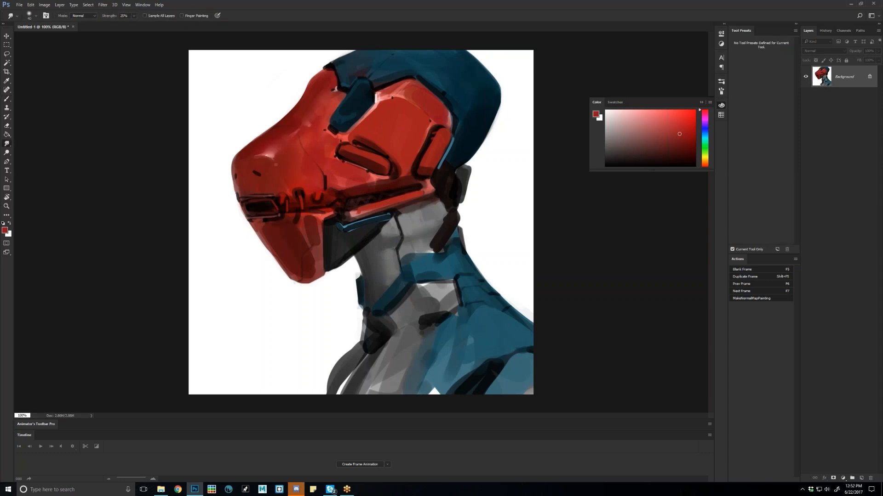
pyautogui.press('Return')
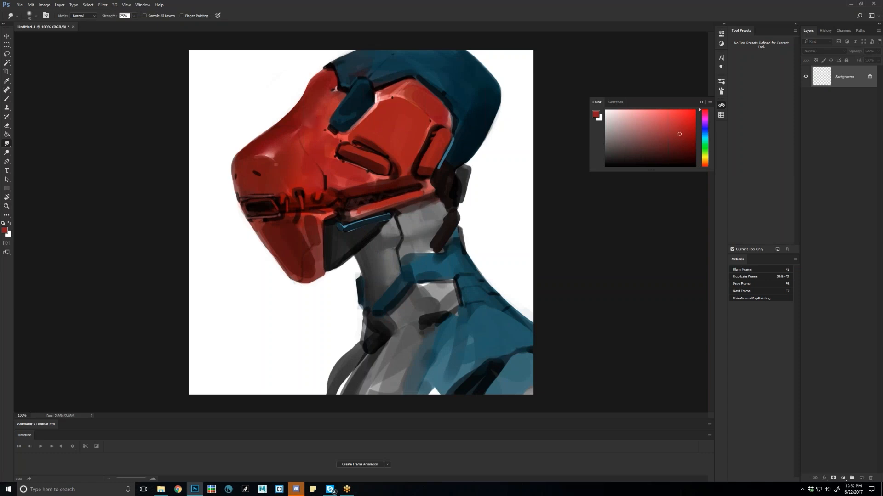
pyautogui.press('Return')
# Paint darker red over the cheek panel and the side of the snout behind the brow
pyautogui.press('b')
pyautogui.press(']')
pyautogui.press(']')
pyautogui.moveTo(383, 111)
pyautogui.mouseDown()
pyautogui.moveTo(372, 123)
pyautogui.moveTo(405, 146)
pyautogui.mouseUp()
pyautogui.press('[')
pyautogui.moveTo(317, 141)
pyautogui.mouseDown()
pyautogui.moveTo(323, 169)
pyautogui.moveTo(322, 154)
pyautogui.mouseUp()
# Mirror the canvas again to check the repainted red face
pyautogui.press('z')
pyautogui.hotkey('ctrl', '-')
pyautogui.hotkey('ctrl', '-')
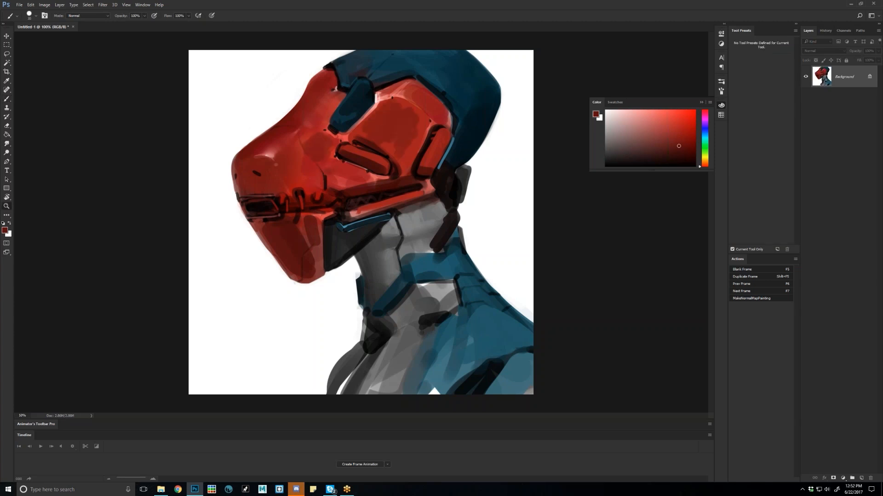
pyautogui.hotkey('ctrl', '-')
pyautogui.hotkey('ctrl', 'shift', 'h')
pyautogui.hotkey('ctrl', '+')
pyautogui.hotkey('ctrl', '+')
pyautogui.hotkey('ctrl', '+')
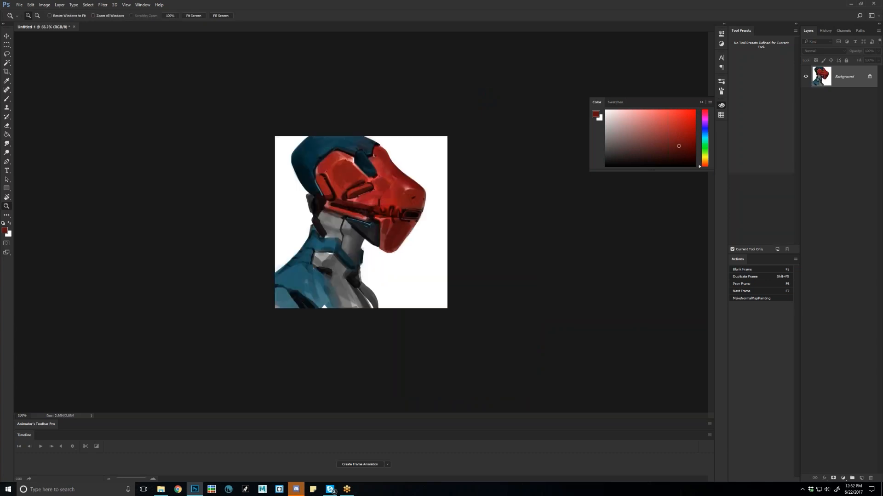
# Blend sampled reds over the cheek panel, the forehead beside the helmet tab and the snout above the jaw seam
pyautogui.press('b')
pyautogui.moveTo(301, 118); pyautogui.dragTo(306, 155)
pyautogui.keyDown('alt'); pyautogui.click(301, 128); pyautogui.keyUp('alt')
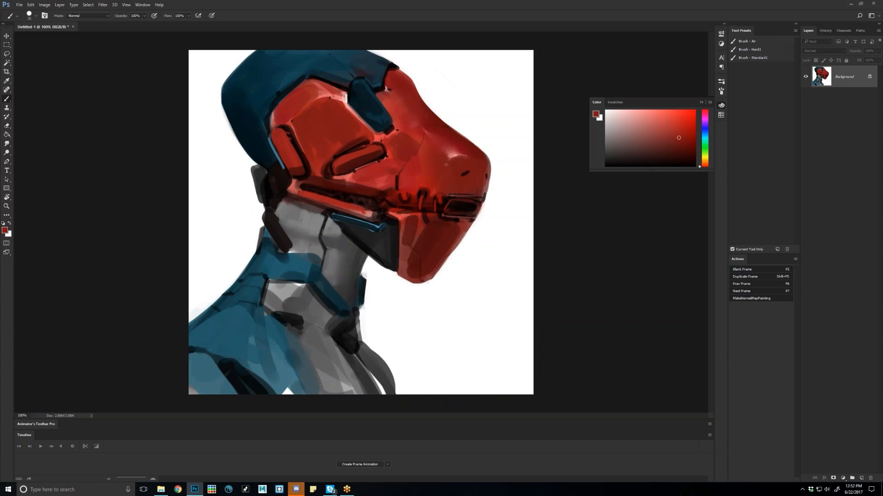
pyautogui.press('[')
pyautogui.moveTo(399, 118)
pyautogui.mouseDown()
pyautogui.moveTo(398, 130)
pyautogui.moveTo(400, 108)
pyautogui.mouseUp()
pyautogui.click(414, 138)
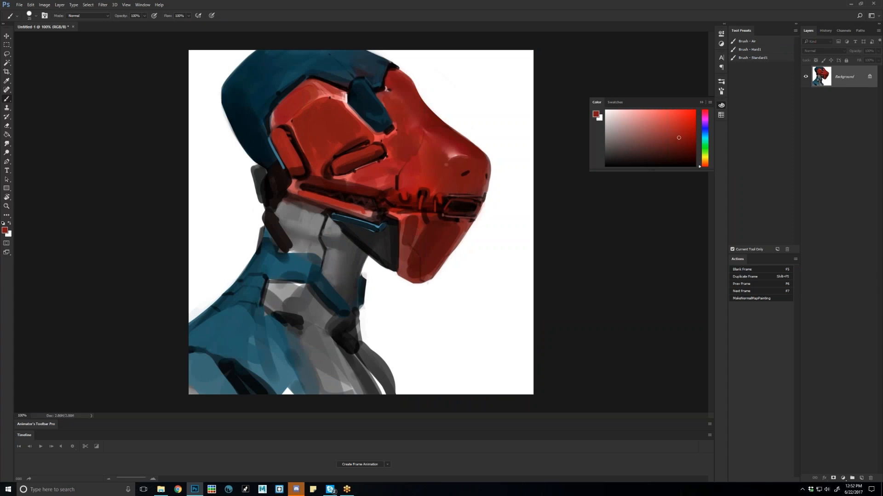
pyautogui.moveTo(407, 182); pyautogui.dragTo(419, 179)
# Touch up the red beneath the slanted cheek slot and redraw the slot's lower edge in black
pyautogui.moveTo(350, 176)
pyautogui.mouseDown()
pyautogui.moveTo(360, 174)
pyautogui.moveTo(347, 176)
pyautogui.mouseUp()
pyautogui.keyDown('alt'); pyautogui.click(346, 177); pyautogui.keyUp('alt')
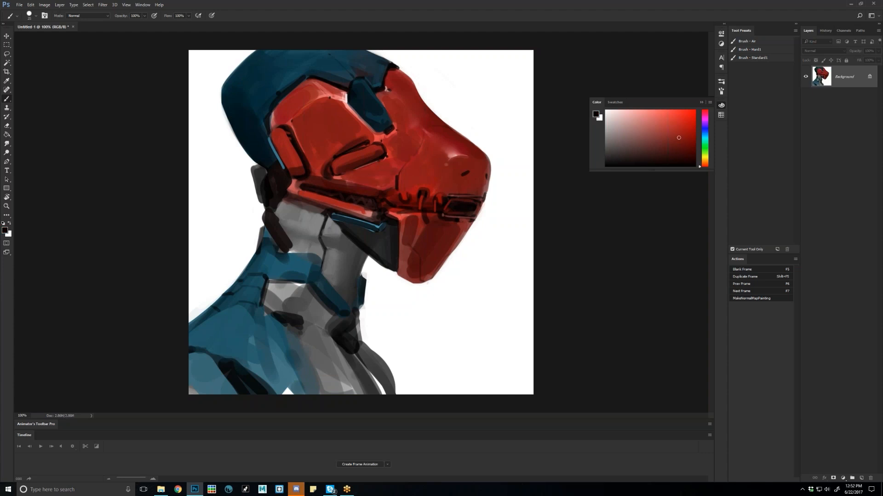
pyautogui.moveTo(344, 174); pyautogui.dragTo(380, 152)
pyautogui.keyDown('alt'); pyautogui.click(359, 159); pyautogui.keyUp('alt')
# Add a thin light red highlight along the upper edge of the cheek slot with a much smaller brush
pyautogui.press('[')
pyautogui.press('[')
pyautogui.press('[')
pyautogui.press('[')
pyautogui.press('[')
pyautogui.press('[')
pyautogui.press('[')
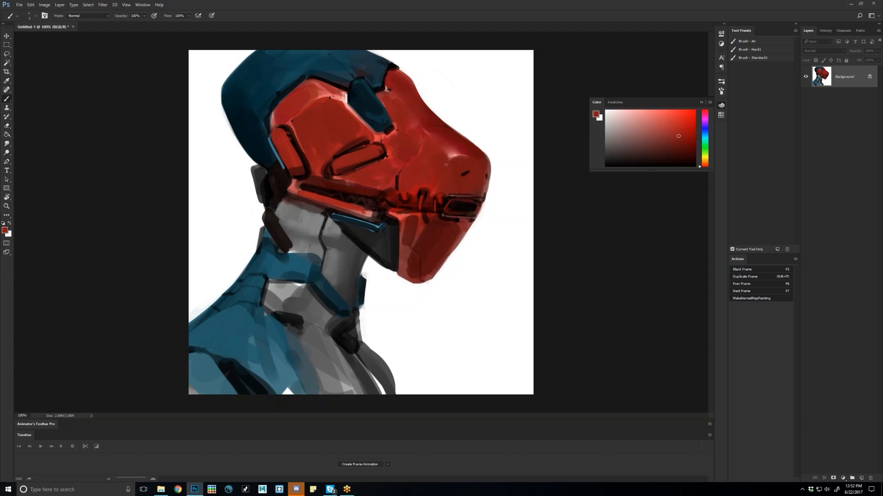
pyautogui.keyDown('alt'); pyautogui.click(376, 139); pyautogui.keyUp('alt')
pyautogui.moveTo(333, 161)
pyautogui.mouseDown()
pyautogui.moveTo(375, 146)
pyautogui.moveTo(354, 152)
pyautogui.mouseUp()
# Examine the head in mirrored orientation and flip the canvas back
pyautogui.hotkey('ctrl', '-')
pyautogui.hotkey('ctrl', '-')
pyautogui.hotkey('ctrl', 'space')
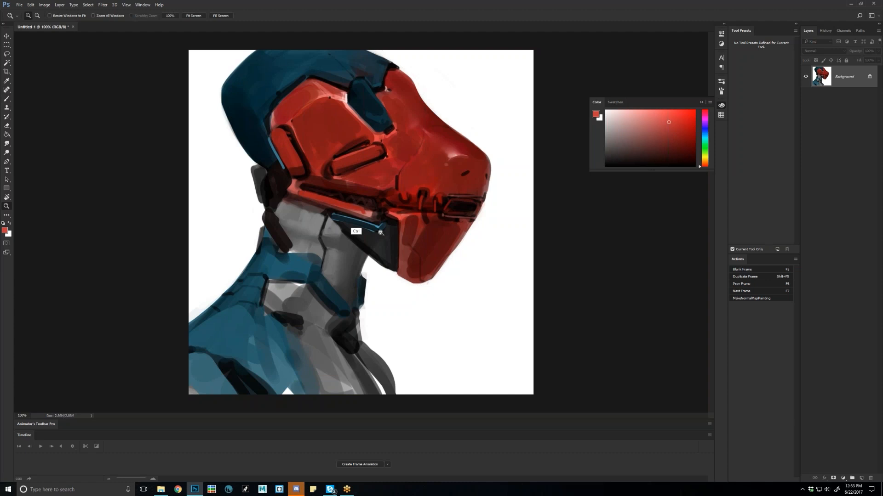
pyautogui.hotkey('ctrl', 'shift', 'h')
pyautogui.keyDown('alt'); pyautogui.click(380, 233); pyautogui.keyUp('alt')
pyautogui.click(400, 257)
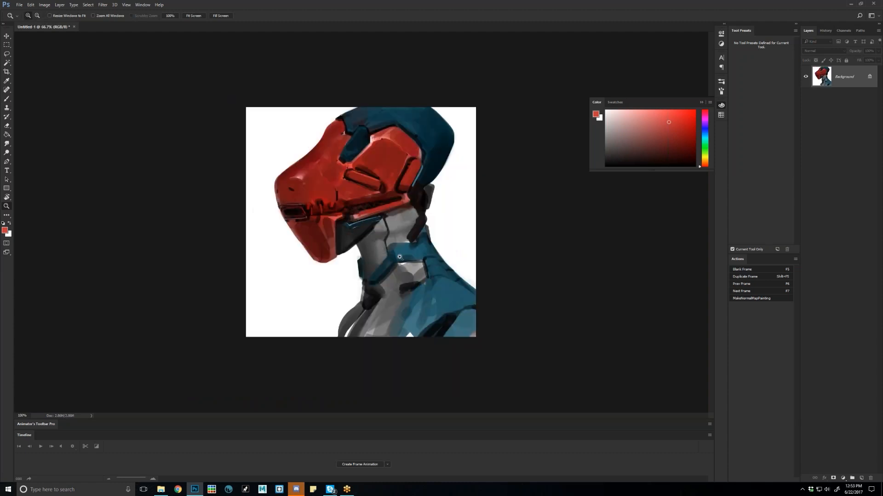
pyautogui.hotkey('ctrl', 'shift', 'h')
pyautogui.press('ctrl')
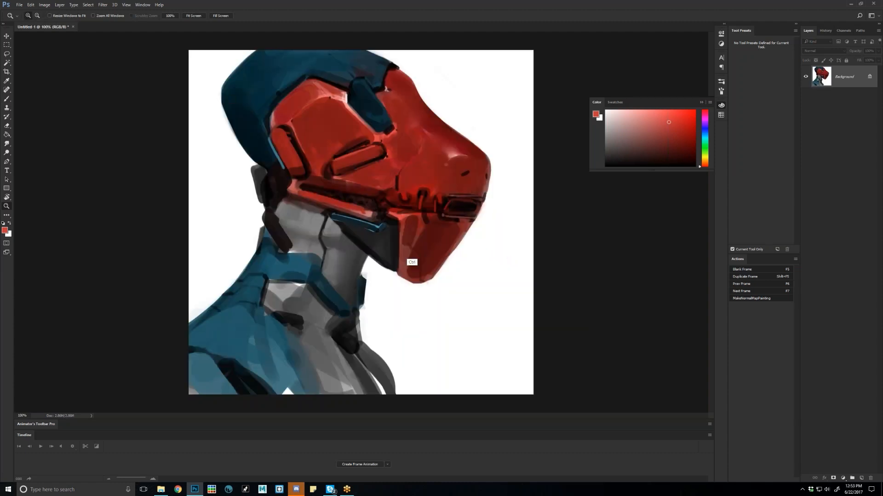
# Duplicate the Background layer and try shifting the copy's hue by up to +180 with Hue/Saturation
pyautogui.hotkey('ctrl', 'j')
pyautogui.hotkey('ctrl', 'u')
pyautogui.moveTo(574, 89)
pyautogui.mouseDown()
pyautogui.moveTo(622, 87)
pyautogui.moveTo(608, 89)
pyautogui.mouseUp()
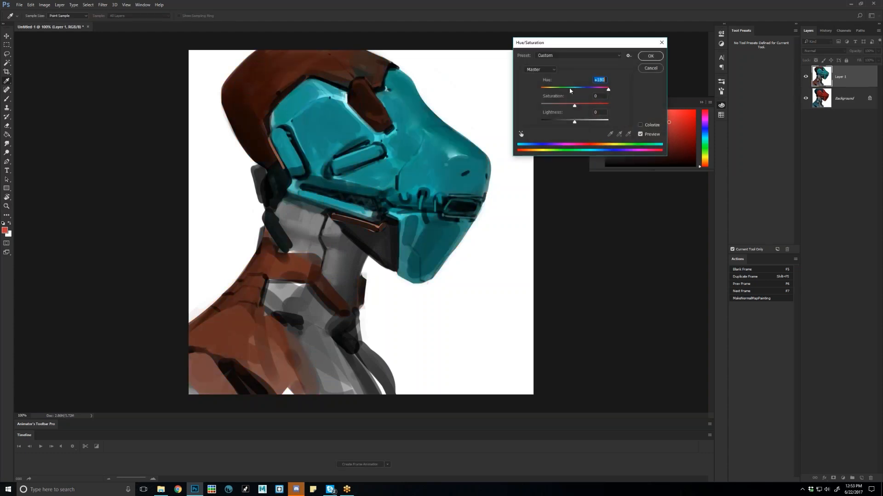
pyautogui.moveTo(570, 89); pyautogui.dragTo(530, 91)
pyautogui.press('Escape')
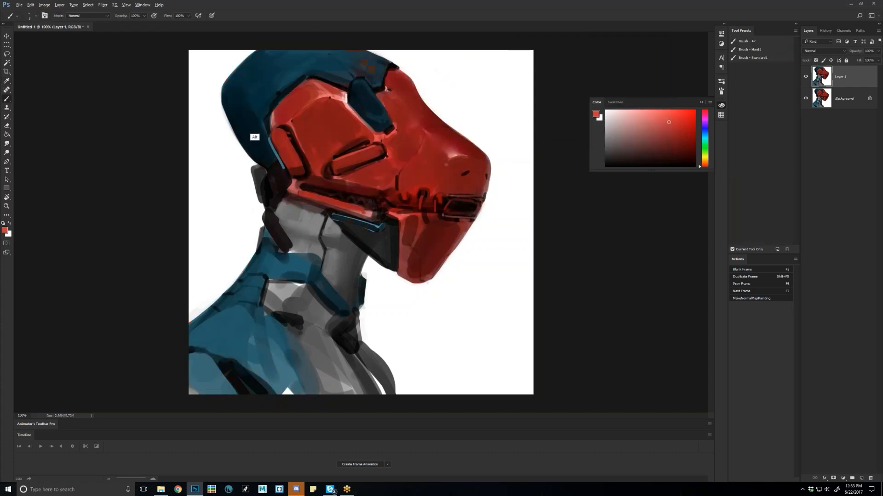
# Add dark panel lines to the back of the helmet and repaint the ear piece and neck tube in dark grey
pyautogui.keyDown('alt'); pyautogui.click(255, 137); pyautogui.keyUp('alt')
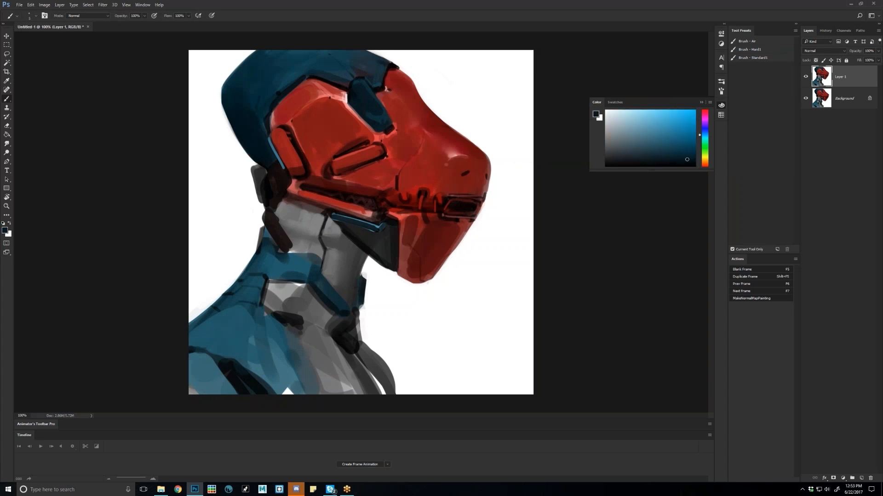
pyautogui.press('d')
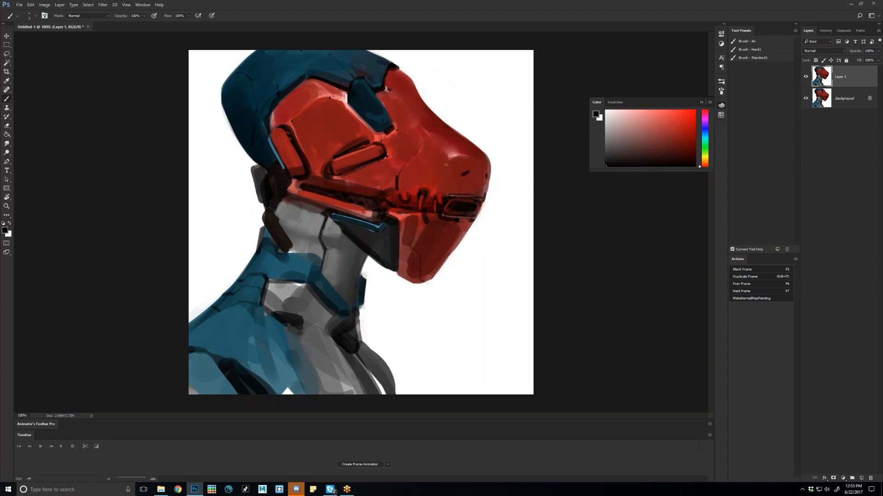
pyautogui.click(605, 157)
pyautogui.moveTo(253, 169); pyautogui.dragTo(259, 165)
pyautogui.press(']')
pyautogui.press(']')
pyautogui.press(']')
pyautogui.moveTo(274, 229); pyautogui.dragTo(285, 245)
# Outline the neck tube's lower end in black and add small black marks on either side of the neck seam
pyautogui.press('Return')
pyautogui.press('d')
pyautogui.press('[')
pyautogui.press('[')
pyautogui.press('[')
pyautogui.press('[')
pyautogui.press(']')
pyautogui.press(']')
pyautogui.press(']')
pyautogui.moveTo(291, 249); pyautogui.dragTo(301, 240)
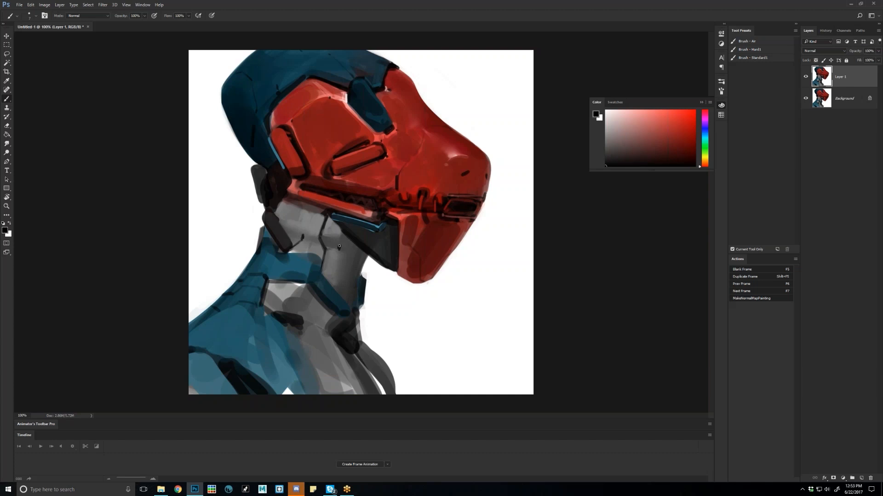
pyautogui.moveTo(339, 246); pyautogui.dragTo(339, 250)
# Paint short black strokes at the helmet's front corner above the forehead and undo the last one
pyautogui.moveTo(390, 72); pyautogui.dragTo(385, 86)
pyautogui.moveTo(394, 73); pyautogui.dragTo(391, 86)
pyautogui.hotkey('ctrl', 'z')
pyautogui.press('[')
pyautogui.press('[')
pyautogui.press('[')
pyautogui.press('Return')
pyautogui.press('Return')
# Choose a mid-dark red and paint over the area just above the jaw seam behind the mouth
pyautogui.press(']')
pyautogui.press(']')
pyautogui.press(']')
pyautogui.press(']')
pyautogui.press(']')
pyautogui.press(']')
pyautogui.press(']')
pyautogui.press('ctrl')
pyautogui.press('d')
pyautogui.press('[')
pyautogui.click(676, 136)
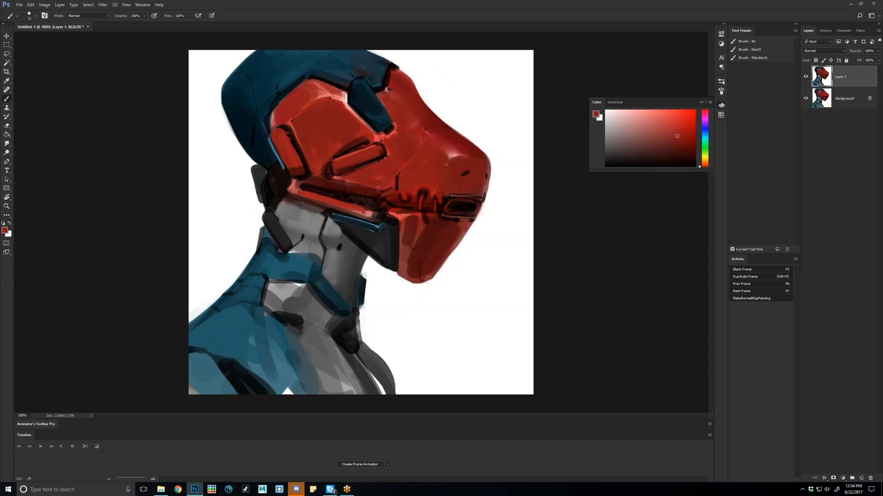
pyautogui.moveTo(384, 199); pyautogui.dragTo(394, 195)
# Rework the front end of the red jaw strip with a sampled colour and undo the last stroke
pyautogui.click(868, 51)
pyautogui.press('Return')
pyautogui.hotkey('ctrl', 'alt')
pyautogui.keyDown('alt'); pyautogui.click(396, 217); pyautogui.keyUp('alt')
pyautogui.press('Return')
pyautogui.moveTo(369, 214); pyautogui.dragTo(380, 215)
pyautogui.moveTo(362, 208); pyautogui.dragTo(378, 212)
pyautogui.hotkey('ctrl', 'z')
# Try a lighter red highlight along the jaw strip's lower edge, undo it and reset the colour to black
pyautogui.press('d')
pyautogui.click(660, 120)
pyautogui.moveTo(350, 211); pyautogui.dragTo(381, 217)
pyautogui.hotkey('ctrl', 'z')
pyautogui.click(677, 132)
pyautogui.press('d')
# Check the mirrored canvas, flip it back and smooth the helmet's upper front with sampled blue
pyautogui.hotkey('ctrl', 'shift', 'h')
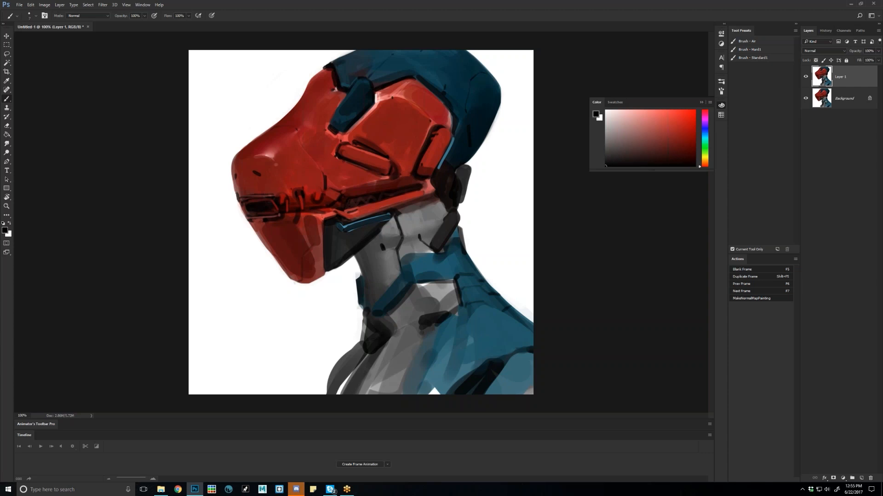
pyautogui.hotkey('ctrl', 'shift', 'h')
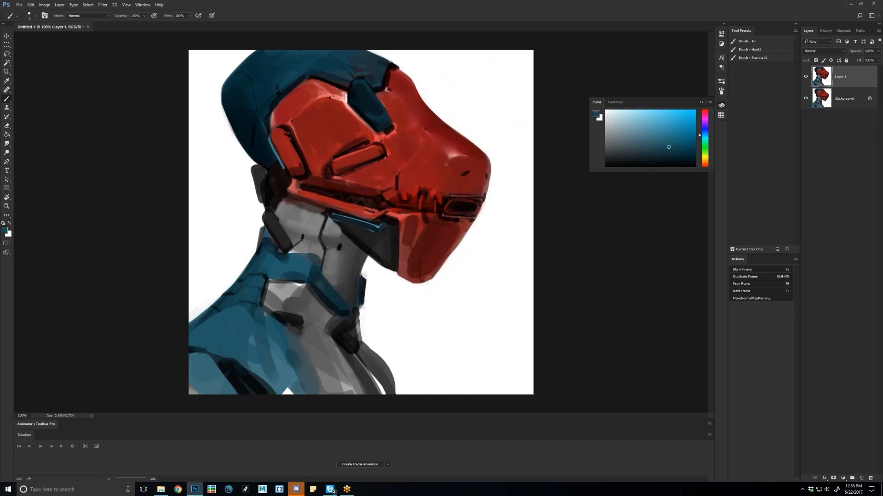
pyautogui.press(']')
pyautogui.press(']')
pyautogui.moveTo(359, 59); pyautogui.dragTo(374, 61)
pyautogui.press('ctrl')
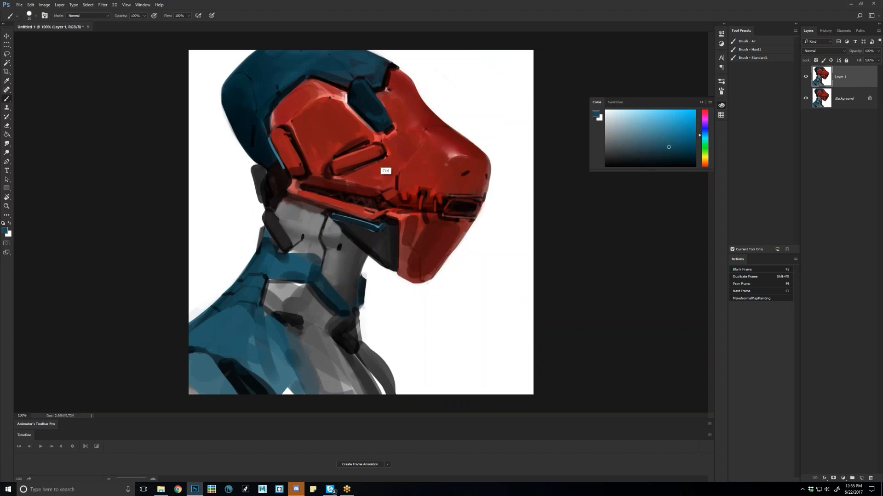
# Flip the canvas and add a fine black stroke at the helmet's front tip above the forehead
pyautogui.hotkey('ctrl', 'shift', 'h')
pyautogui.press('d')
pyautogui.press('[')
pyautogui.press('[')
pyautogui.press('[')
pyautogui.press('[')
pyautogui.press('[')
pyautogui.press('[')
pyautogui.press('[')
pyautogui.moveTo(321, 68); pyautogui.dragTo(319, 71)
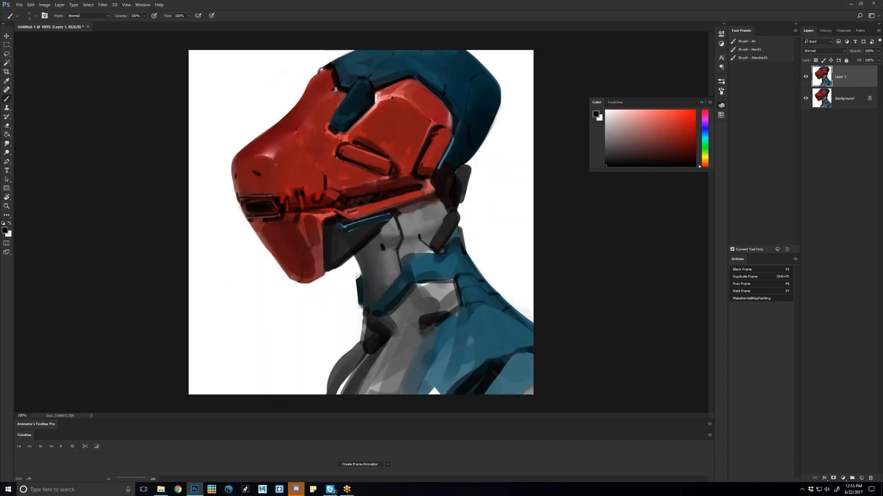
# Touch up the forehead edge beside the helmet's front tip with a sampled colour
pyautogui.keyDown('alt'); pyautogui.click(327, 94); pyautogui.keyUp('alt')
pyautogui.moveTo(333, 71); pyautogui.dragTo(338, 87)
pyautogui.press('alt')
# Choose a darker red with a much larger brush and flip the canvas horizontally
pyautogui.click(689, 119)
pyautogui.press(']')
pyautogui.press(']')
pyautogui.press(']')
pyautogui.press(']')
pyautogui.press(']')
pyautogui.press(']')
pyautogui.press(']')
pyautogui.press(']')
pyautogui.press(']')
pyautogui.press(']')
pyautogui.click(684, 133)
pyautogui.click(680, 139)
pyautogui.hotkey('ctrl', 'shift', 'h')
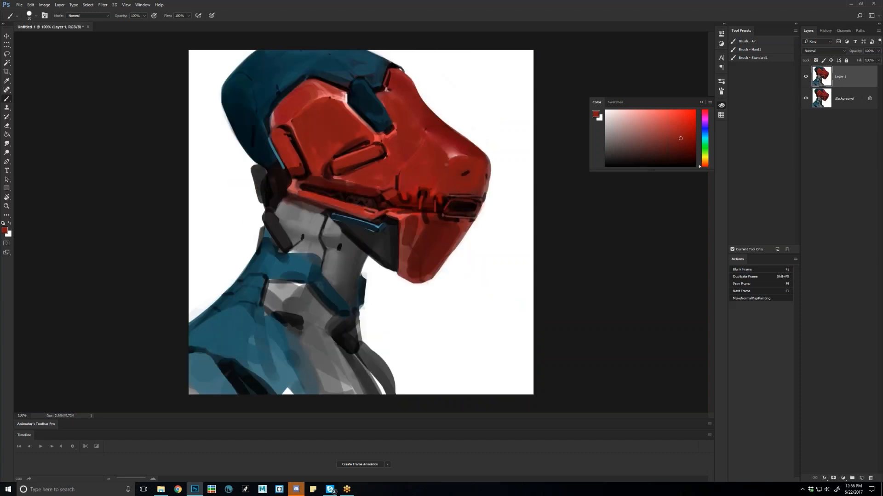
# Try a red stroke across the large upper cheek panel and undo it
pyautogui.click(673, 121)
pyautogui.moveTo(307, 114)
pyautogui.mouseDown()
pyautogui.moveTo(318, 136)
pyautogui.moveTo(336, 133)
pyautogui.mouseUp()
pyautogui.hotkey('ctrl', 'z')
pyautogui.click(694, 121)
pyautogui.press(']')
pyautogui.press(']')
# Shrink the brush and add a short black stroke to the panel line on the red face above the mouth
pyautogui.keyDown('alt'); pyautogui.click(345, 99); pyautogui.keyUp('alt')
pyautogui.press('[')
pyautogui.press('[')
pyautogui.press('[')
pyautogui.press('[')
pyautogui.press('[')
pyautogui.press('[')
pyautogui.press('[')
pyautogui.press('[')
pyautogui.press('[')
pyautogui.press('[')
pyautogui.press('[')
pyautogui.press('[')
pyautogui.press('[')
pyautogui.press(']')
pyautogui.press('Return')
pyautogui.press('Return')
pyautogui.click(868, 50)
pyautogui.press('Return')
pyautogui.press('d')
pyautogui.moveTo(398, 175)
pyautogui.mouseDown()
pyautogui.moveTo(410, 159)
pyautogui.moveTo(396, 175)
pyautogui.mouseUp()
# Clean up the upper end of the black face line with sampled red, checking the painting in both orientations
pyautogui.press('z')
pyautogui.keyDown('alt'); pyautogui.click(393, 213); pyautogui.keyUp('alt')
pyautogui.keyDown('alt'); pyautogui.click(393, 213); pyautogui.keyUp('alt')
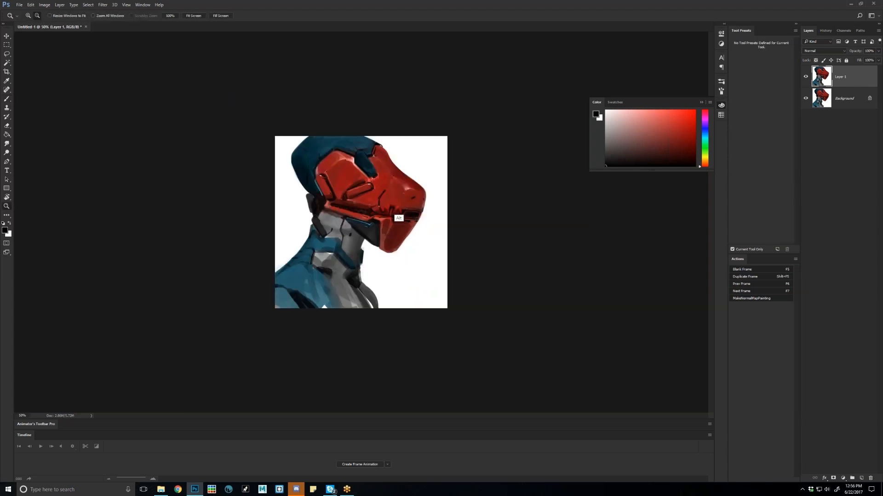
pyautogui.hotkey('ctrl', 'shift', 'h')
pyautogui.click(359, 212)
pyautogui.click(360, 212)
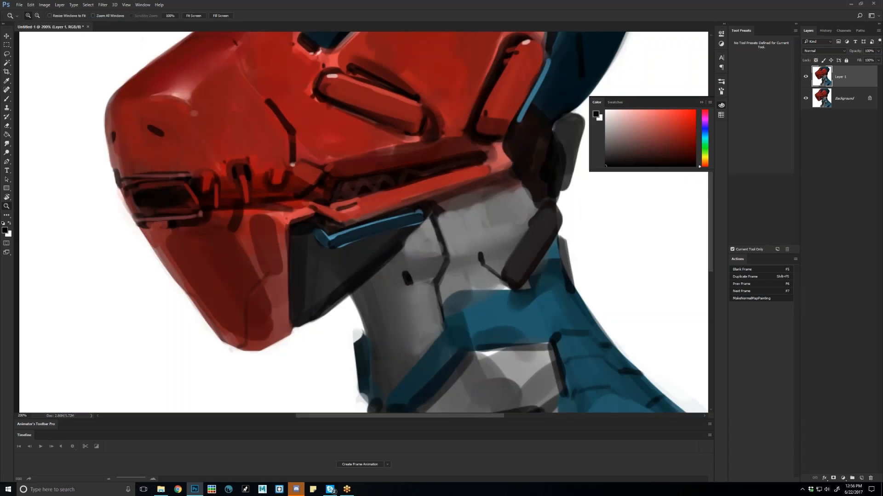
pyautogui.press('b')
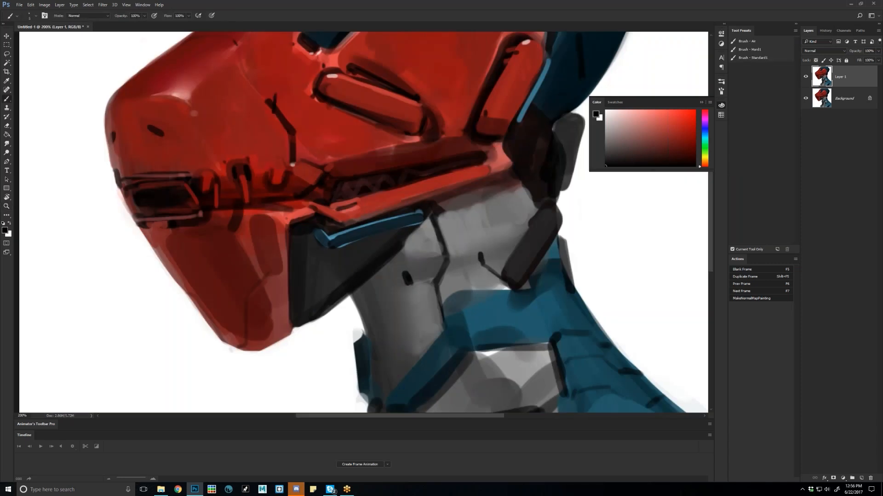
pyautogui.keyDown('alt'); pyautogui.click(279, 104); pyautogui.keyUp('alt')
pyautogui.moveTo(275, 96); pyautogui.dragTo(282, 115)
pyautogui.hotkey('ctrl', '-')
pyautogui.hotkey('ctrl', '-')
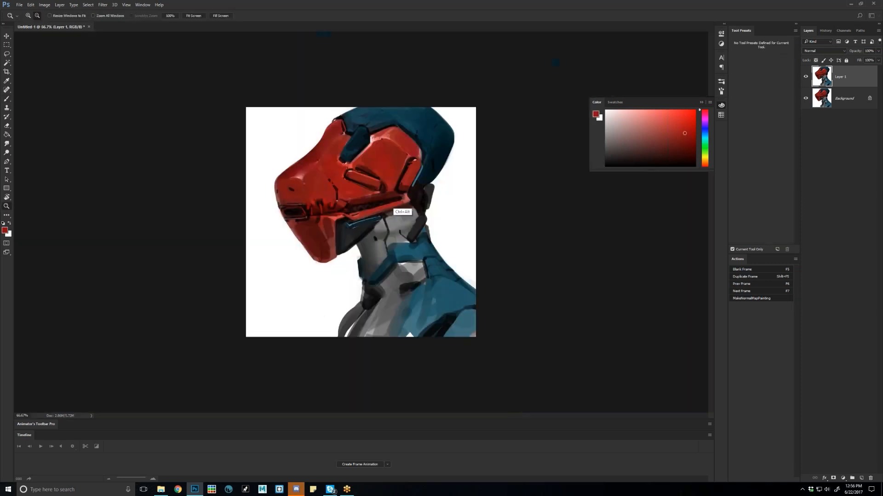
pyautogui.hotkey('ctrl', 'alt', 'f')
pyautogui.click(358, 225)
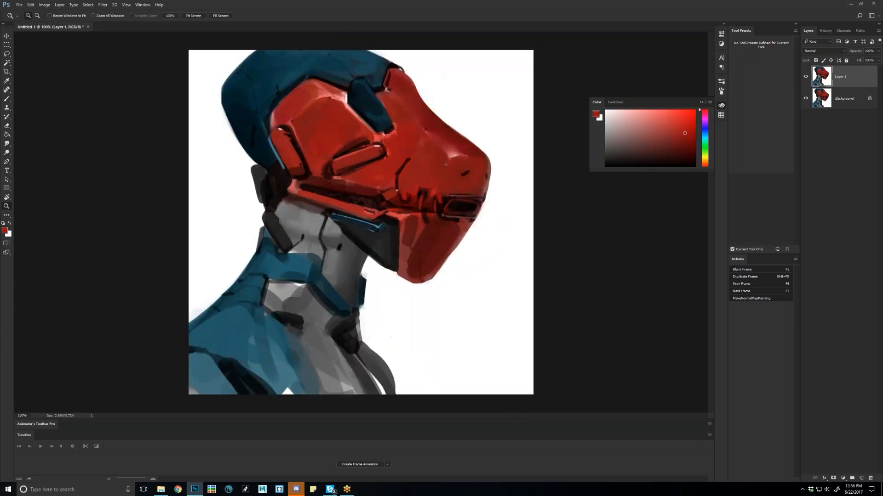
# Extend the red jaw strip's rear end towards the ear, reset the colour to black and flip the canvas
pyautogui.press('b')
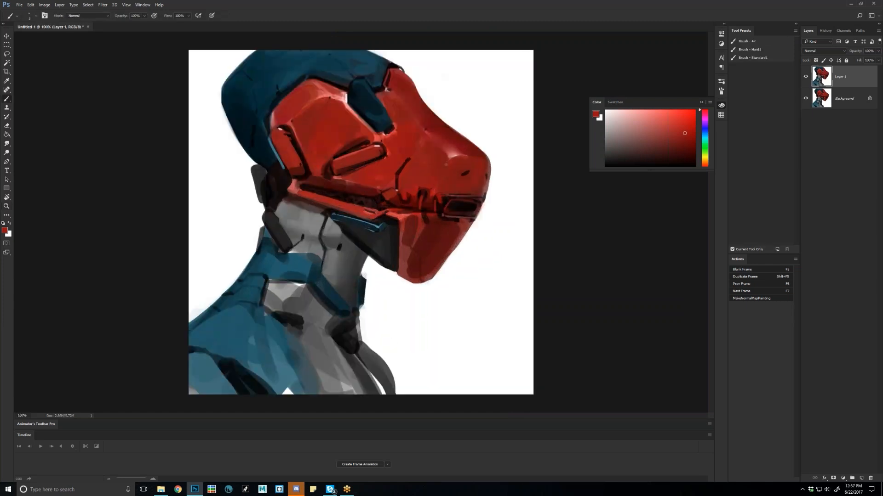
pyautogui.press(']')
pyautogui.press(']')
pyautogui.press(']')
pyautogui.press(']')
pyautogui.moveTo(271, 171); pyautogui.dragTo(285, 188)
pyautogui.keyDown('alt'); pyautogui.click(292, 189); pyautogui.keyUp('alt')
pyautogui.press(']')
pyautogui.press('d')
pyautogui.hotkey('ctrl', 'shift', 'h')
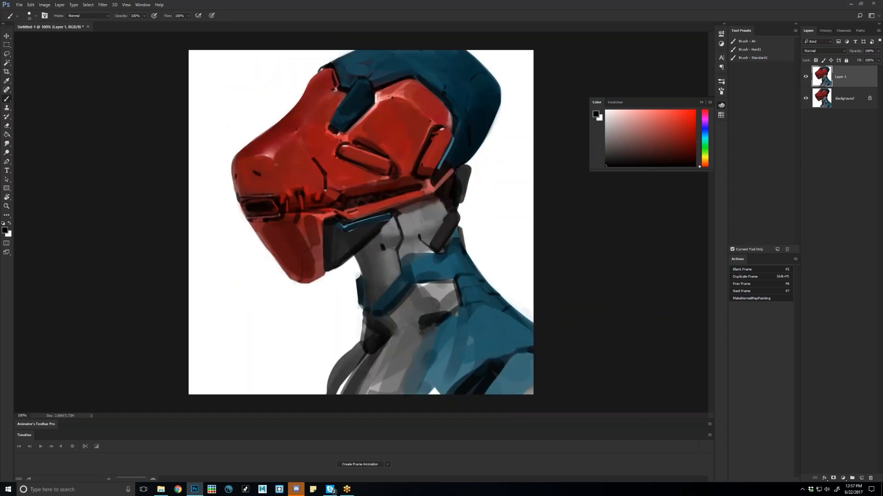
# Widen the blue strip beneath the jaw with a stroke along its lower side and flip the canvas
pyautogui.press(']')
pyautogui.press(']')
pyautogui.press(']')
pyautogui.press(']')
pyautogui.press(']')
pyautogui.press('[')
pyautogui.press('[')
pyautogui.press('[')
pyautogui.press('[')
pyautogui.press('[')
pyautogui.moveTo(345, 234); pyautogui.dragTo(386, 223)
pyautogui.keyDown('alt'); pyautogui.click(359, 230); pyautogui.keyUp('alt')
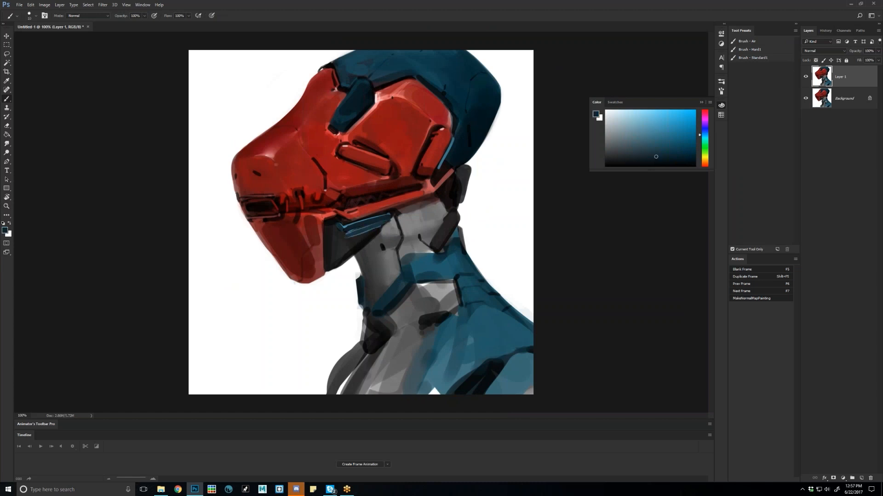
pyautogui.press('d')
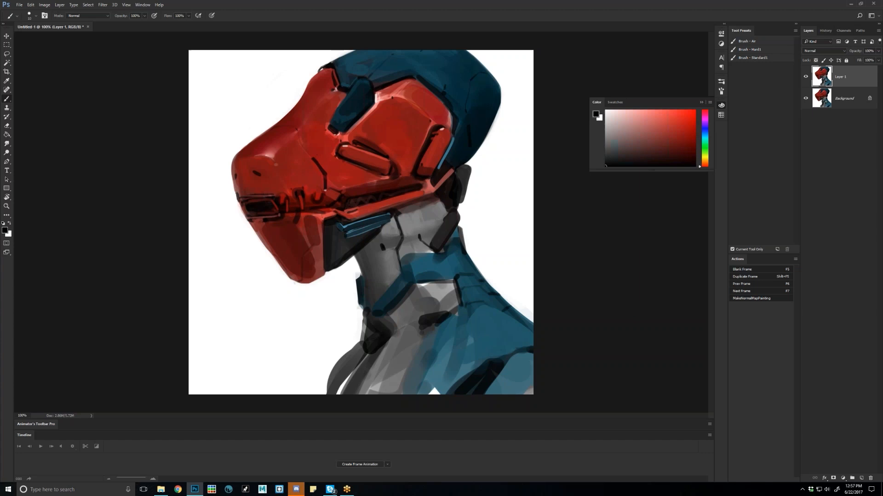
pyautogui.hotkey('ctrl', 'shift', 'h')
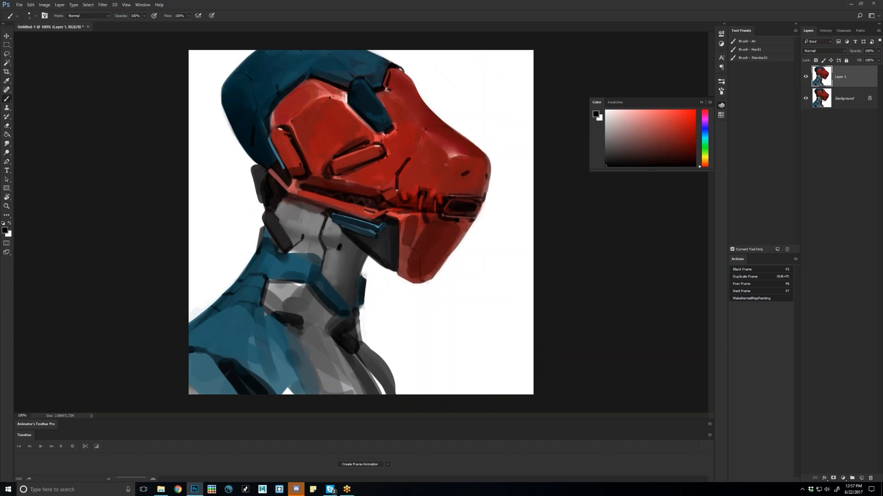
# Flip the canvas back and define the small blue tab at the front of the neck with sampled dark blue
pyautogui.hotkey('ctrl', '-')
pyautogui.press('z')
pyautogui.hotkey('ctrl', 'shift', 'h')
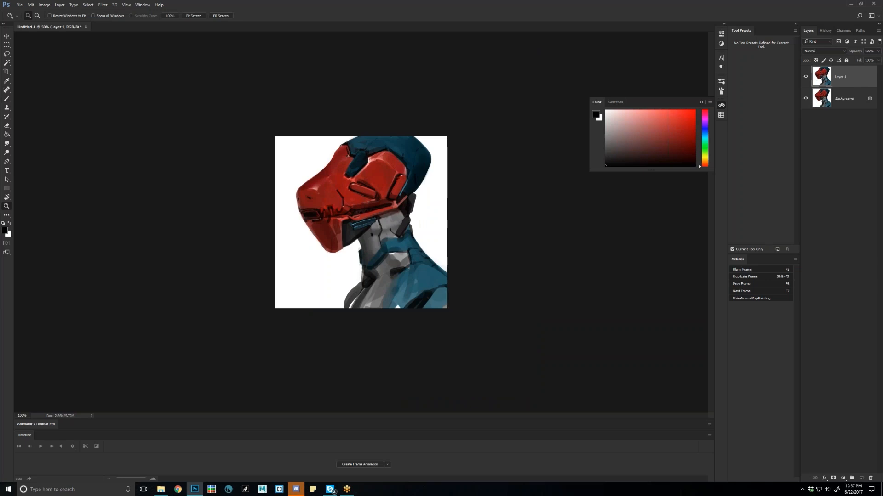
pyautogui.press('b')
pyautogui.hotkey('ctrl', '1')
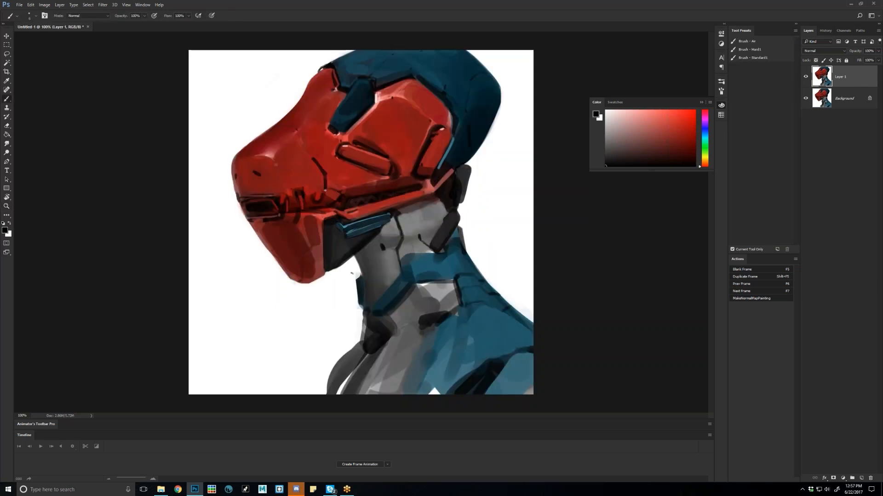
pyautogui.hotkey('ctrl', 'alt')
pyautogui.keyDown('alt'); pyautogui.click(358, 278); pyautogui.keyUp('alt')
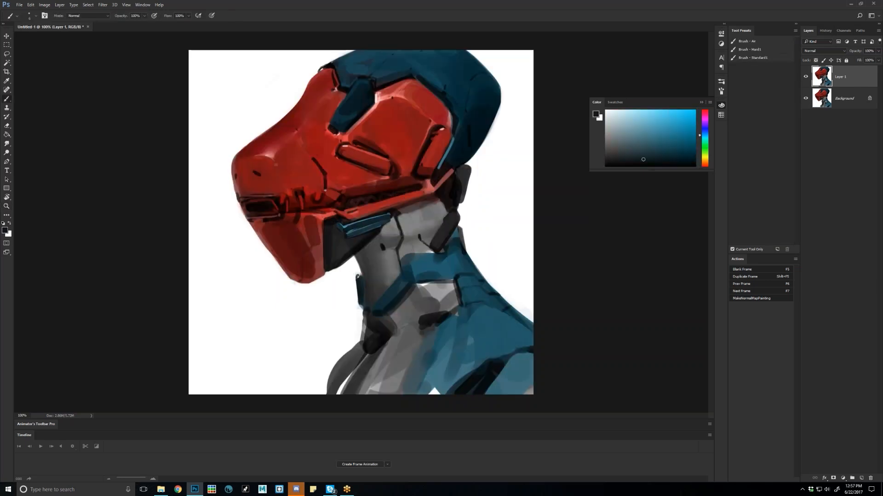
pyautogui.press(']')
pyautogui.press(']')
pyautogui.moveTo(358, 277); pyautogui.dragTo(360, 298)
pyautogui.press(']')
pyautogui.press('d')
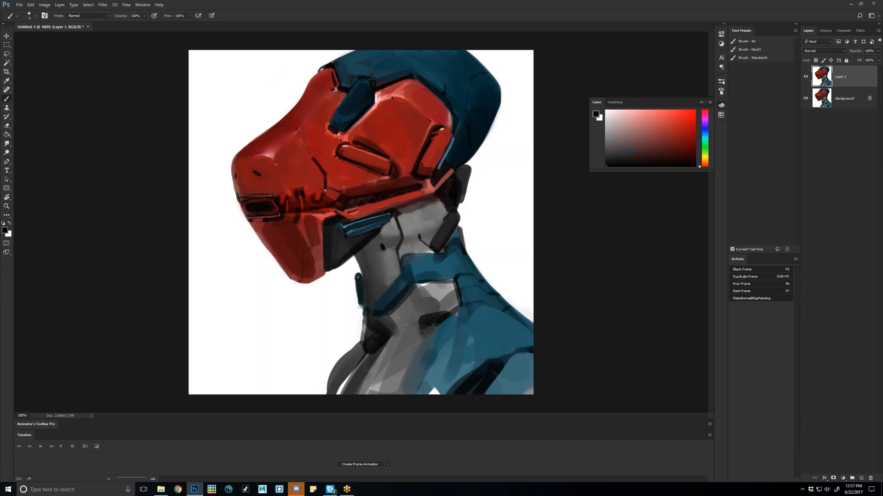
# Try a broad stroke along the blue collar band with an enlarged brush and undo it
pyautogui.press(']')
pyautogui.press(']')
pyautogui.press(']')
pyautogui.press(']')
pyautogui.press(']')
pyautogui.moveTo(411, 262); pyautogui.dragTo(460, 261)
pyautogui.hotkey('ctrl', 'z')
# Paint the shoulder and the front chest edge with broad strokes of blue sampled from the collar
pyautogui.keyDown('alt'); pyautogui.click(446, 268); pyautogui.keyUp('alt')
pyautogui.click(22, 415)
pyautogui.moveTo(473, 332); pyautogui.dragTo(434, 385)
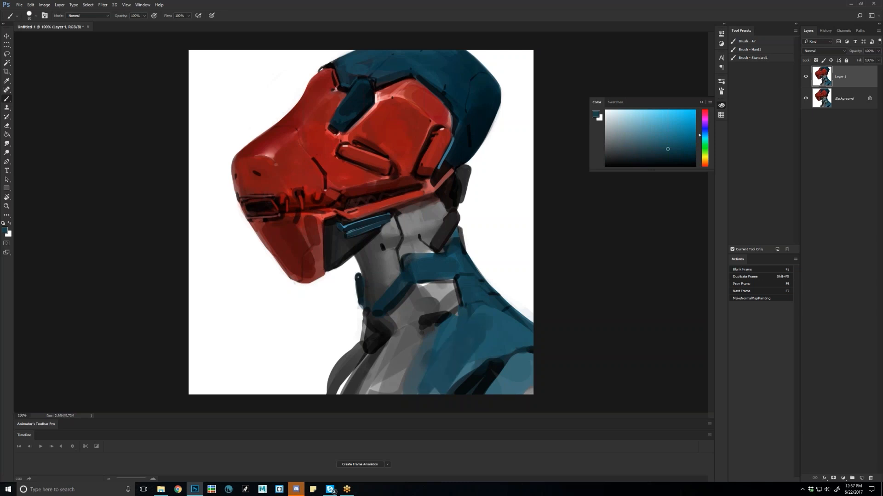
pyautogui.moveTo(501, 327); pyautogui.dragTo(433, 378)
pyautogui.moveTo(344, 388)
pyautogui.mouseDown()
pyautogui.moveTo(366, 352)
pyautogui.moveTo(358, 385)
pyautogui.mouseUp()
# Smooth the lower neck and chest with sampled grey, reset the colour to black and flip the canvas
pyautogui.keyDown('alt'); pyautogui.click(376, 370); pyautogui.keyUp('alt')
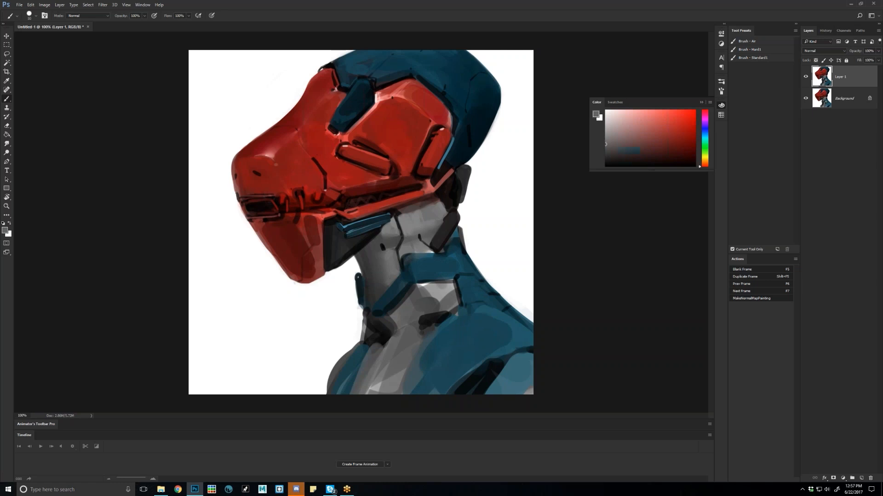
pyautogui.moveTo(380, 335); pyautogui.dragTo(348, 390)
pyautogui.moveTo(420, 313); pyautogui.dragTo(374, 341)
pyautogui.press('d')
pyautogui.hotkey('ctrl', 'shift', 'h')
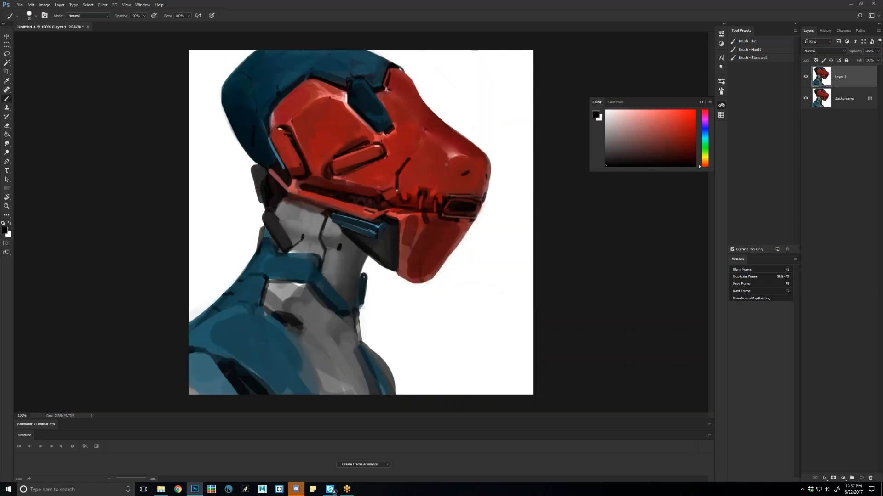